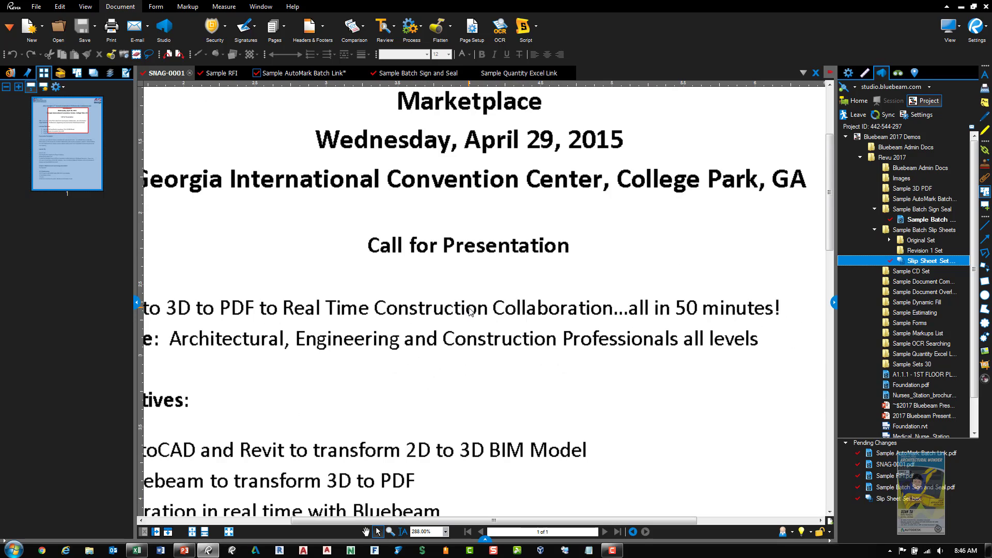
# Step: Run OCR on all pages of SNAG-0001.pdf with the document type set to Text Documents
pyautogui.scroll(-3, 471, 312)
pyautogui.scroll(-4, 482, 310)
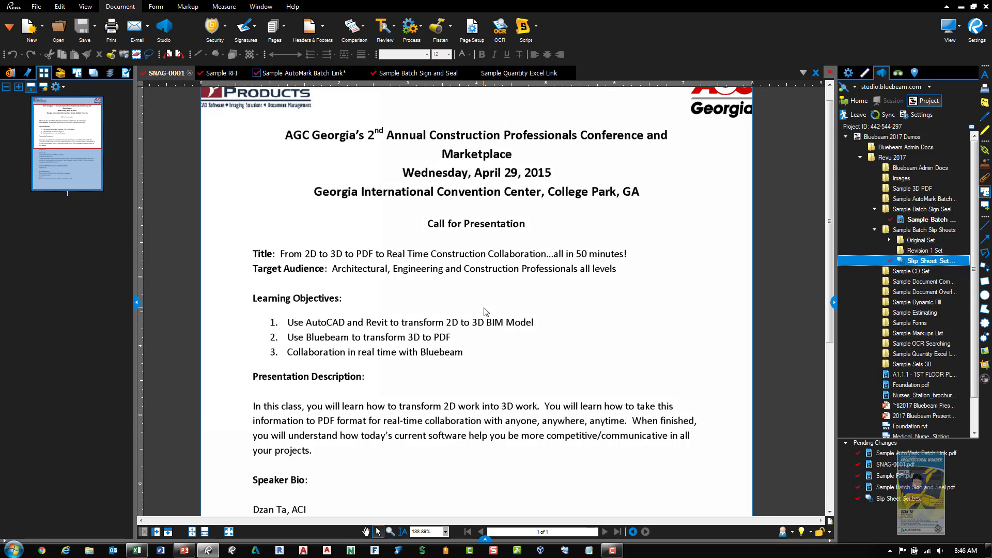
pyautogui.scroll(-1, 485, 312)
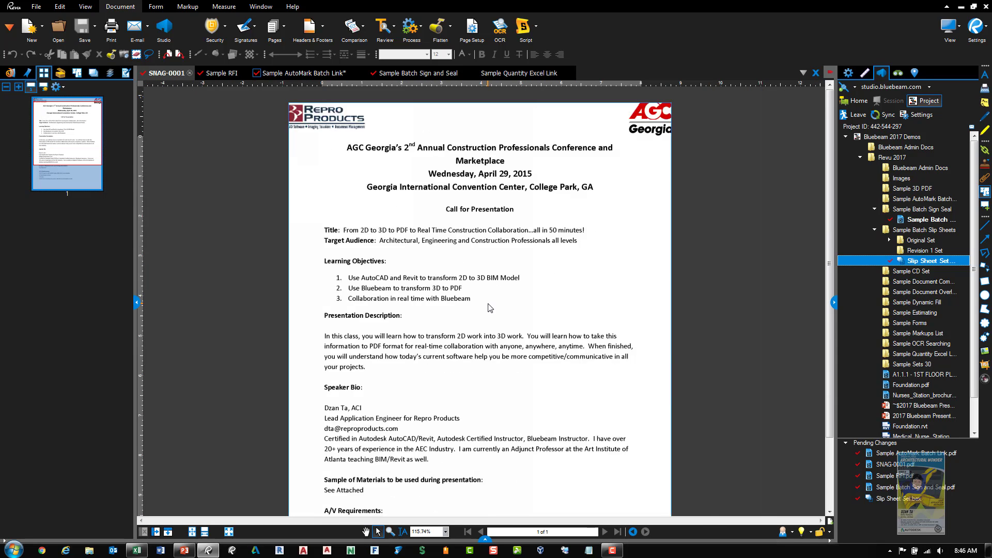
pyautogui.scroll(-2, 495, 306)
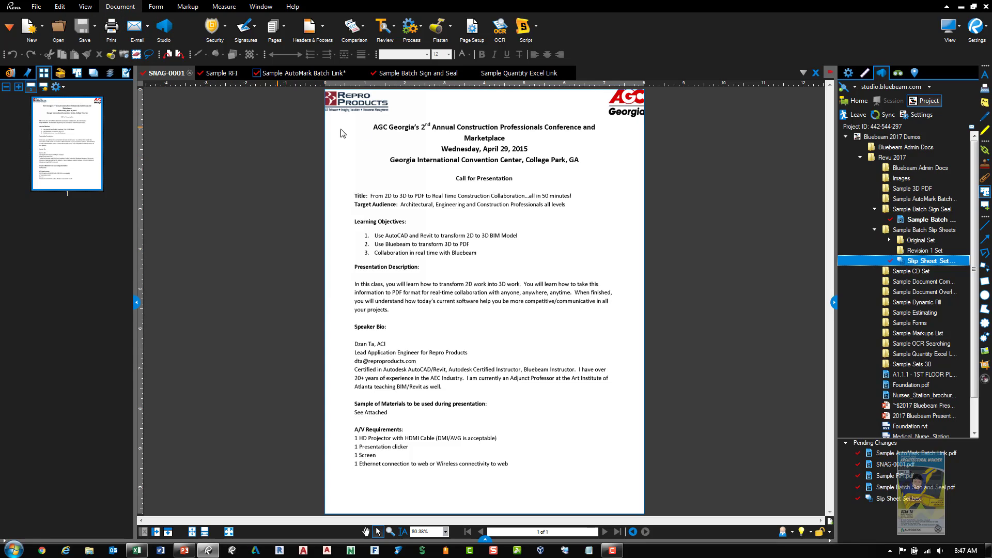
pyautogui.click(500, 30)
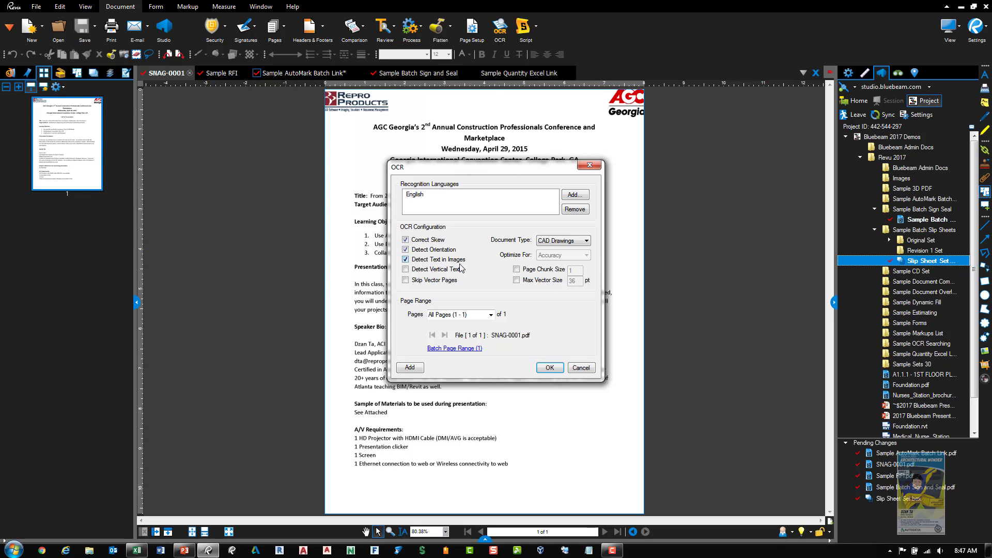
pyautogui.click(558, 242)
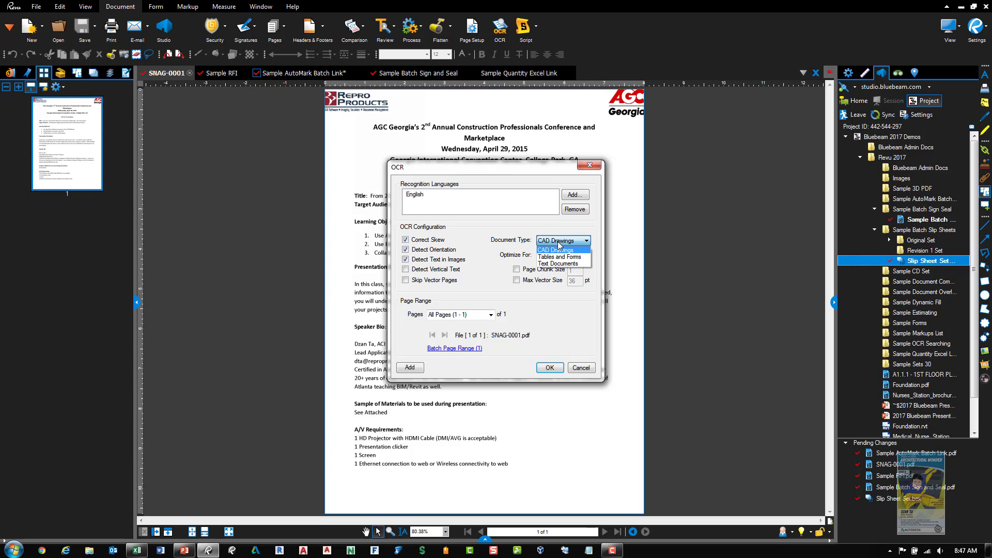
pyautogui.click(564, 264)
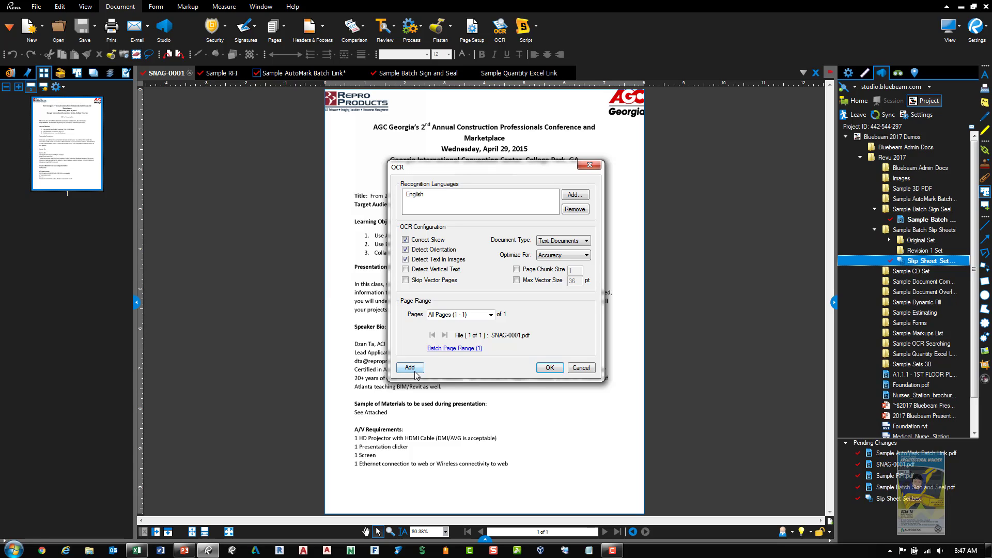
pyautogui.click(549, 370)
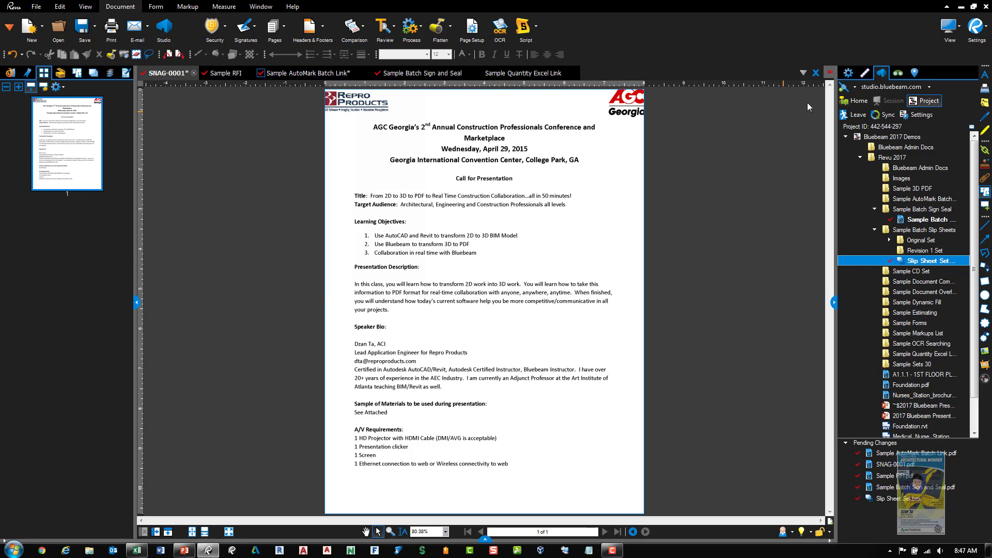
# Step: Search the current document for "marketplace" and go to the match on the page
pyautogui.scroll(3, 463, 144)
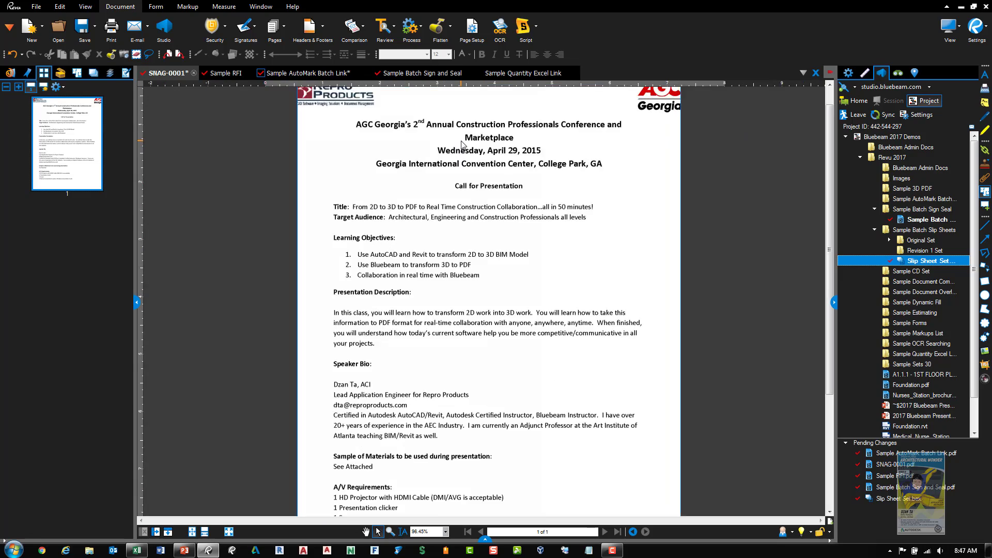
pyautogui.scroll(2, 464, 145)
pyautogui.scroll(3, 536, 305)
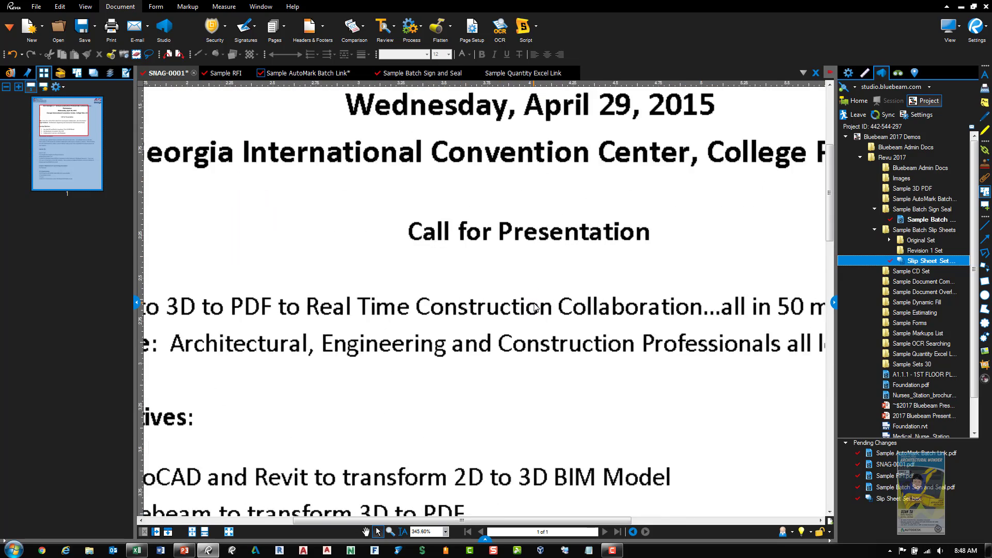
pyautogui.scroll(1, 535, 309)
pyautogui.scroll(-7, 536, 309)
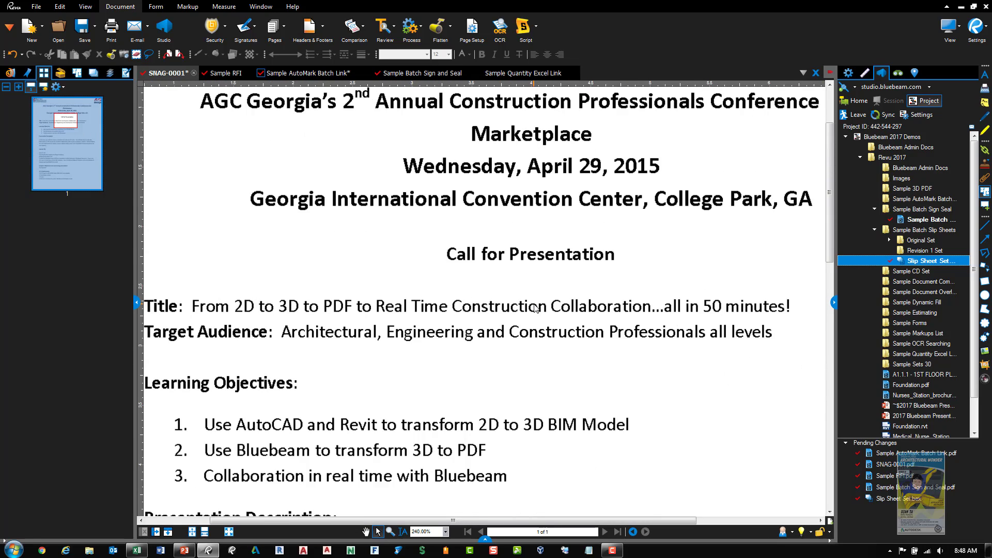
pyautogui.click(900, 75)
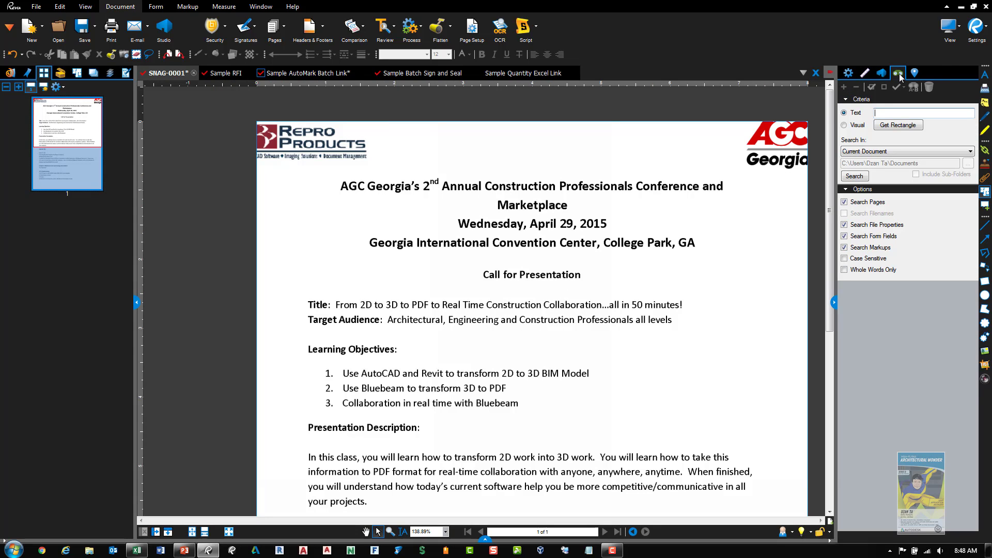
pyautogui.click(881, 111)
pyautogui.press('Return')
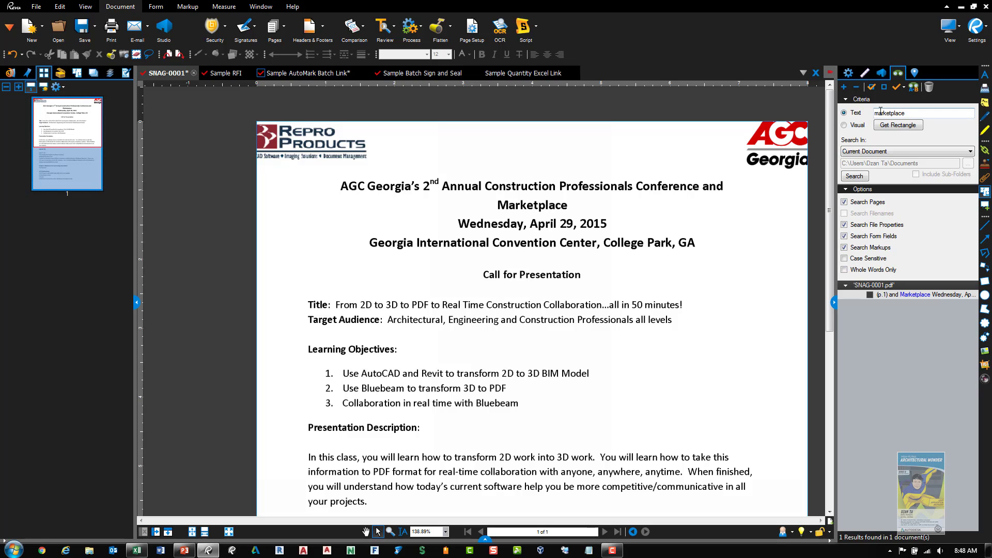
pyautogui.click(916, 295)
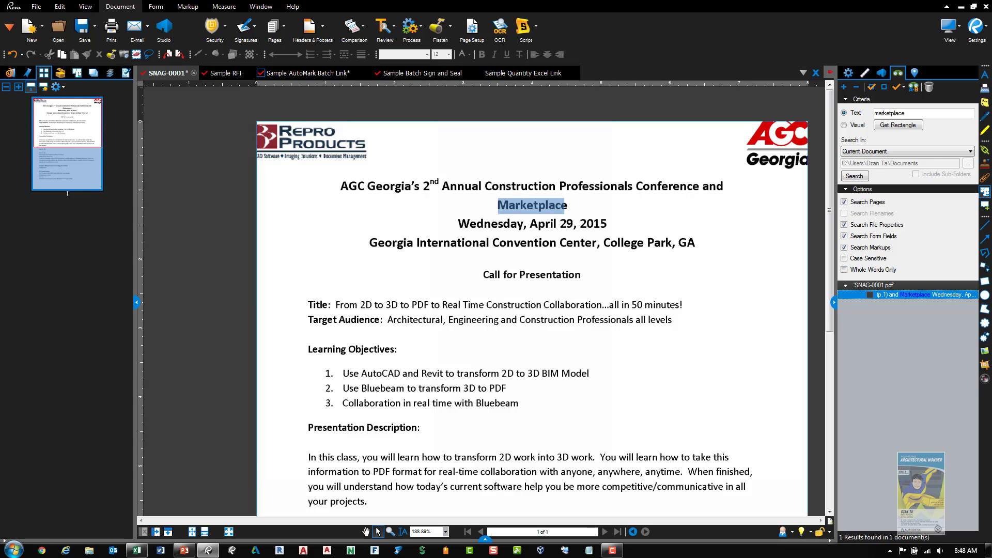
# Step: Close the SNAG-0001 document and examine the header fields and check boxes of the Sample RFI form
pyautogui.hotkey('ctrl', 'w')
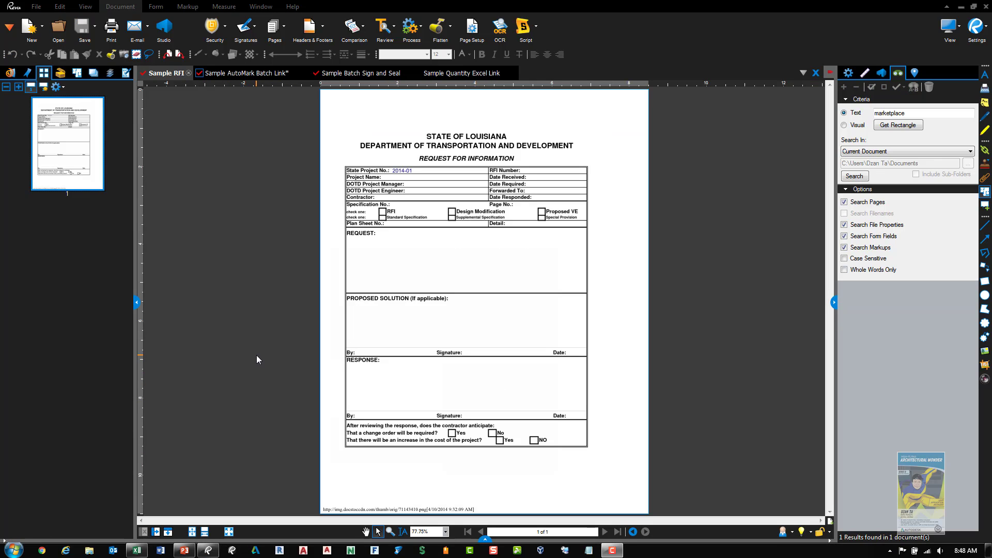
pyautogui.moveTo(258, 360); pyautogui.dragTo(264, 354)
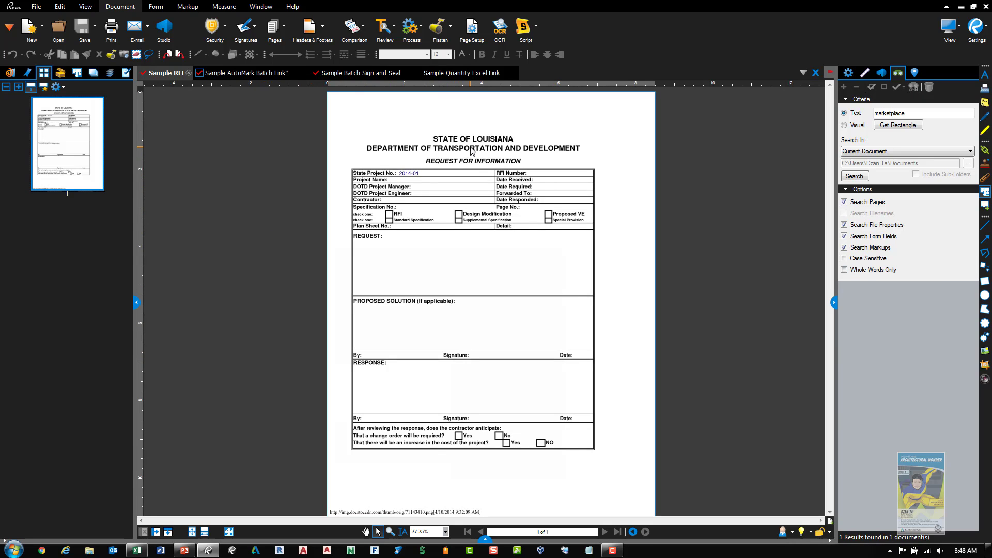
pyautogui.scroll(1, 470, 150)
pyautogui.scroll(3, 420, 159)
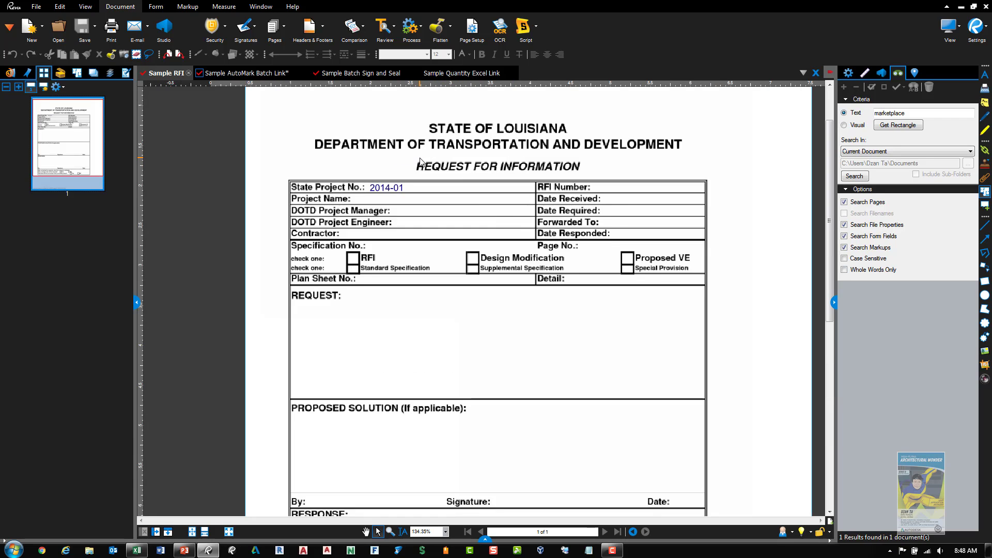
pyautogui.scroll(3, 413, 199)
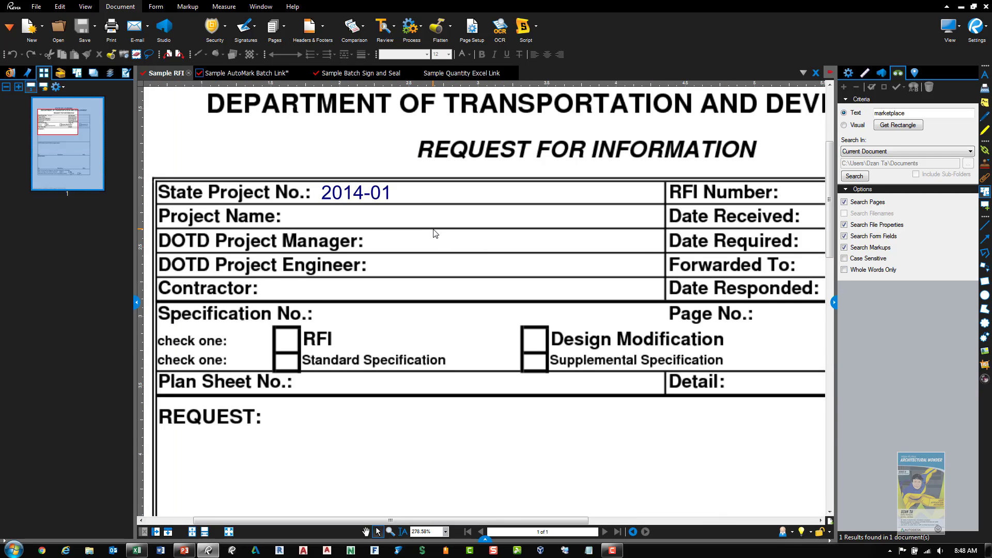
pyautogui.scroll(2, 434, 234)
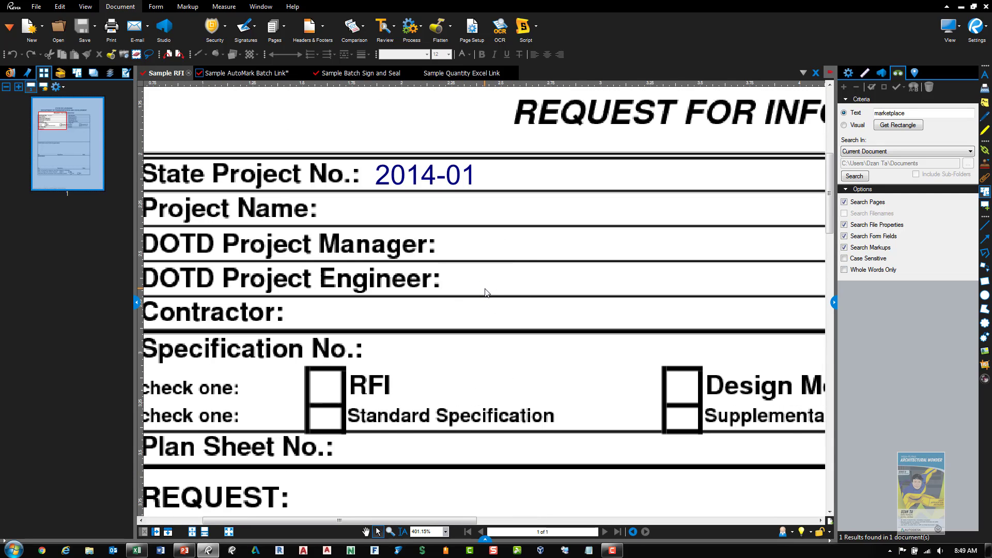
pyautogui.scroll(2, 434, 362)
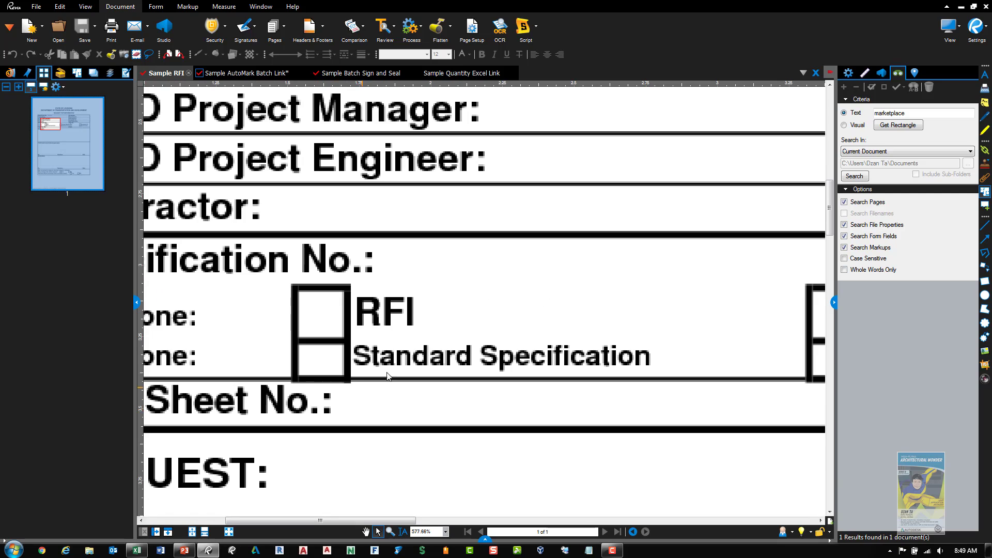
pyautogui.scroll(-6, 421, 344)
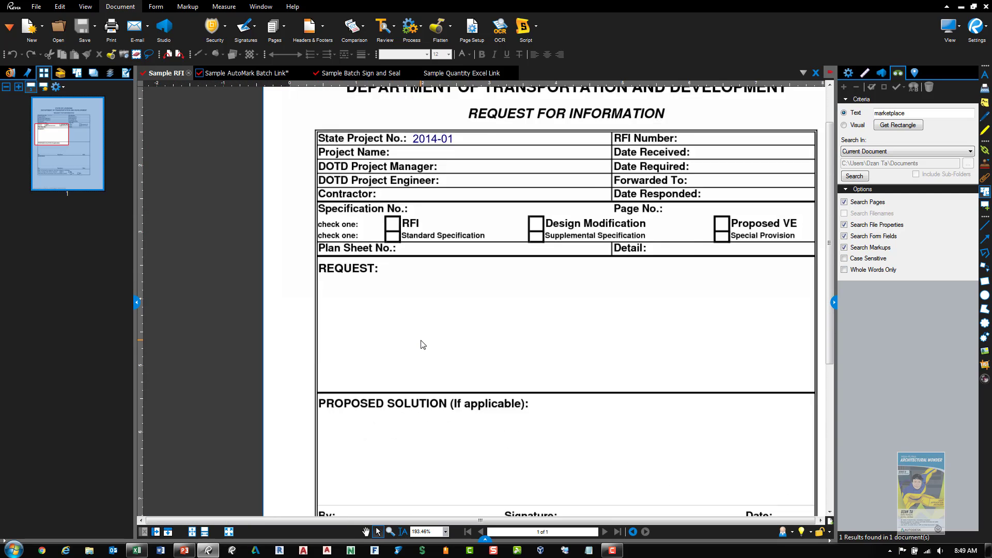
pyautogui.scroll(-3, 421, 343)
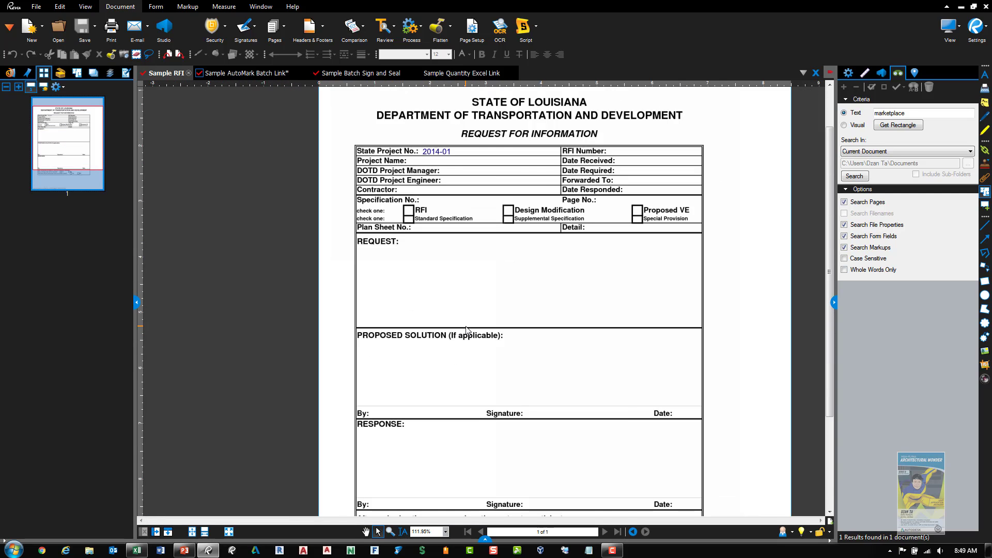
pyautogui.scroll(-2, 466, 330)
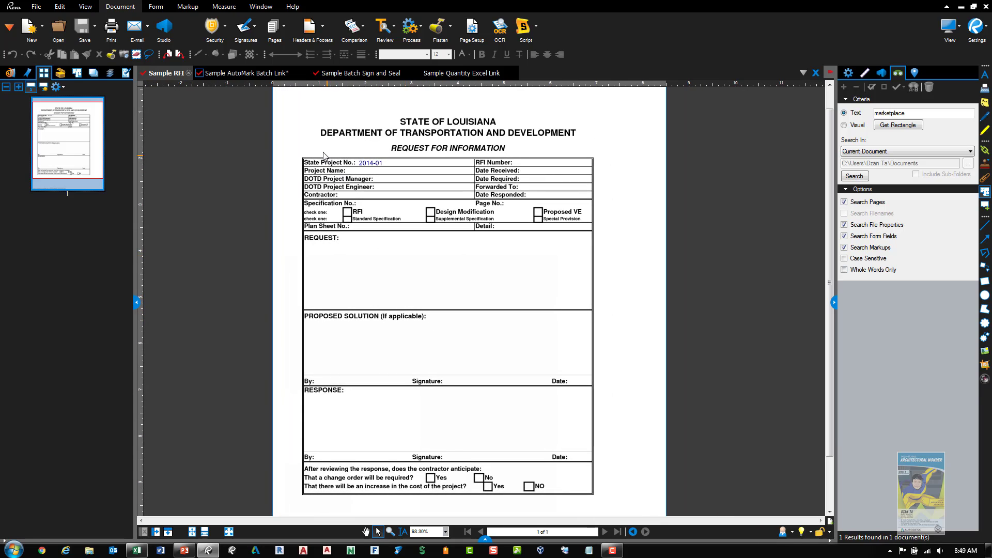
# Step: Open the form editor and test whether the RFI's check boxes and Request, Proposed Solution and Response areas are fillable
pyautogui.click(156, 8)
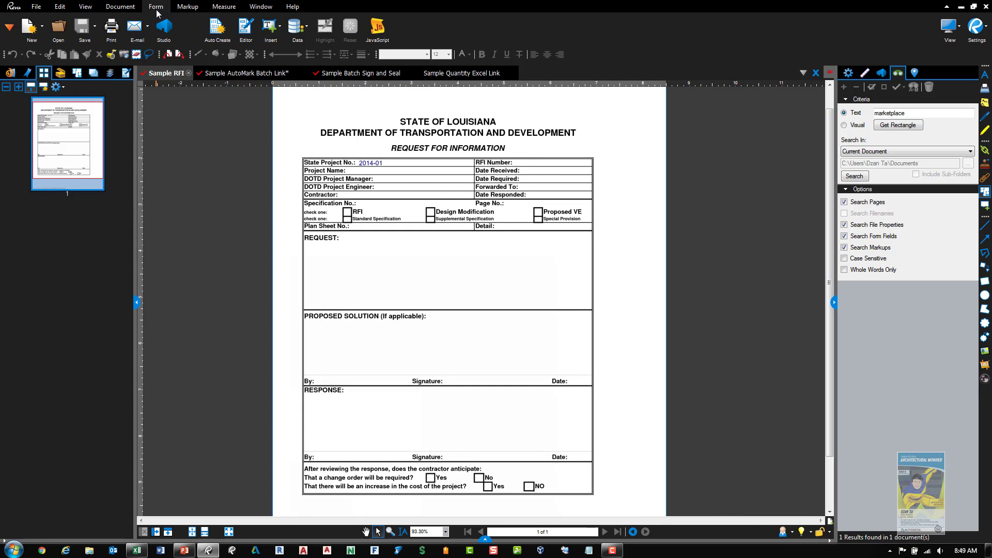
pyautogui.click(247, 34)
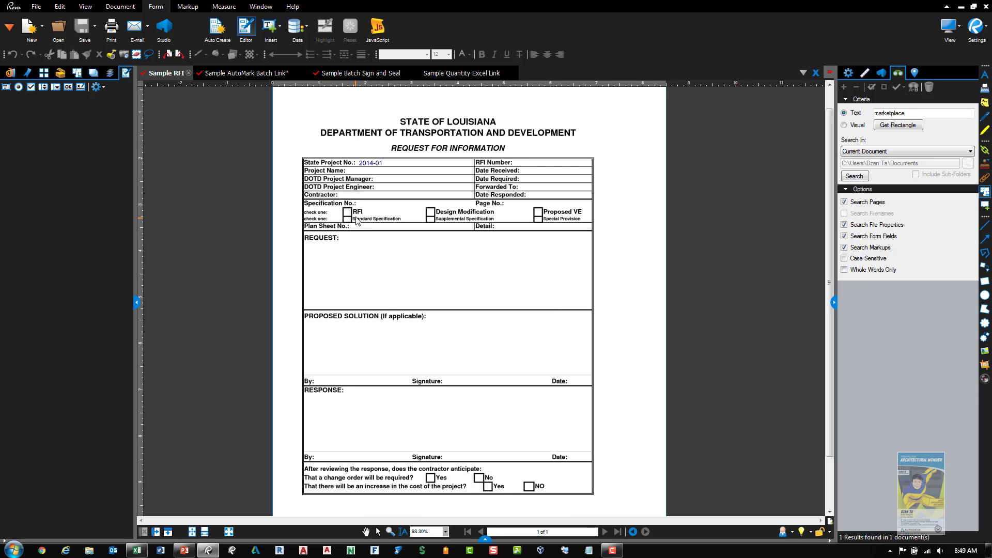
pyautogui.click(539, 213)
pyautogui.click(432, 210)
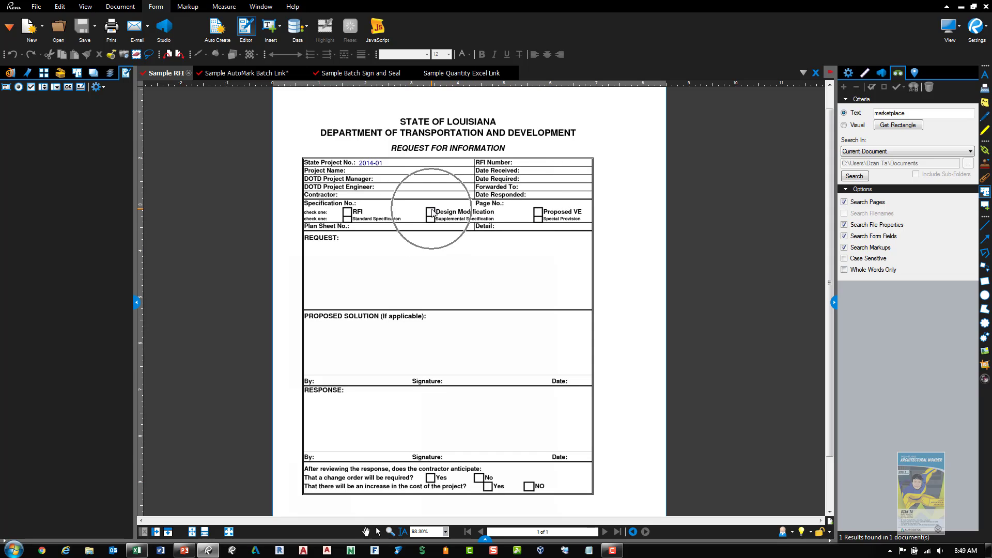
pyautogui.click(344, 213)
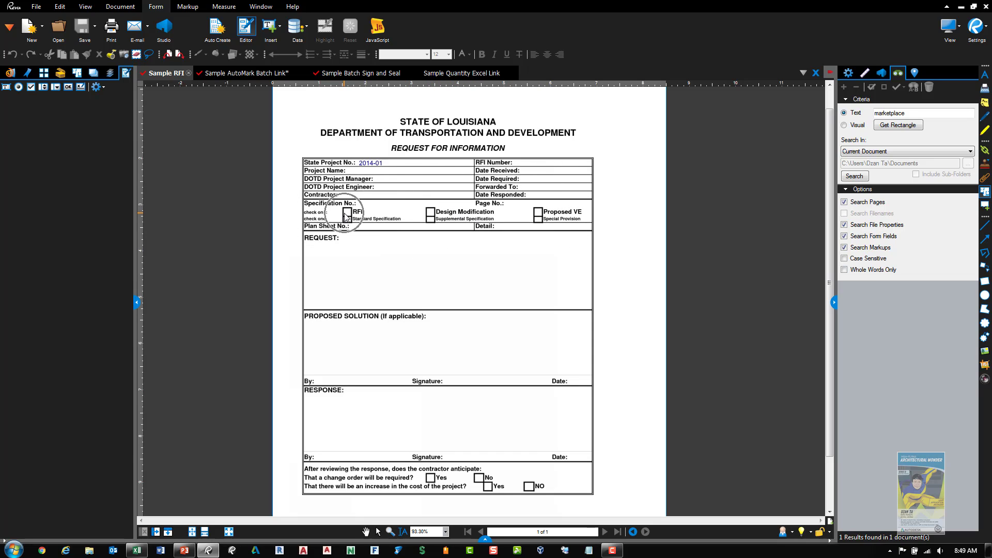
pyautogui.click(316, 250)
pyautogui.click(344, 339)
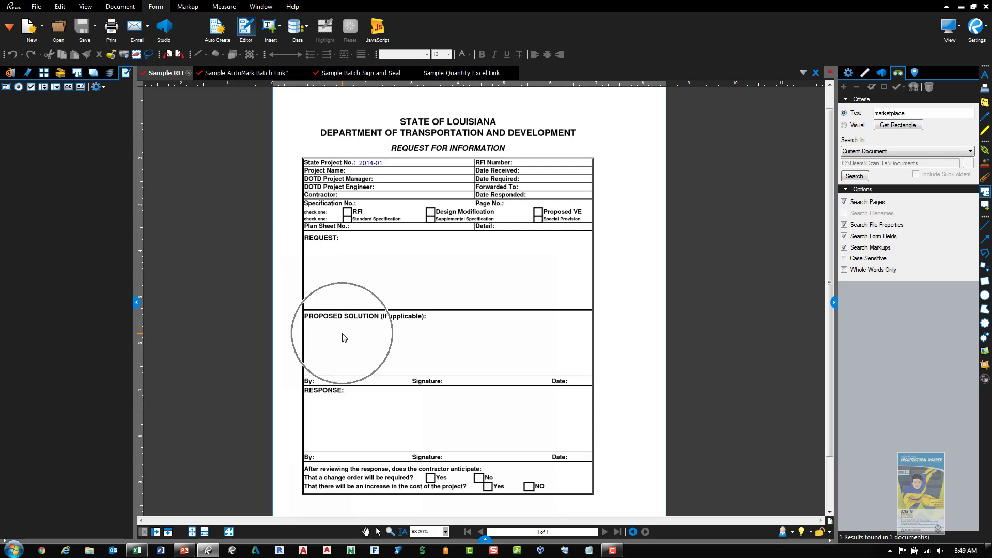
pyautogui.click(339, 404)
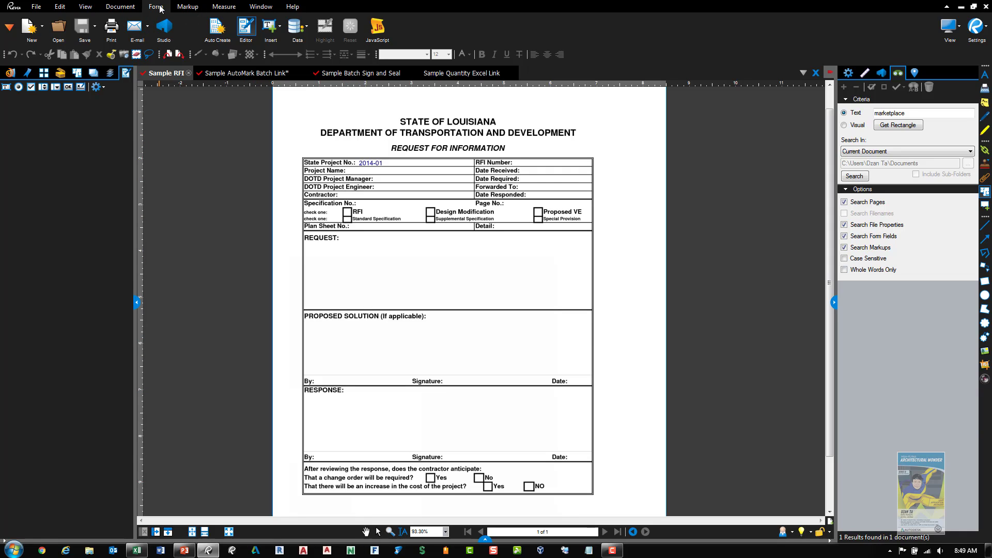
# Step: Automatically create form fields on the RFI page and return to the Select tool to leave form editing
pyautogui.click(221, 33)
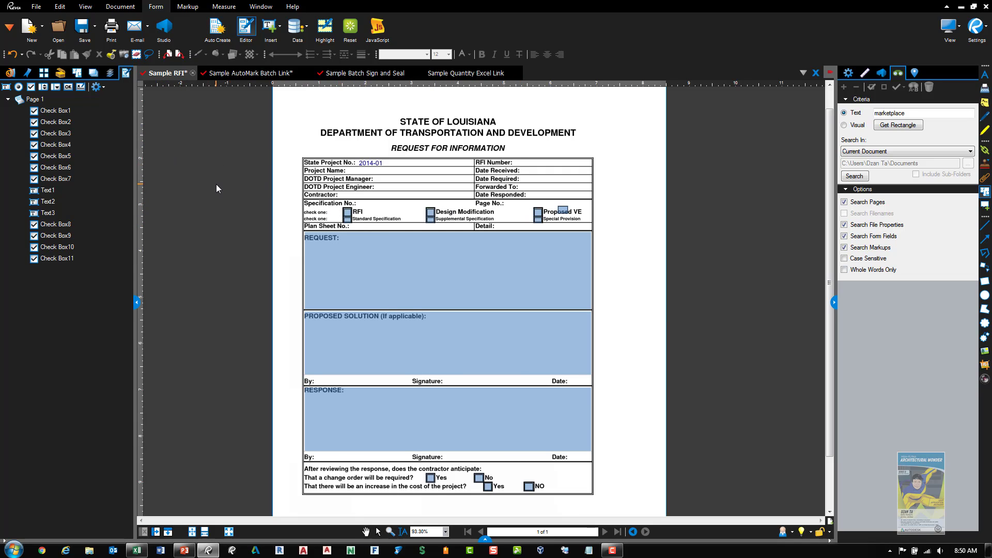
pyautogui.moveTo(216, 184); pyautogui.dragTo(347, 500)
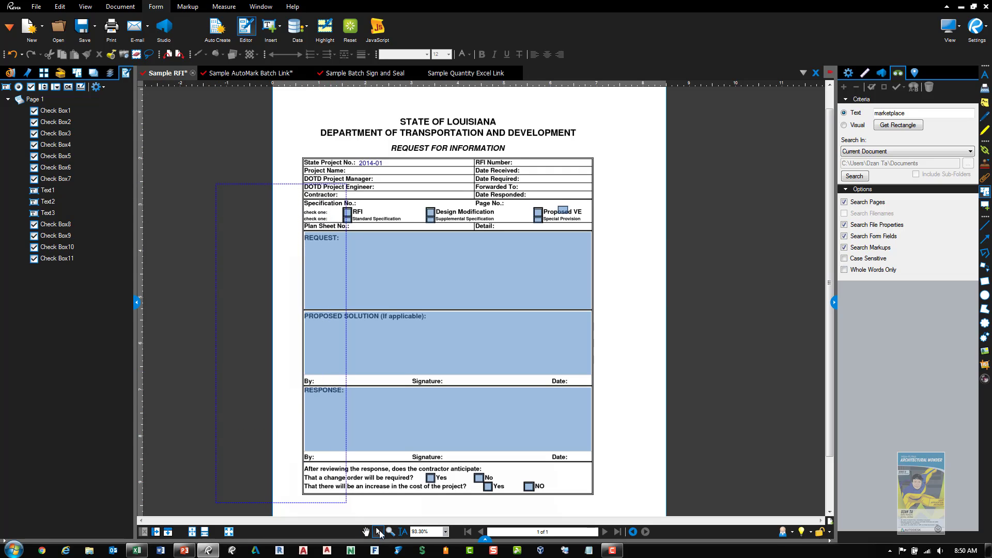
pyautogui.click(378, 532)
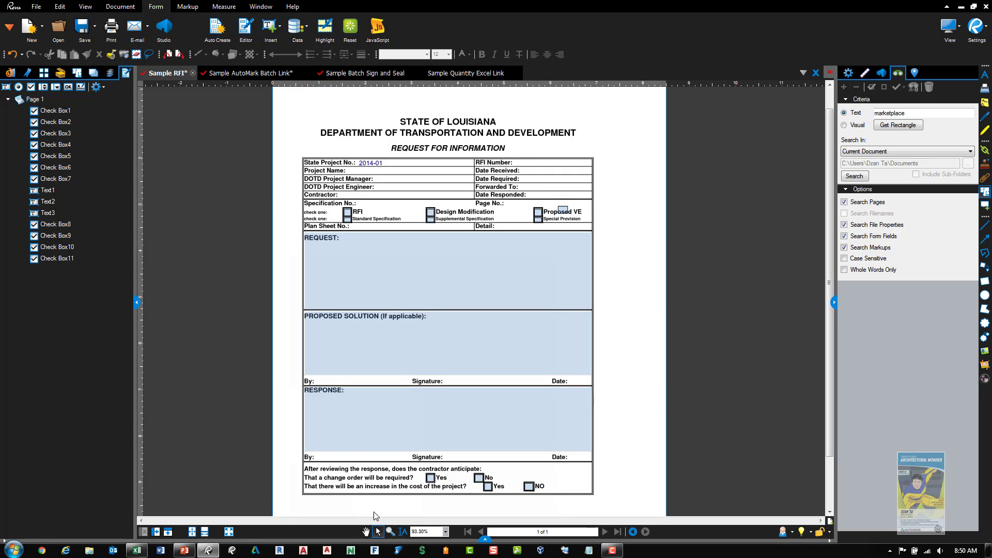
# Step: Tick the RFI check box and try the Request, Proposed Solution and Response text fields without entering text
pyautogui.click(347, 213)
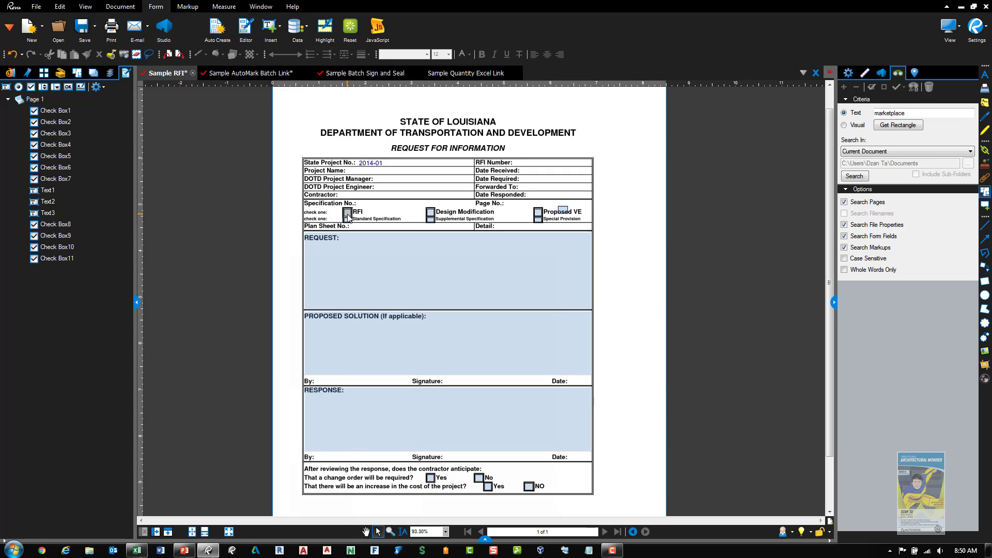
pyautogui.click(341, 247)
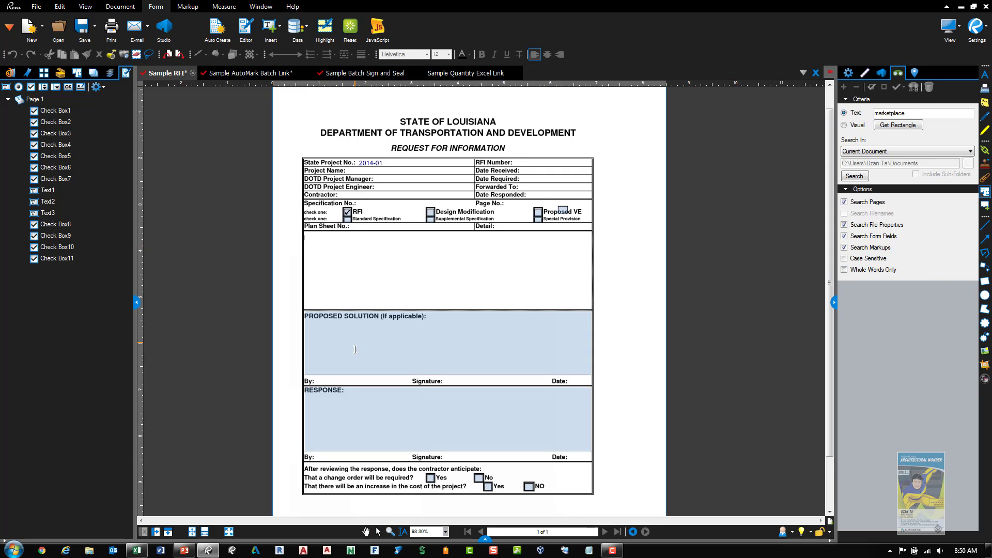
pyautogui.click(356, 352)
pyautogui.click(349, 428)
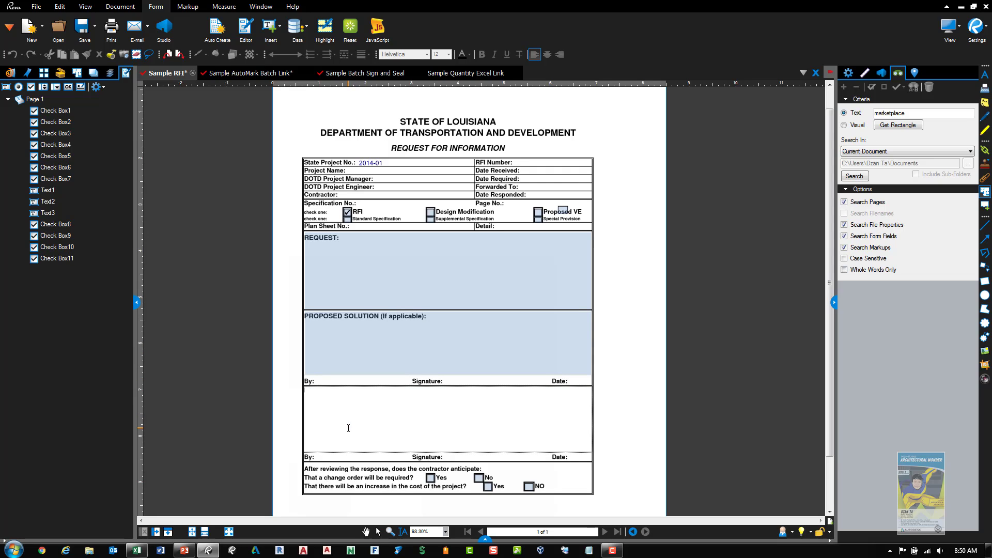
pyautogui.click(240, 209)
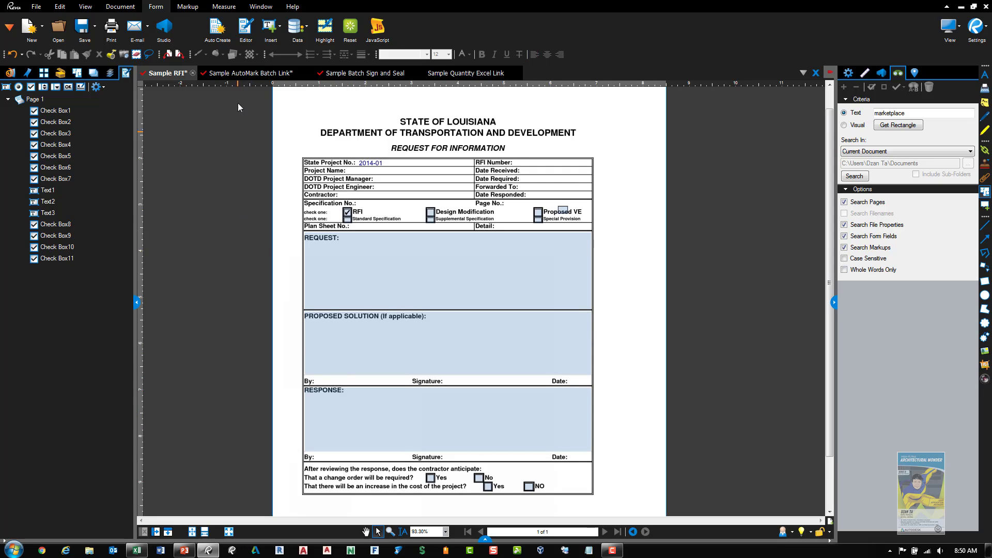
# Step: Close the Sample RFI document and check the bookmarks and page thumbnails of Sample AutoMark Batch Link
pyautogui.click(215, 31)
pyautogui.hotkey('ctrl', 'w')
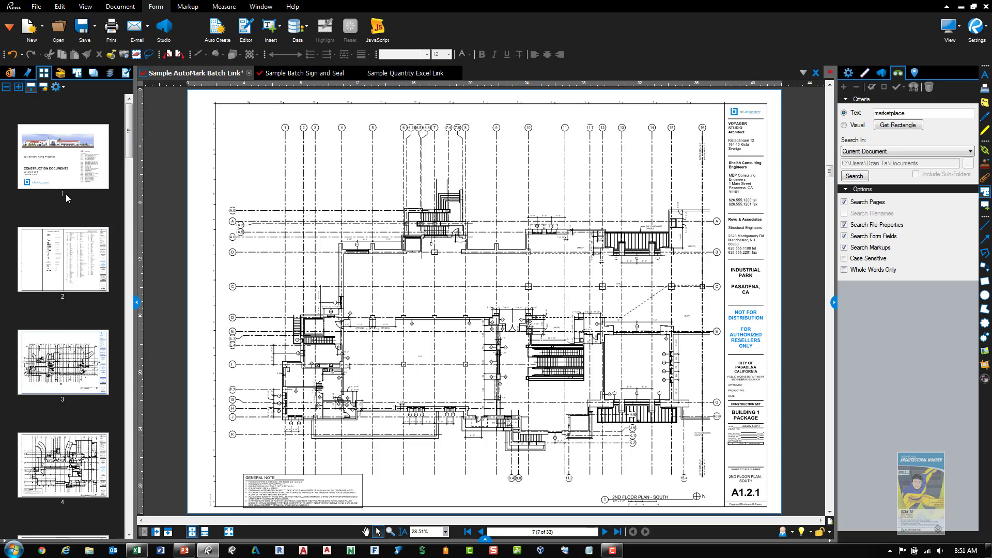
pyautogui.click(28, 74)
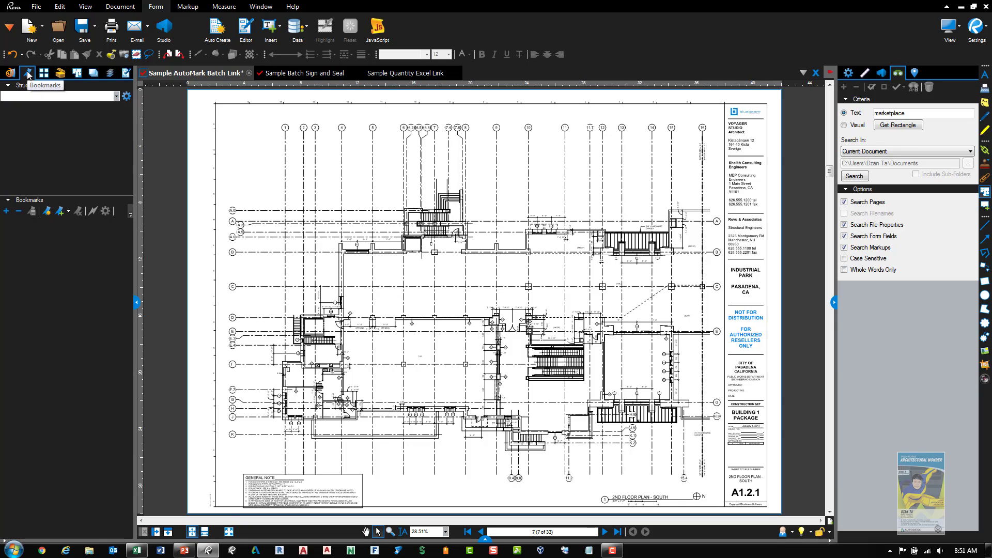
pyautogui.click(44, 73)
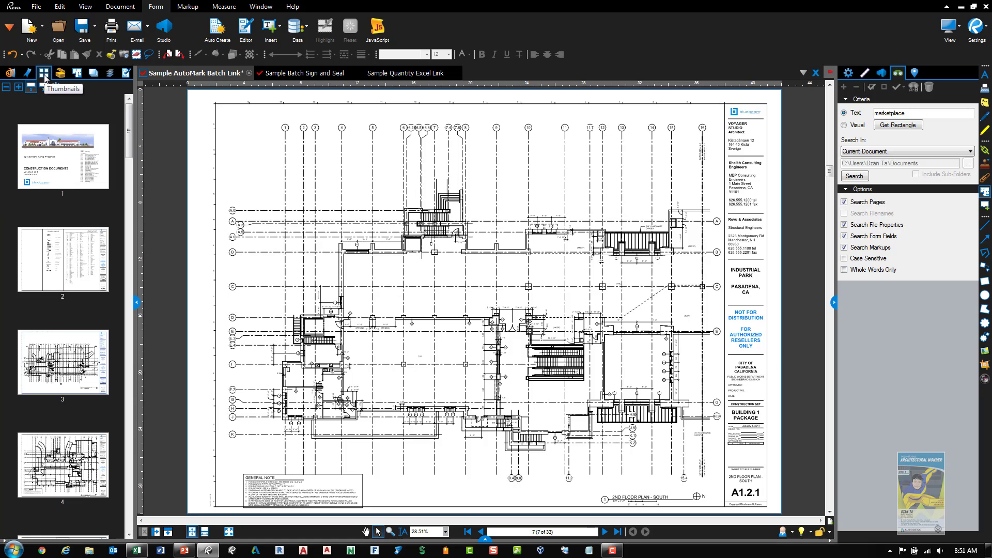
# Step: Look through the first four pages of the drawing set
pyautogui.click(68, 176)
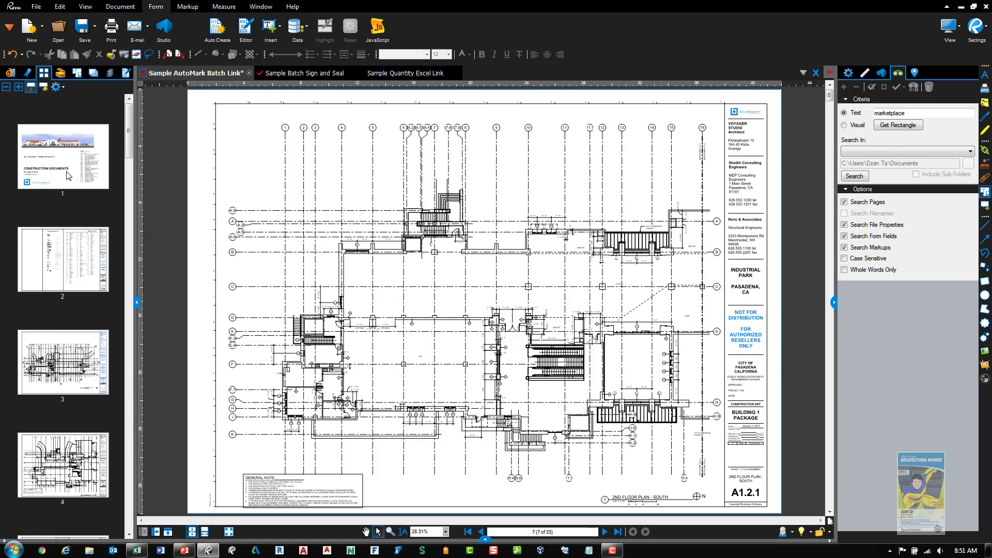
pyautogui.click(67, 272)
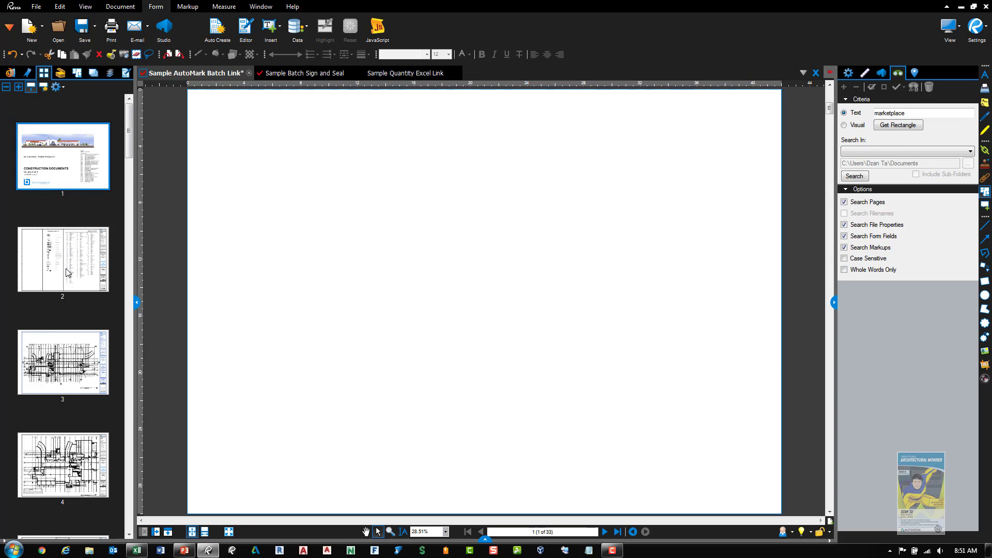
pyautogui.click(65, 385)
pyautogui.click(63, 465)
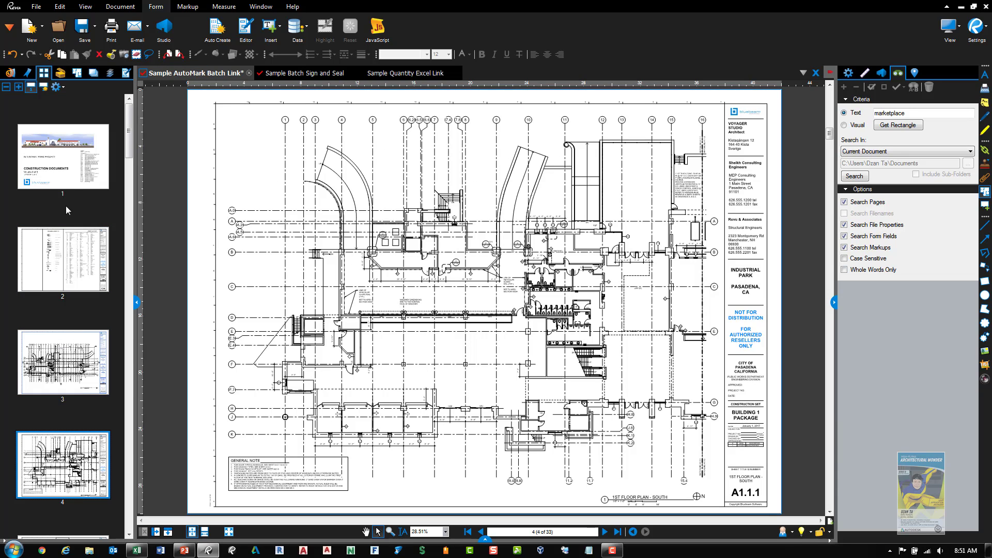
# Step: Start creating page labels from a page region and mark the sheet number in page 2's title block as the first region
pyautogui.click(68, 253)
pyautogui.scroll(5, 652, 455)
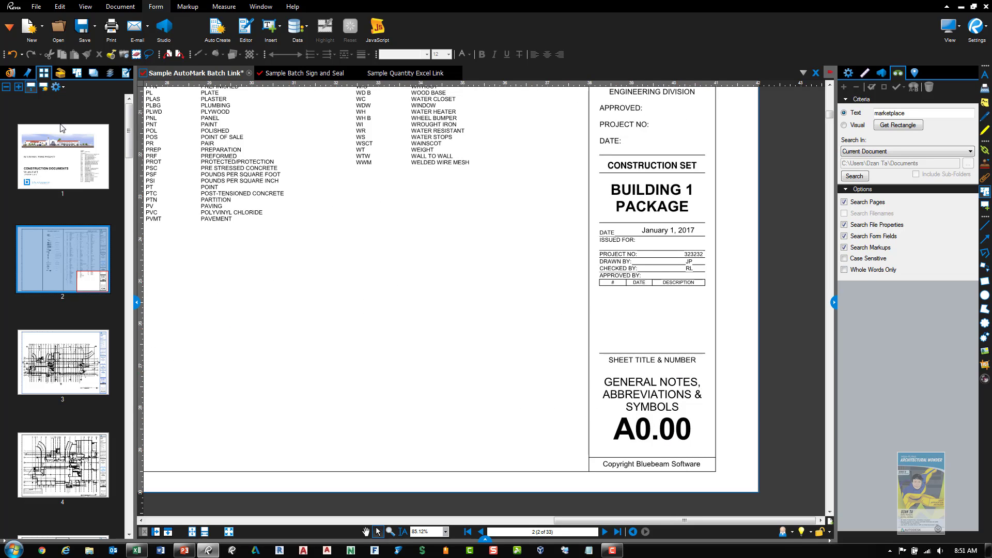
pyautogui.click(46, 92)
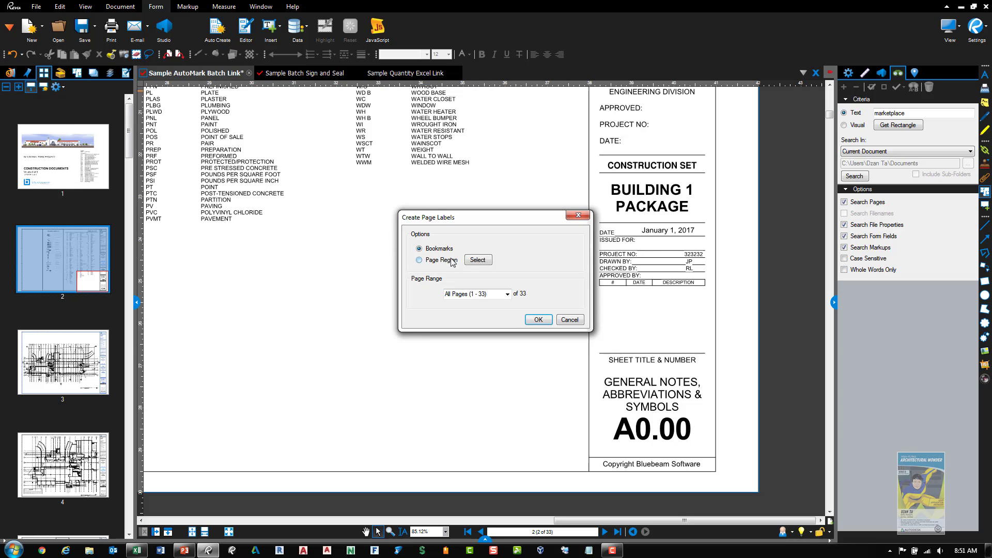
pyautogui.click(419, 260)
pyautogui.click(478, 260)
pyautogui.scroll(3, 709, 443)
pyautogui.moveTo(708, 443); pyautogui.dragTo(632, 407)
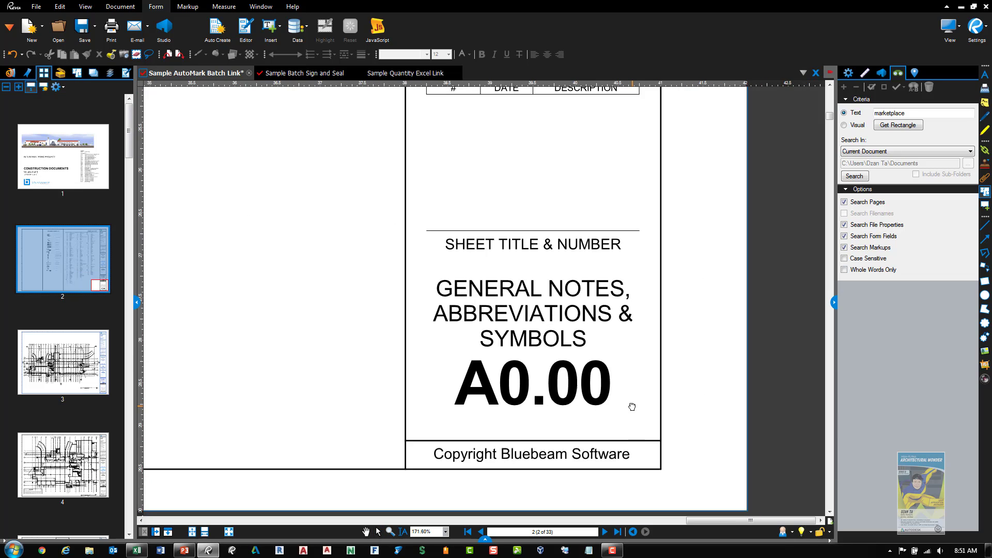
pyautogui.moveTo(659, 441); pyautogui.dragTo(404, 347)
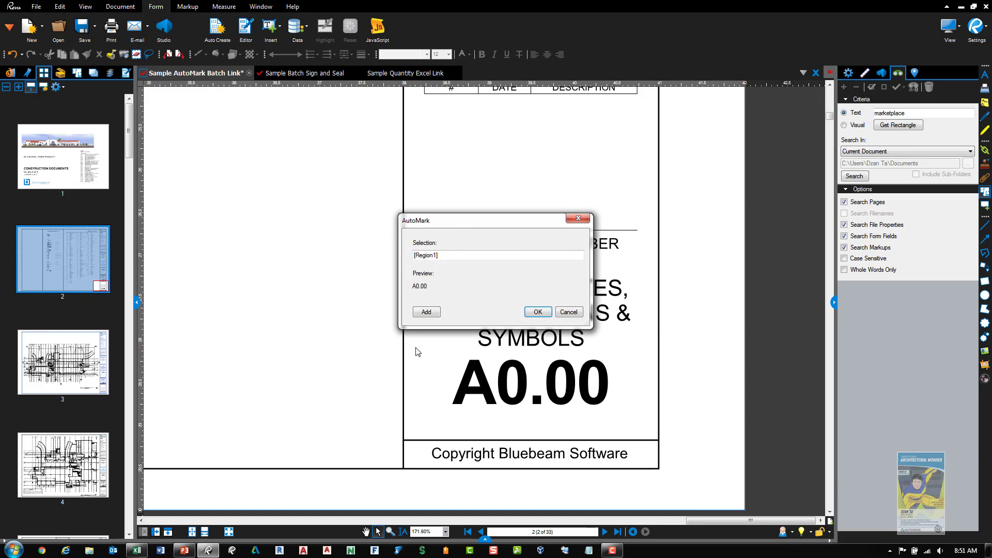
# Step: Add the sheet title as a second region in the format [Region1] - [Region2] and create labels for all 33 pages
pyautogui.click(457, 256)
pyautogui.click(538, 312)
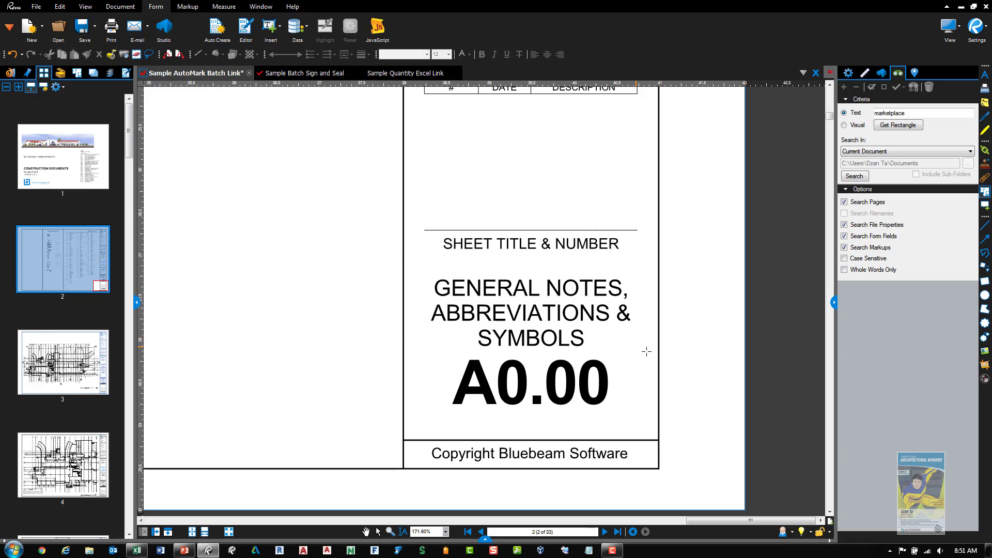
pyautogui.moveTo(658, 357); pyautogui.dragTo(404, 252)
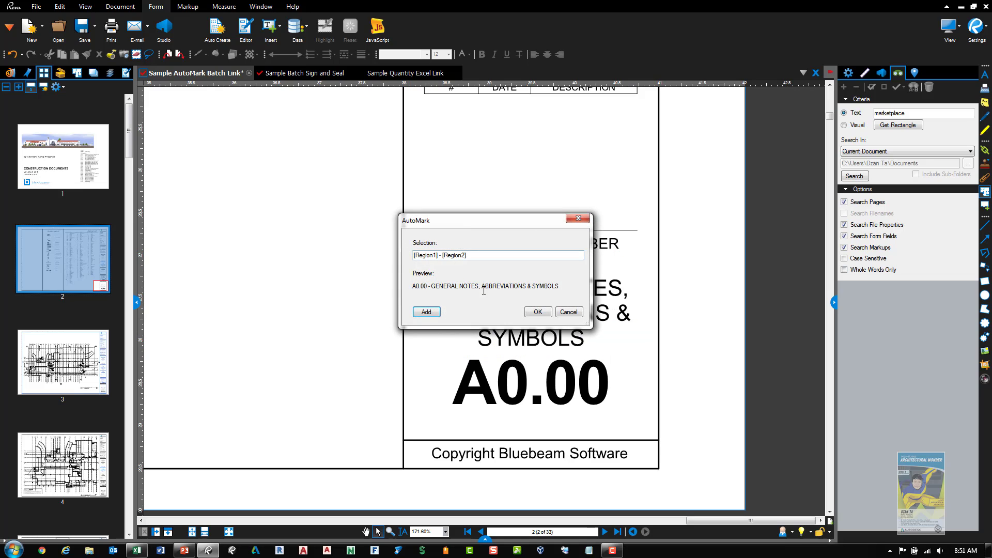
pyautogui.click(538, 312)
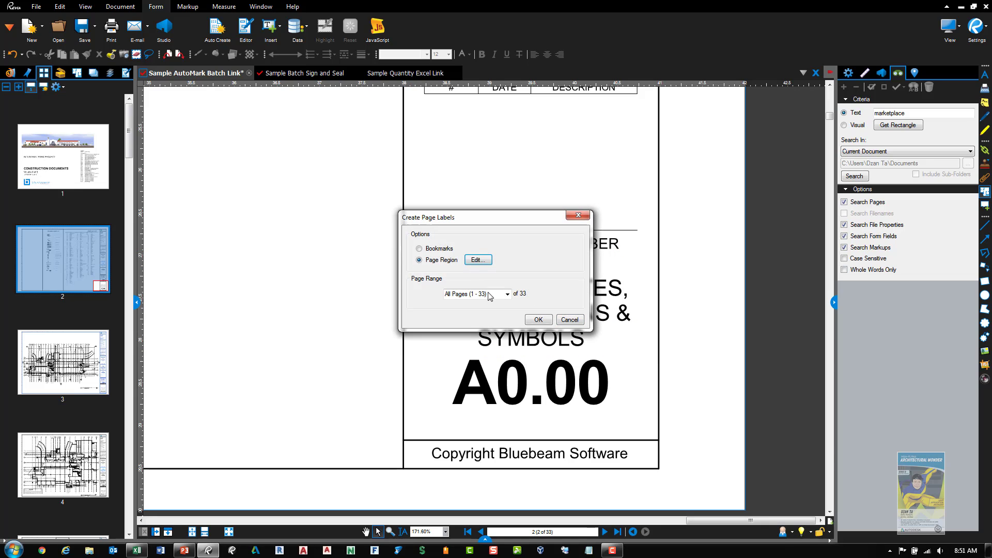
pyautogui.click(542, 321)
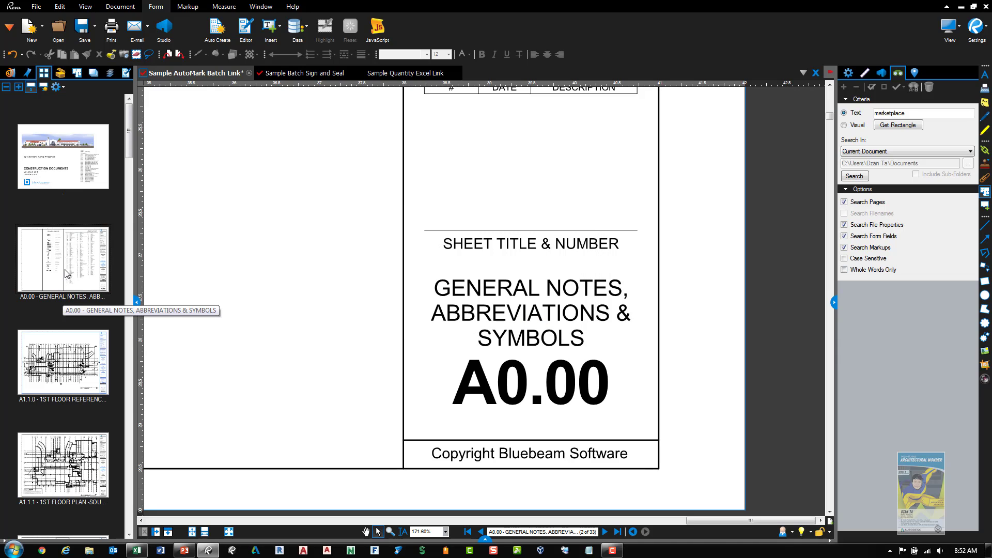
# Step: Check the new page labels against the sheets and label the cover page "A0 - Titlesheet"
pyautogui.moveTo(64, 270); pyautogui.dragTo(52, 308)
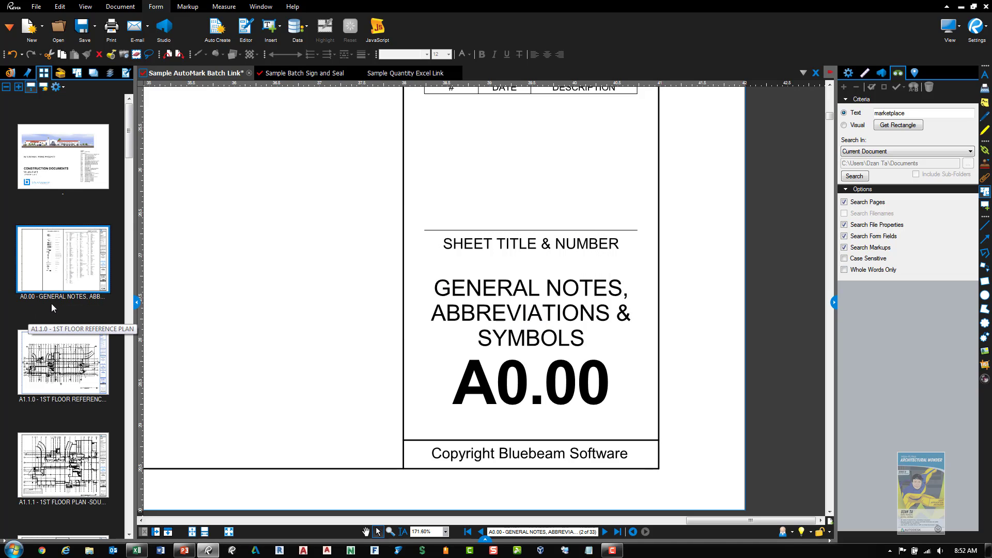
pyautogui.click(73, 362)
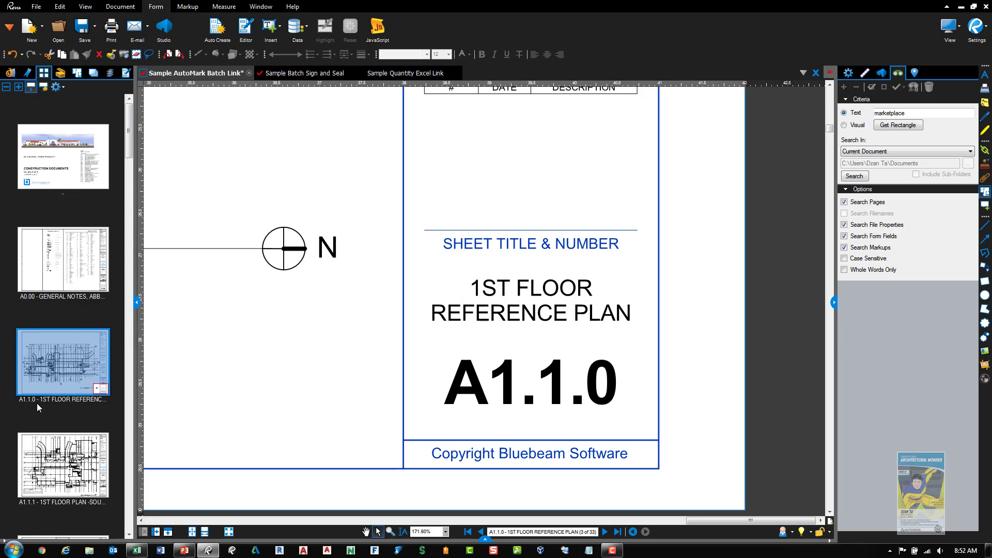
pyautogui.click(61, 168)
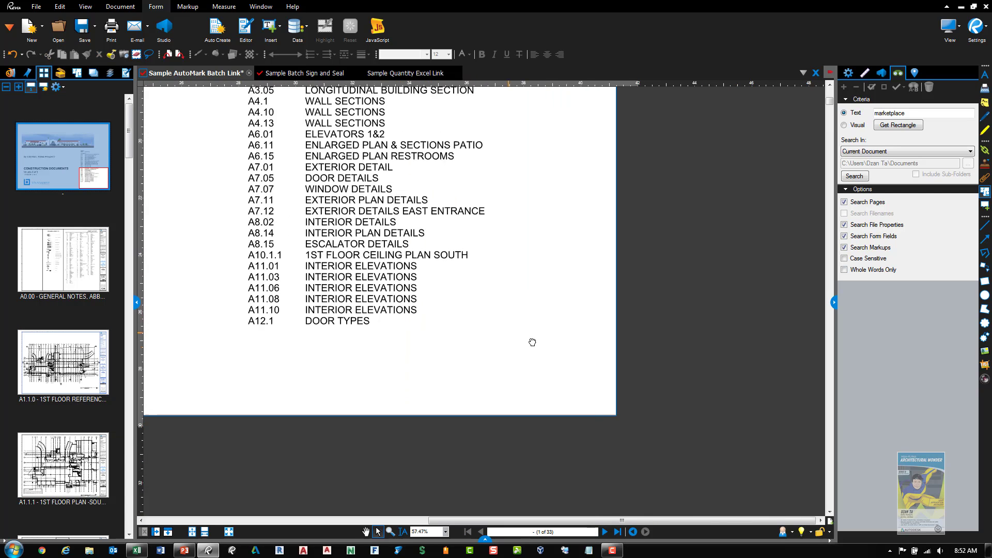
pyautogui.scroll(-5, 532, 343)
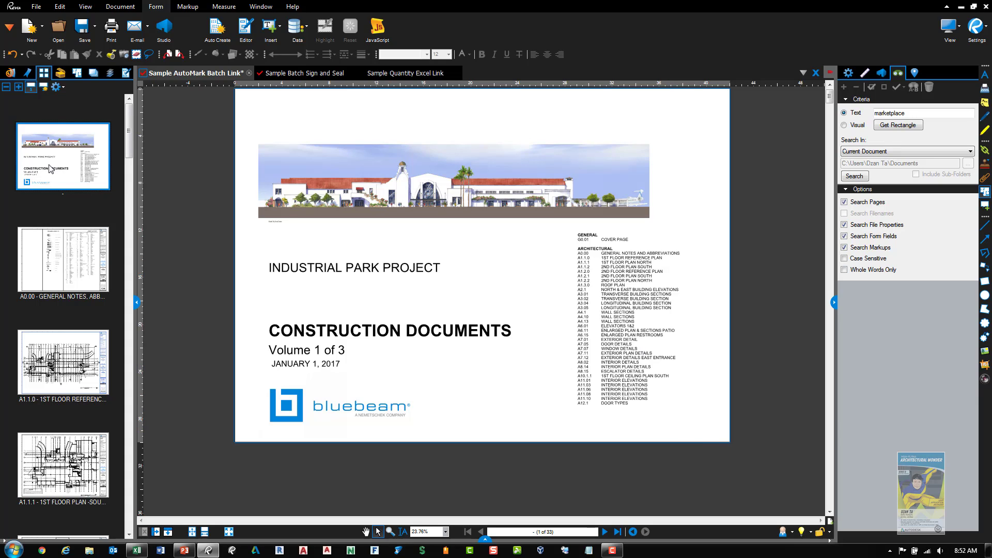
pyautogui.click(63, 191)
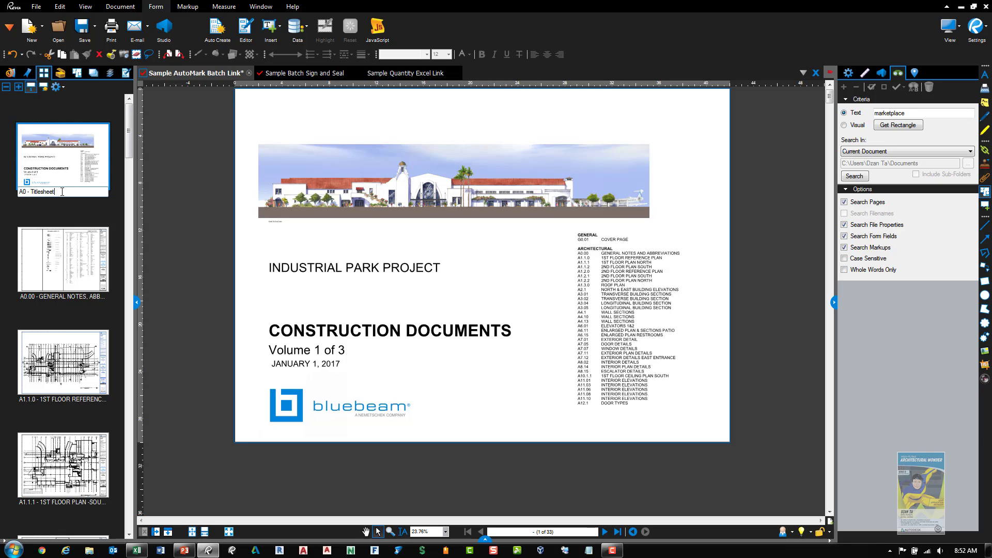
pyautogui.press('Return')
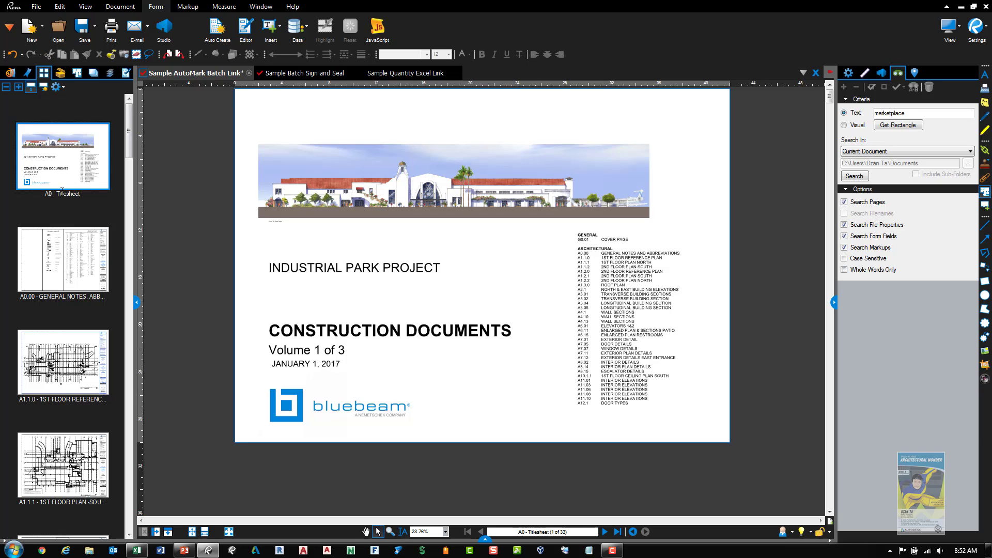
# Step: Create bookmarks from the page labels for all 33 pages with the Fit Page scale
pyautogui.click(29, 78)
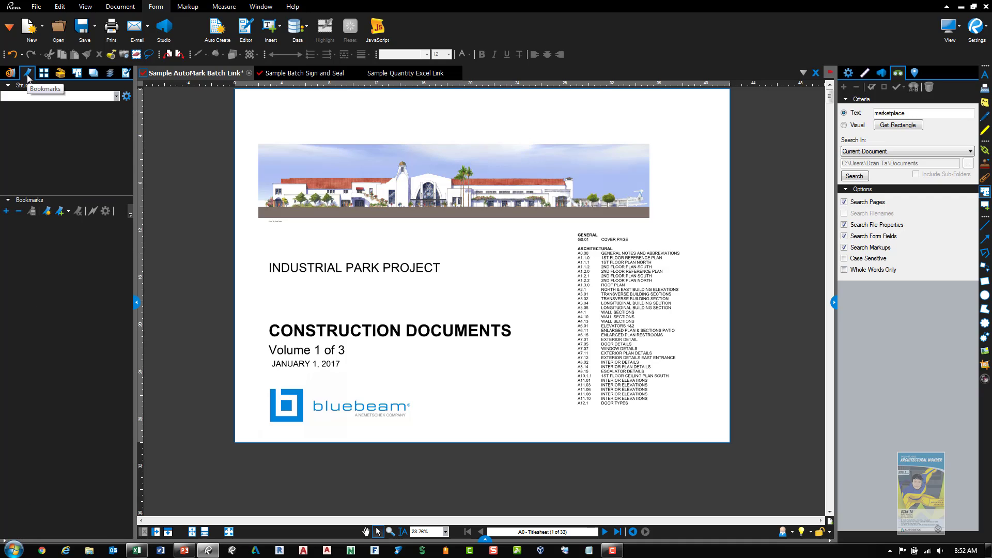
pyautogui.click(46, 211)
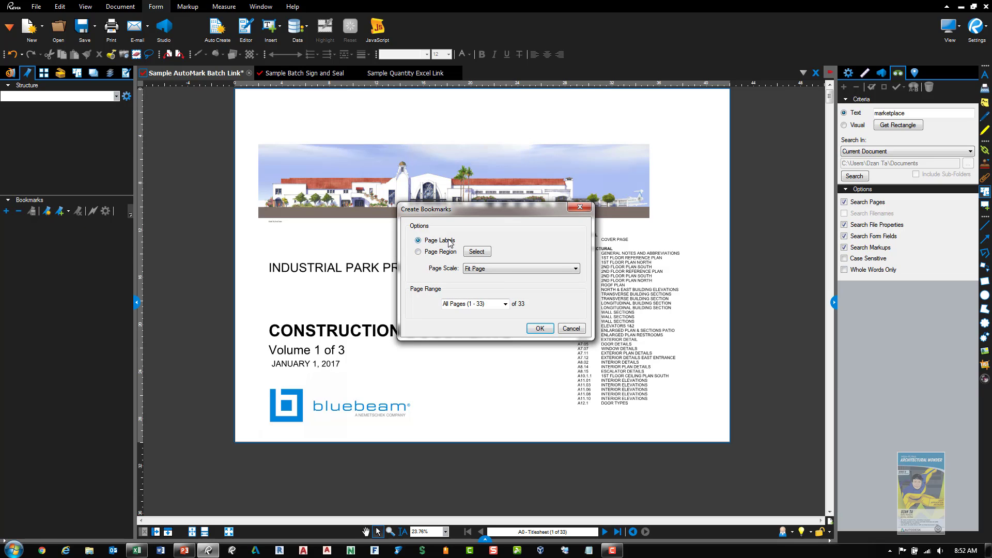
pyautogui.click(540, 328)
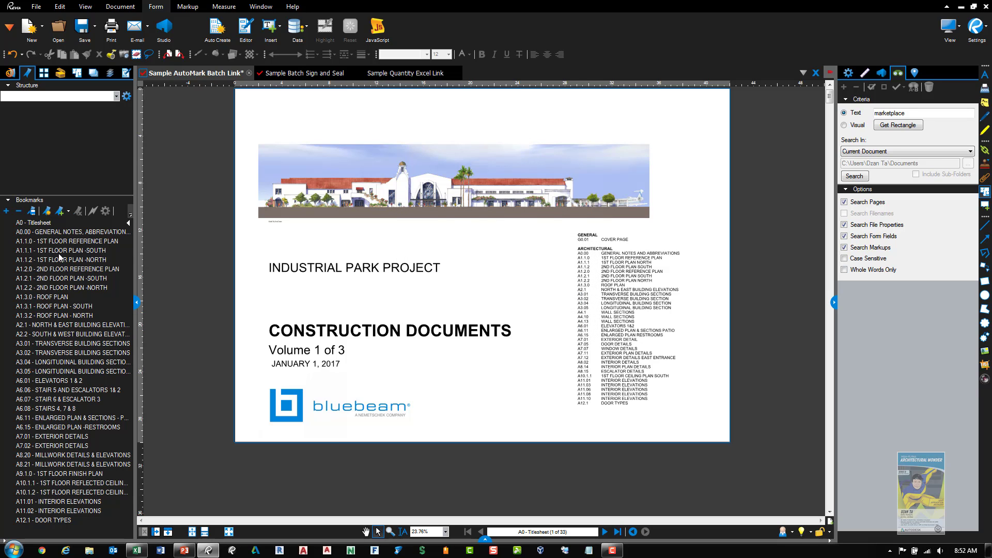
# Step: Test the bookmarks by going to sheets A1.1.1, A1.3.1, A6.01, A6.15 and A1.1.0
pyautogui.click(59, 251)
pyautogui.click(52, 305)
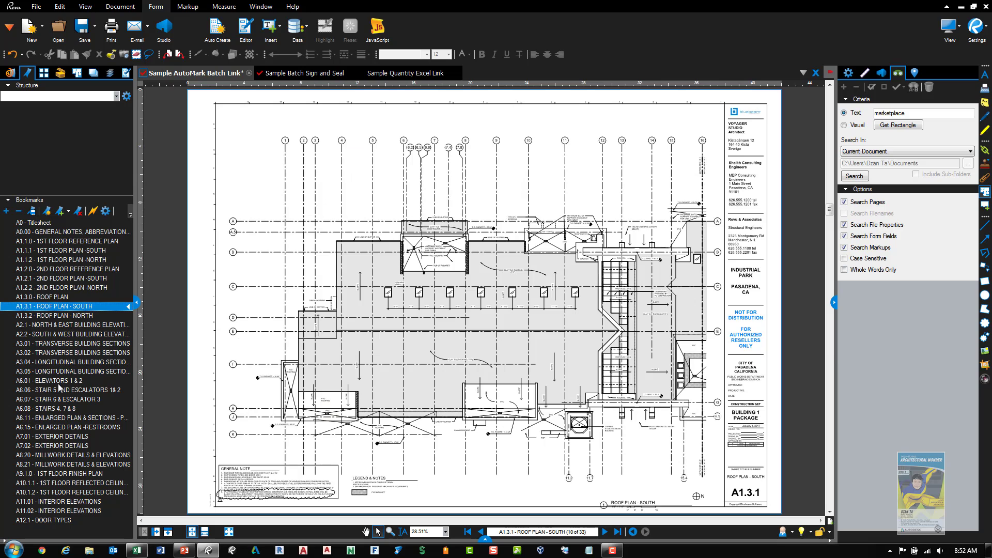
pyautogui.click(58, 383)
pyautogui.click(57, 427)
pyautogui.click(58, 245)
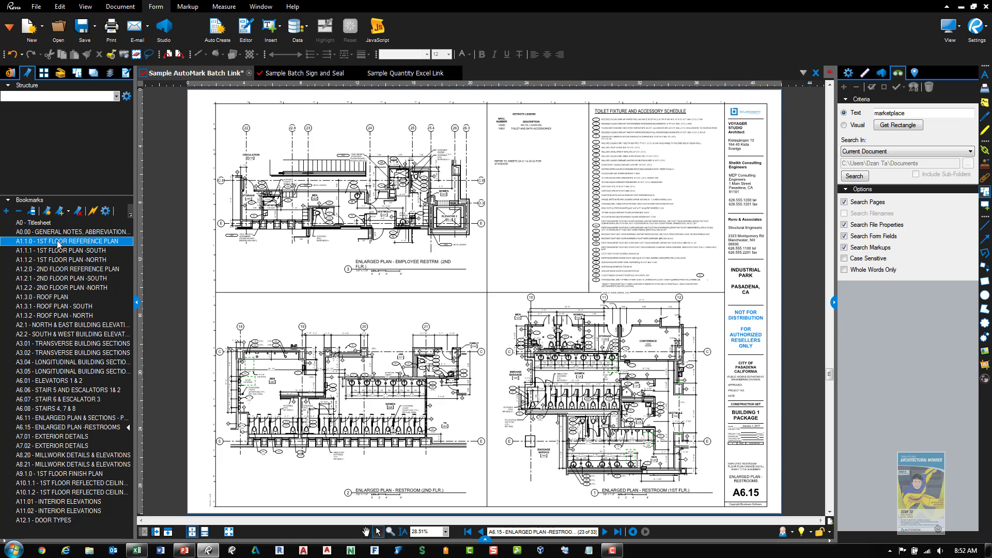
# Step: Show the page thumbnails and examine the A3.02 section callouts on the 1st Floor Reference Plan
pyautogui.click(44, 74)
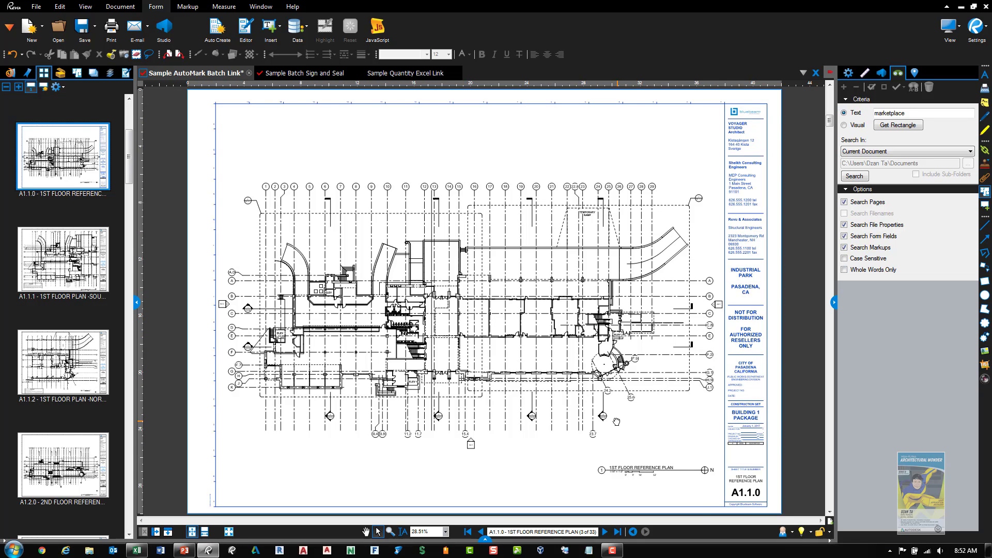
pyautogui.scroll(8, 599, 420)
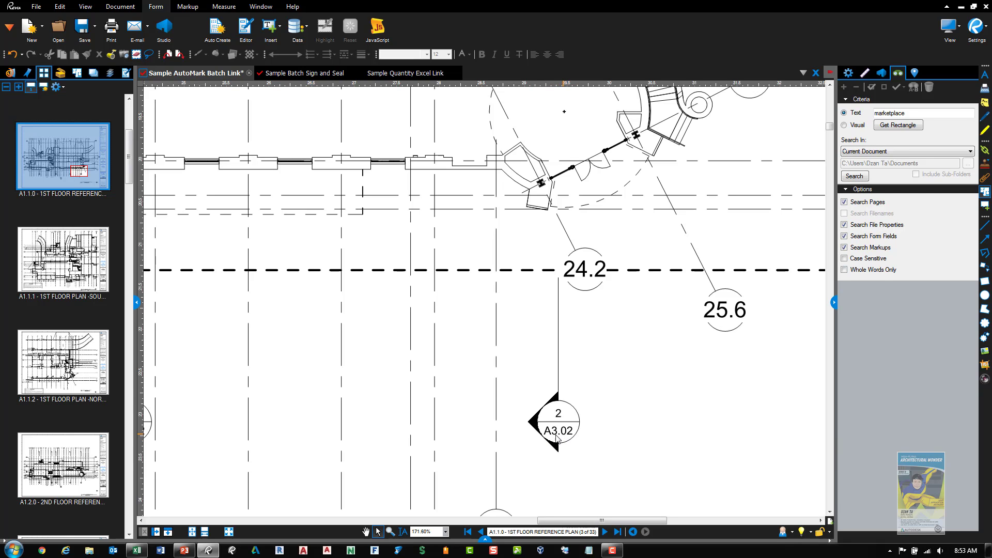
pyautogui.scroll(-6, 561, 440)
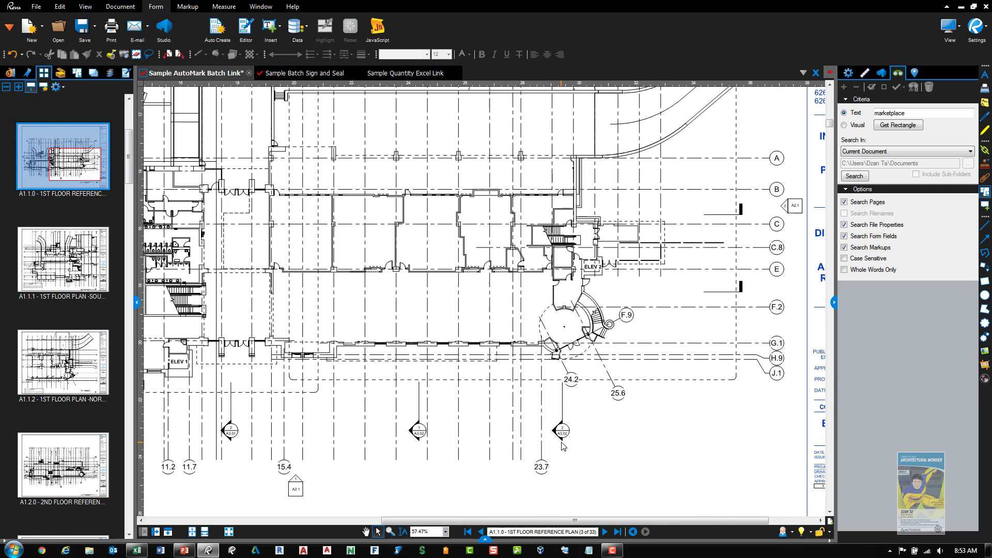
pyautogui.scroll(4, 570, 388)
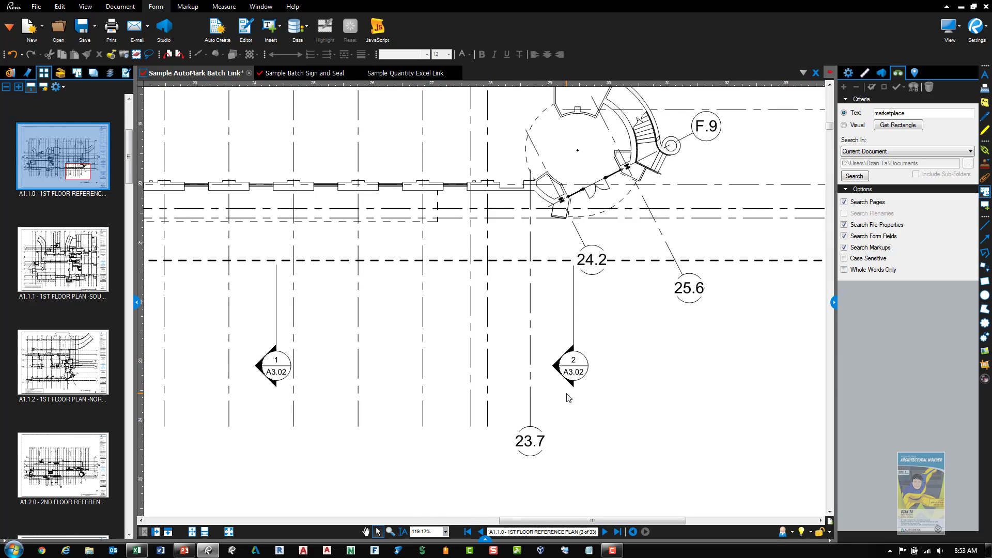
pyautogui.scroll(-6, 569, 397)
pyautogui.scroll(1, 574, 367)
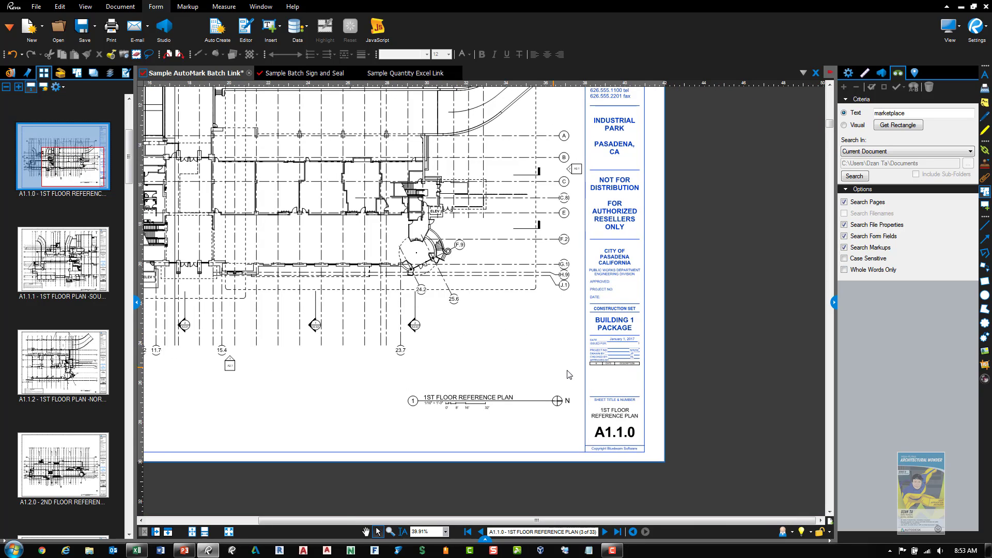
# Step: Start a new batch link with the open files, including only Sample AutoMark Batch Link
pyautogui.click(37, 6)
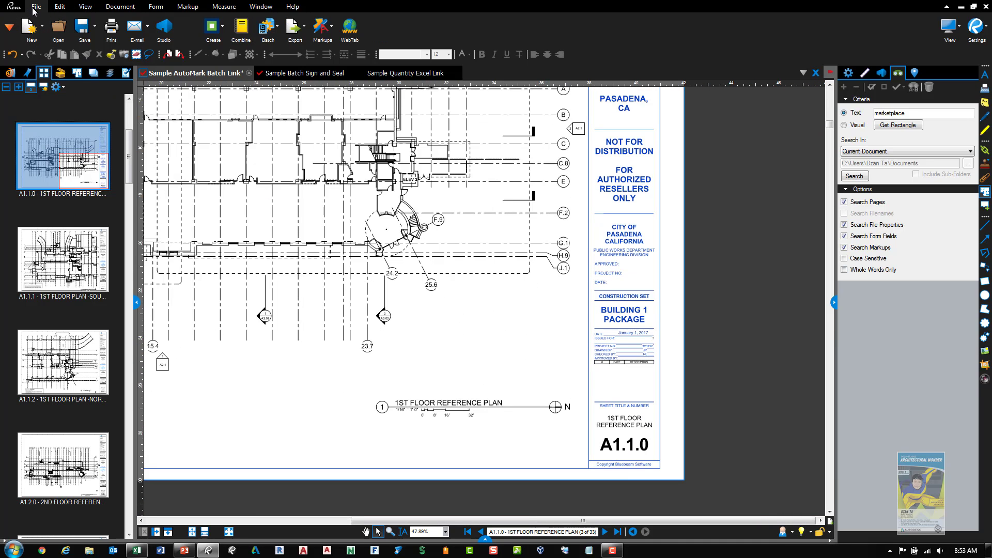
pyautogui.click(268, 26)
pyautogui.moveTo(310, 71)
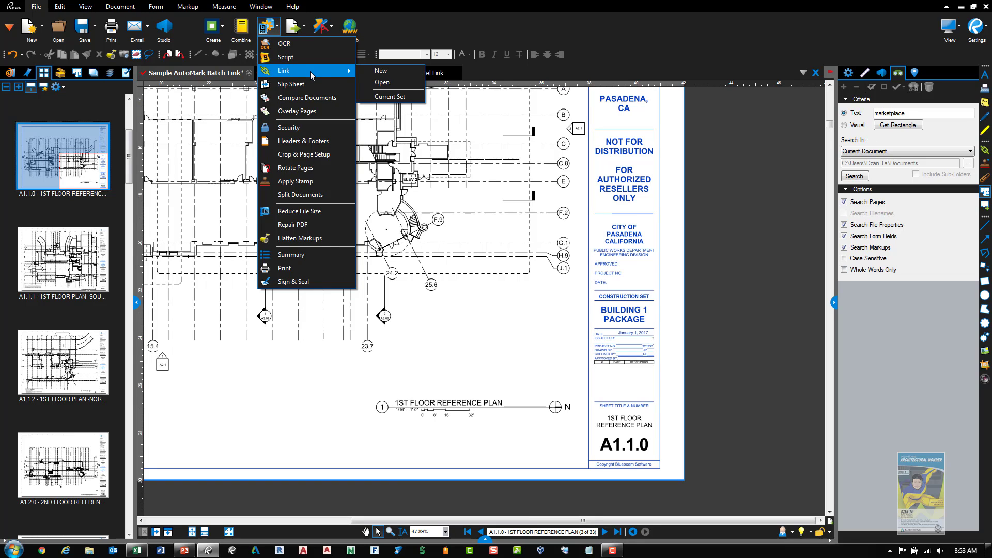
pyautogui.click(379, 73)
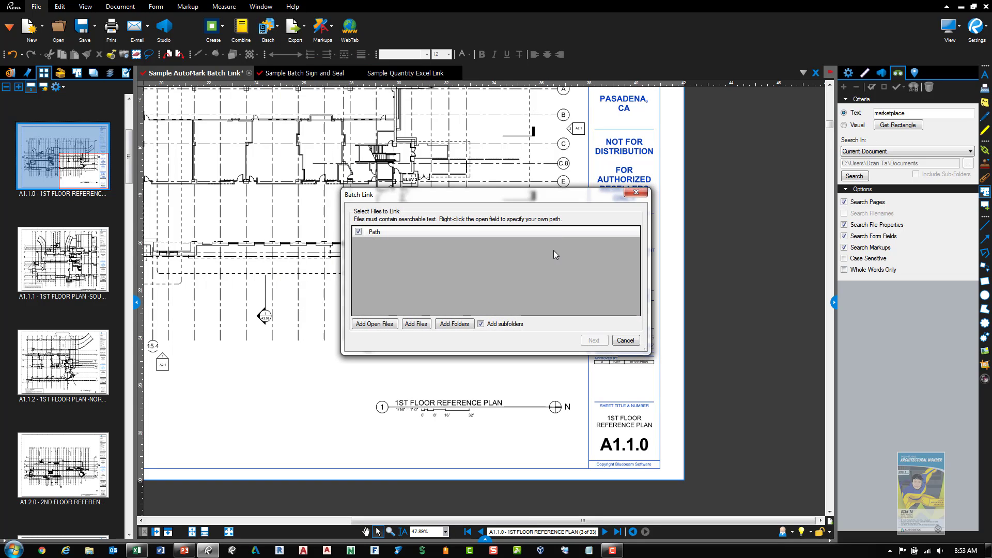
pyautogui.click(375, 323)
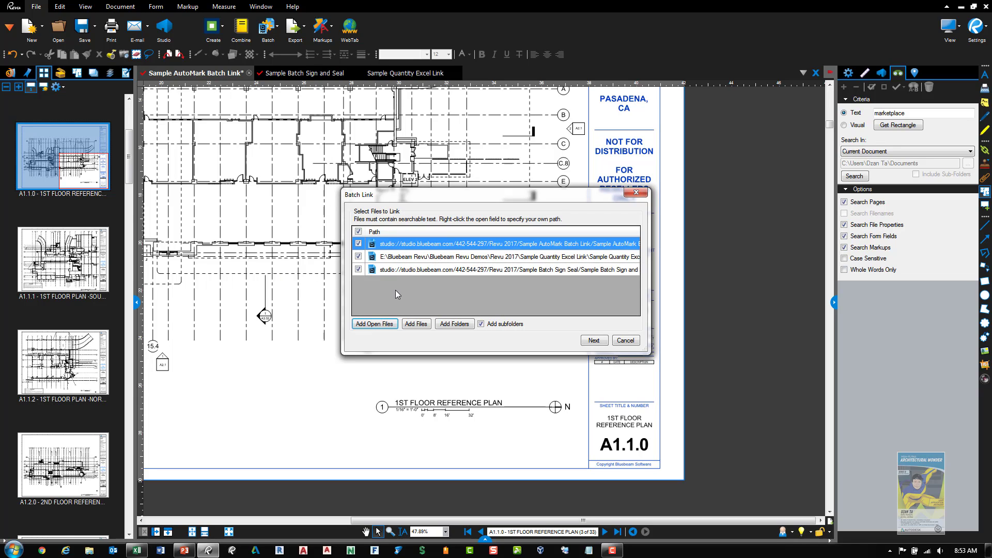
pyautogui.click(359, 257)
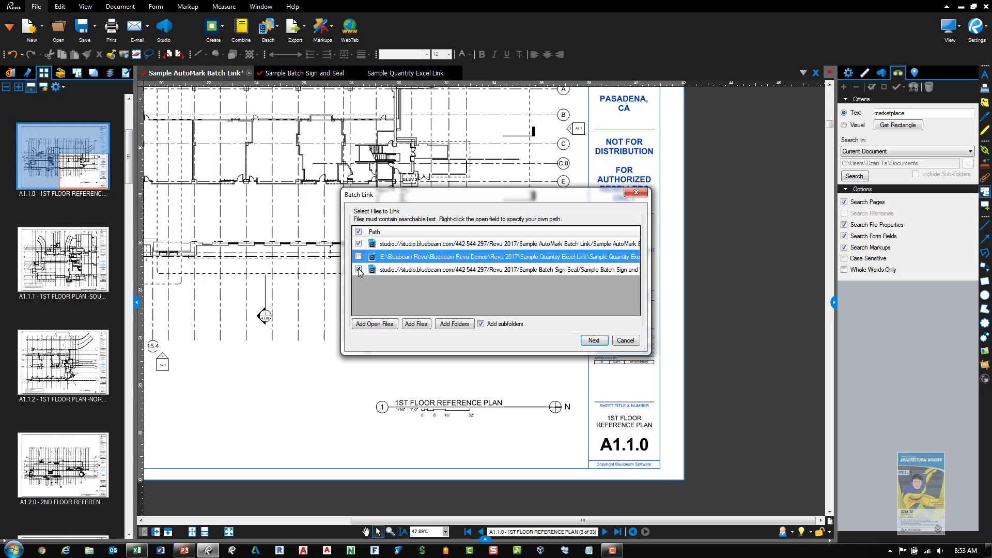
pyautogui.click(358, 270)
pyautogui.click(423, 288)
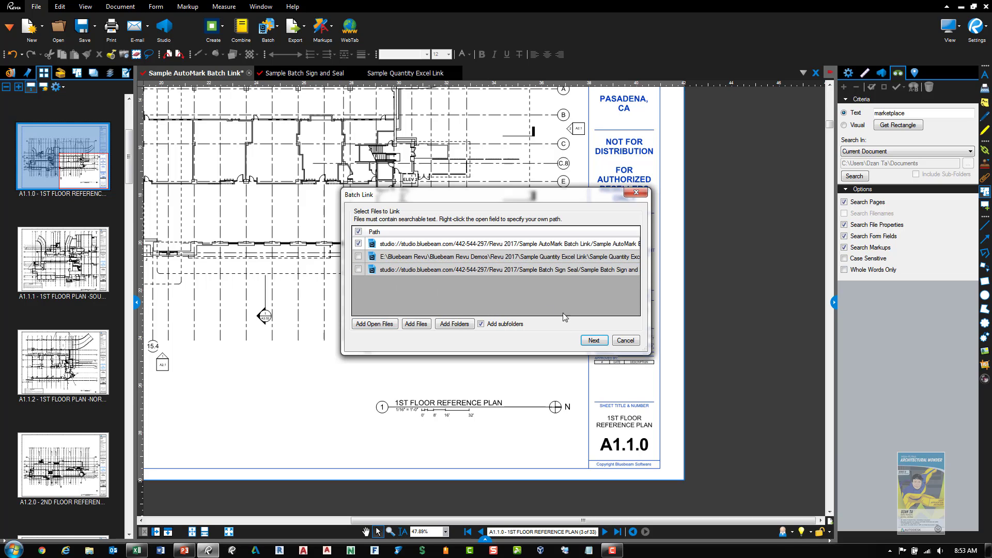
pyautogui.click(596, 341)
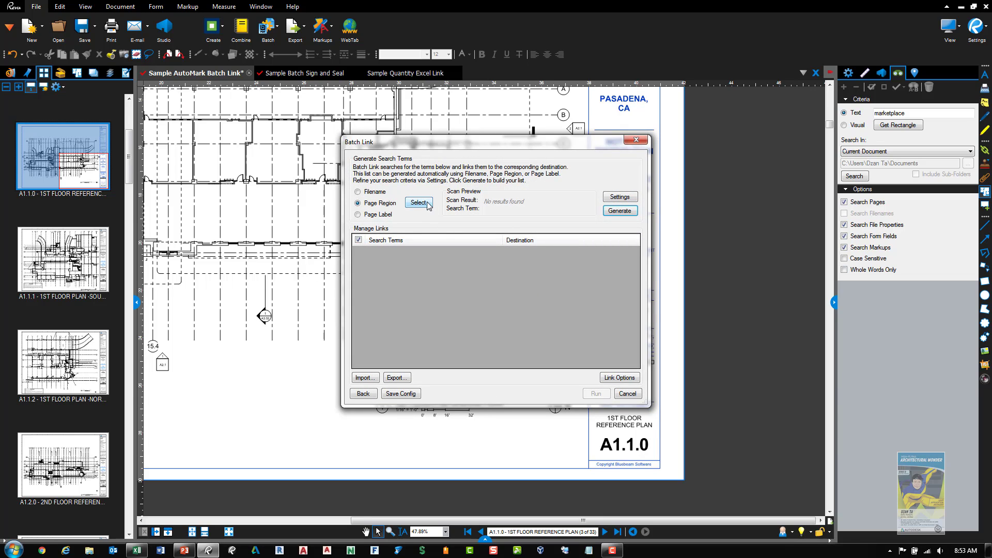
# Step: Define the page region for the search terms around the sheet number A1.1.0 in the title block
pyautogui.click(419, 202)
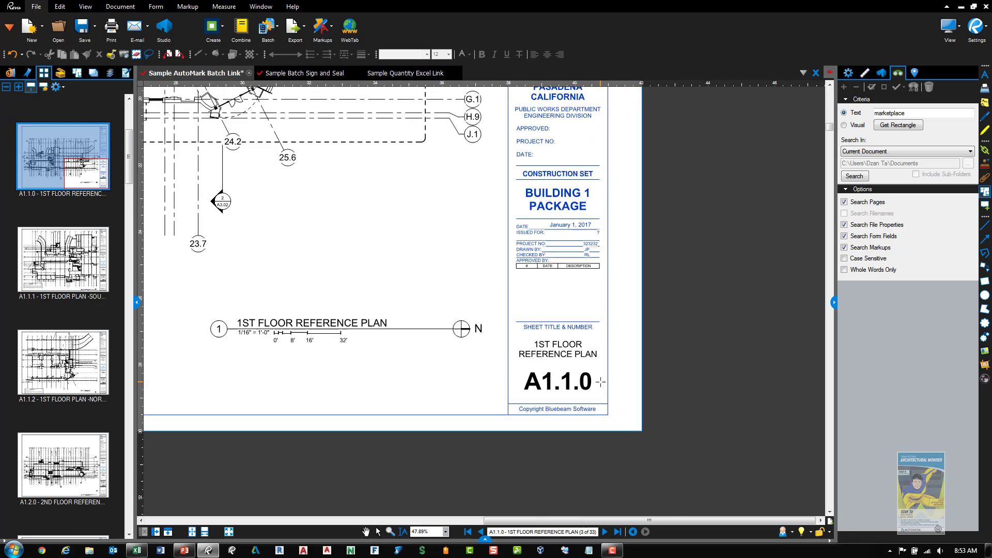
pyautogui.scroll(6, 601, 382)
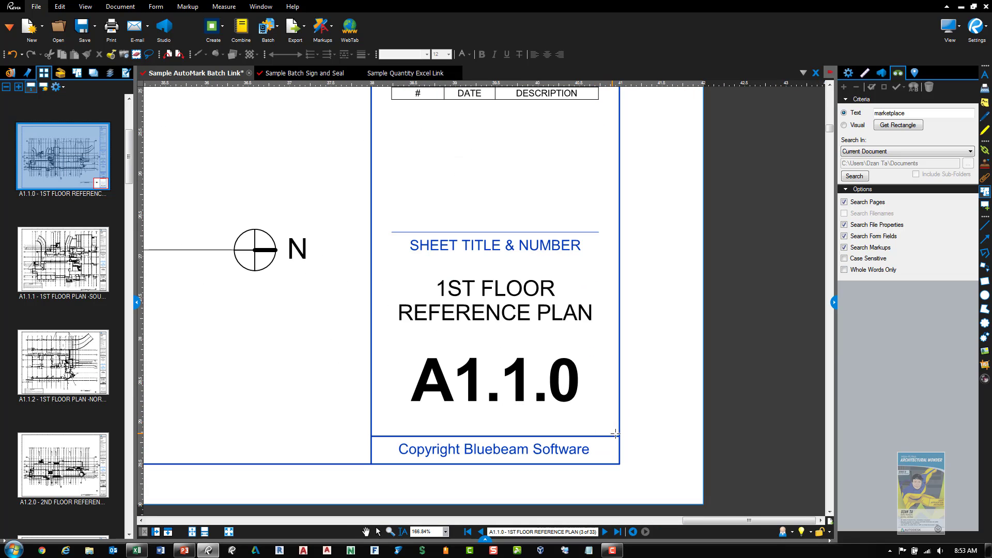
pyautogui.moveTo(617, 433); pyautogui.dragTo(373, 324)
pyautogui.click(538, 312)
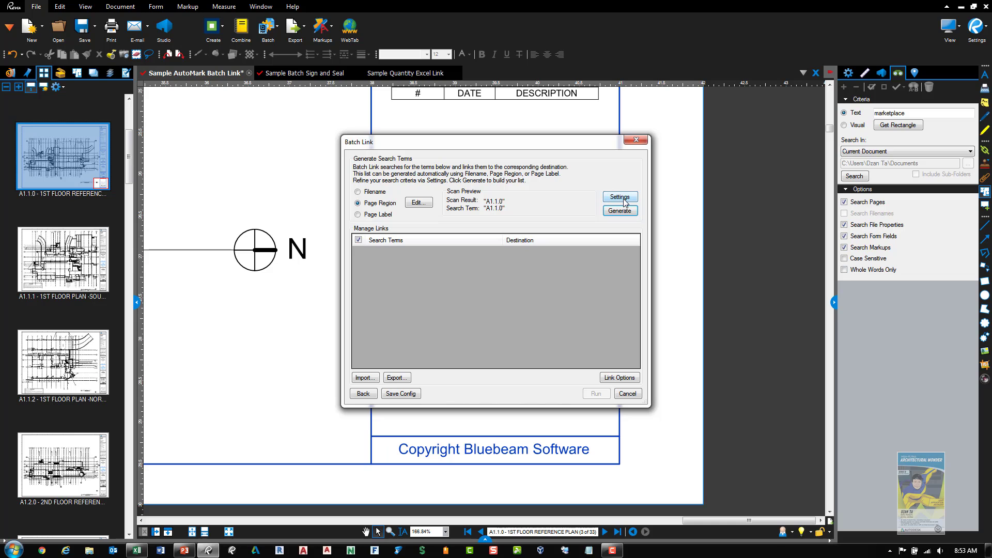
# Step: Generate the search terms with the filter mode kept at No filter, and look through the terms and their destinations
pyautogui.click(620, 197)
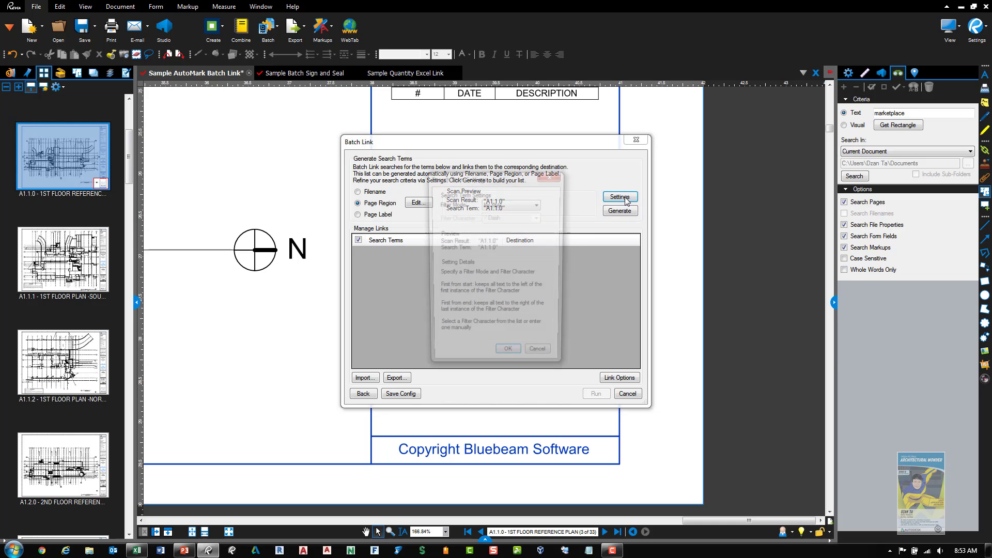
pyautogui.click(504, 206)
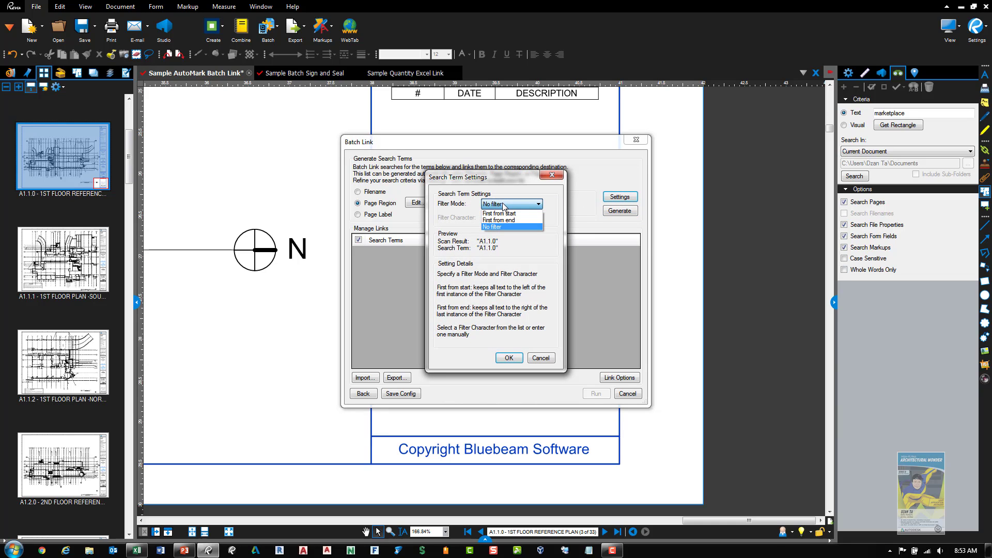
pyautogui.click(504, 205)
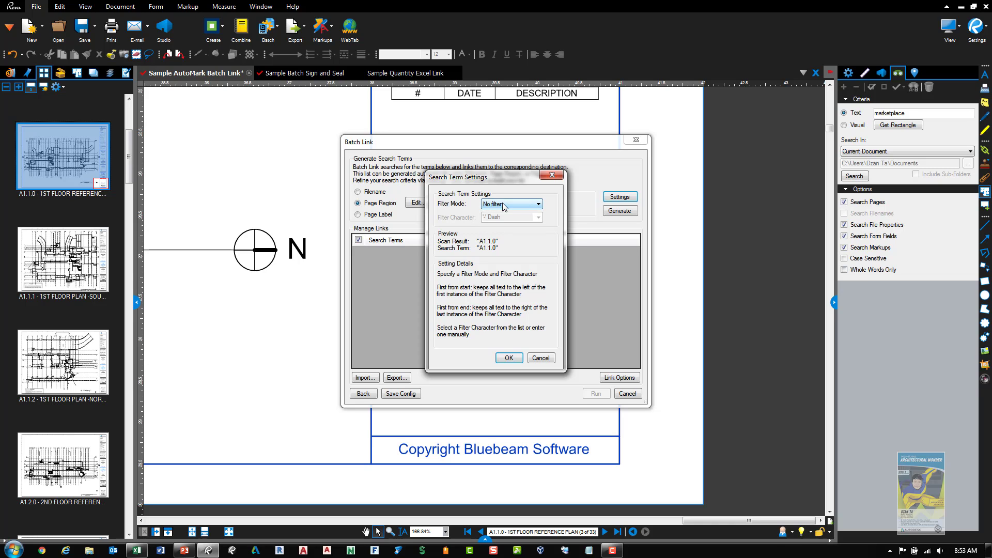
pyautogui.click(509, 358)
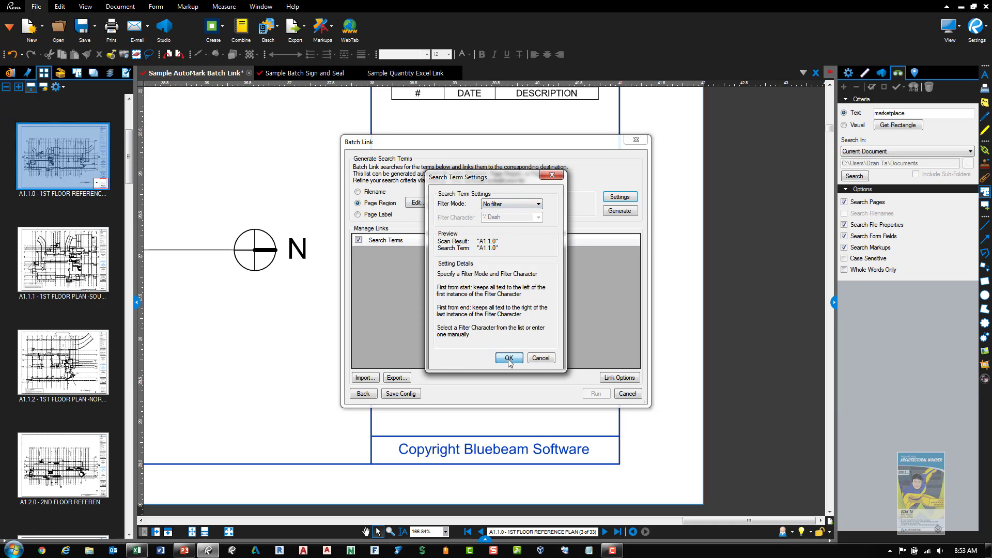
pyautogui.click(612, 215)
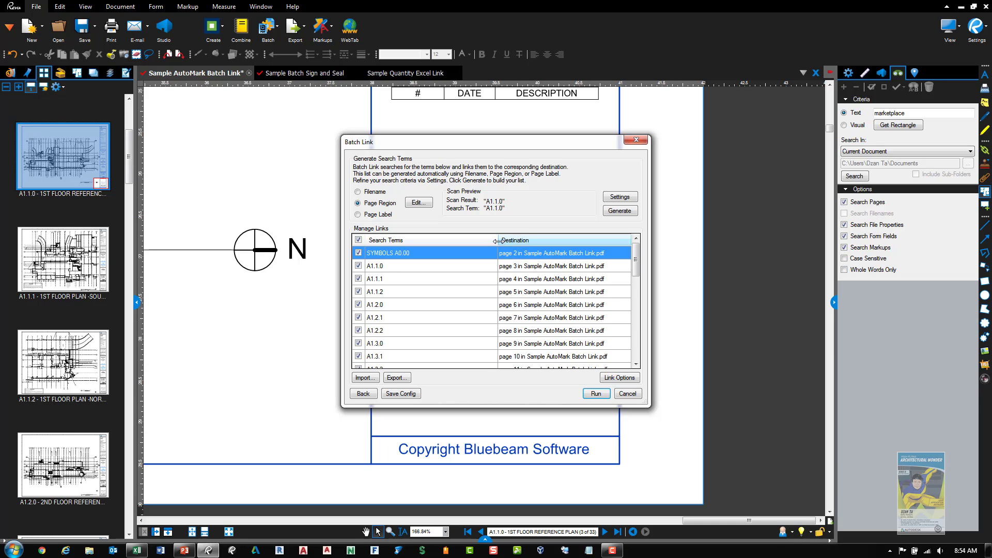
pyautogui.moveTo(498, 241); pyautogui.dragTo(439, 241)
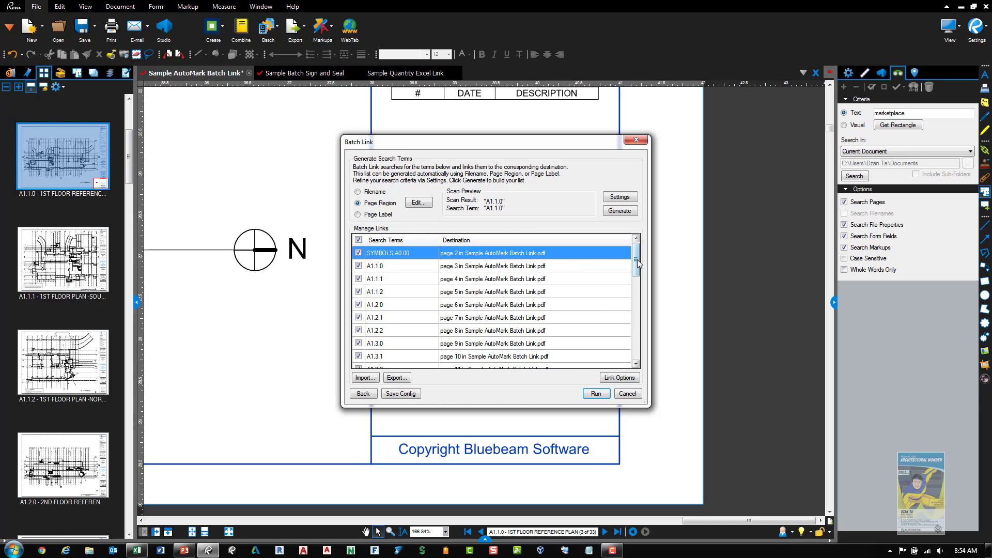
pyautogui.moveTo(639, 264); pyautogui.dragTo(637, 364)
pyautogui.press('Home')
# Step: Keep the link appearance as a green Highlight, then run the batch link and finish it
pyautogui.click(629, 381)
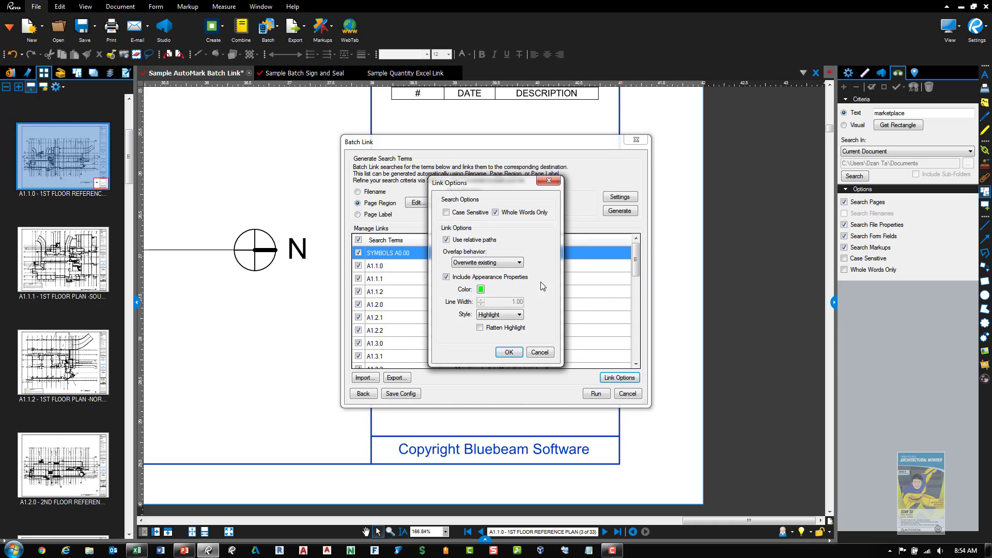
pyautogui.click(481, 288)
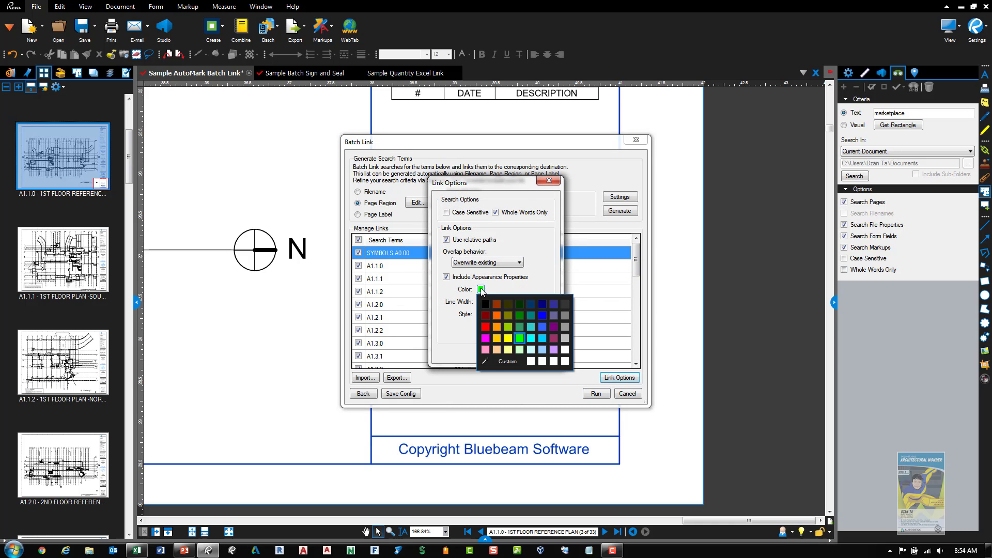
pyautogui.click(512, 292)
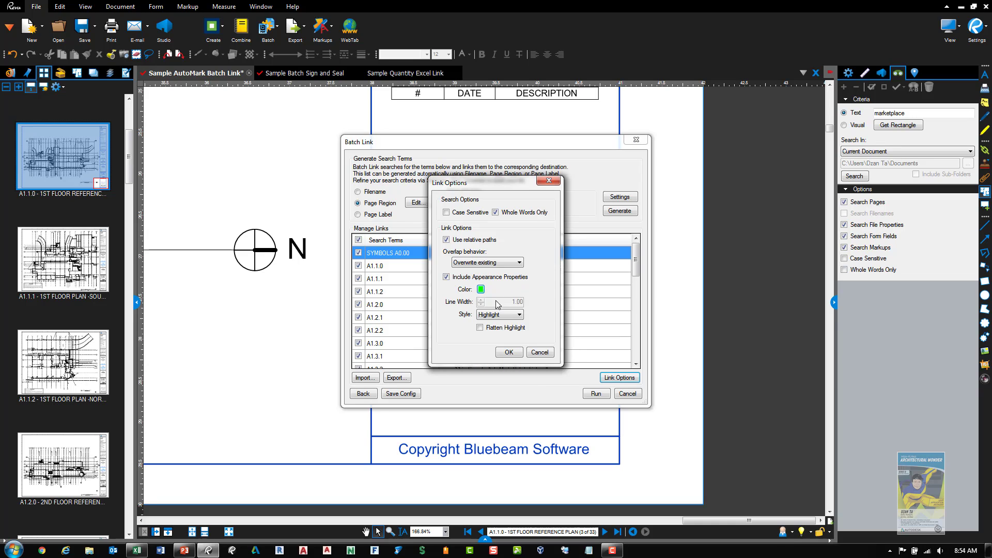
pyautogui.click(497, 315)
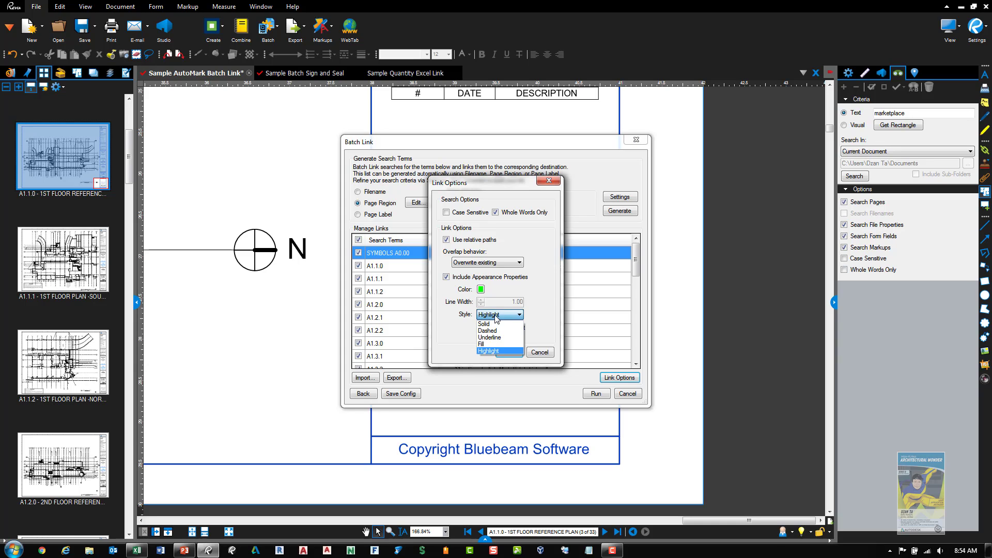
pyautogui.click(516, 351)
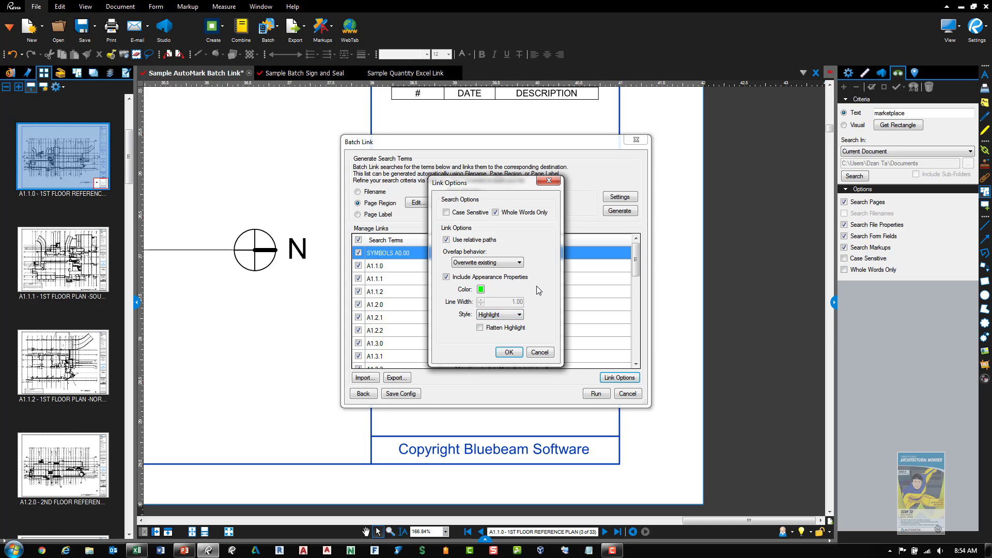
pyautogui.click(509, 354)
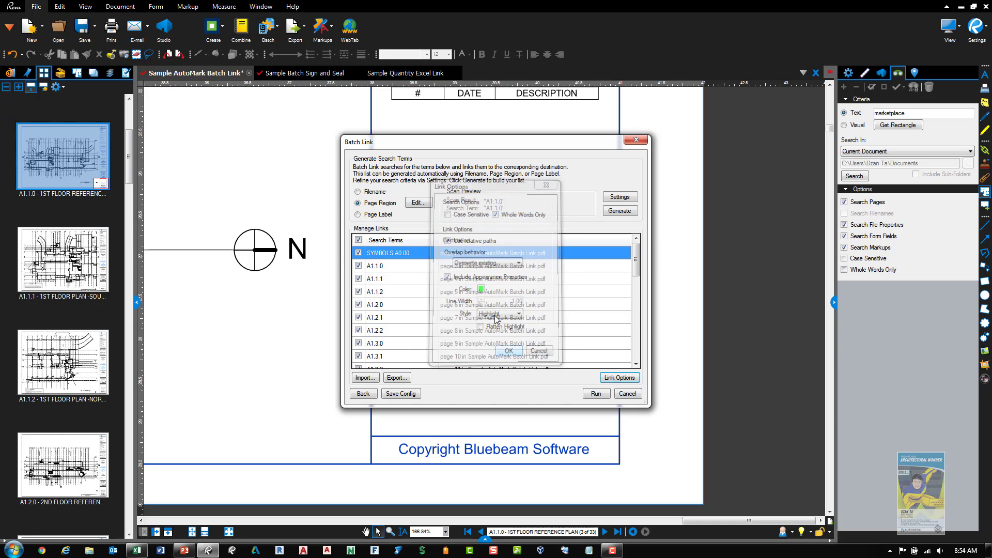
pyautogui.click(596, 394)
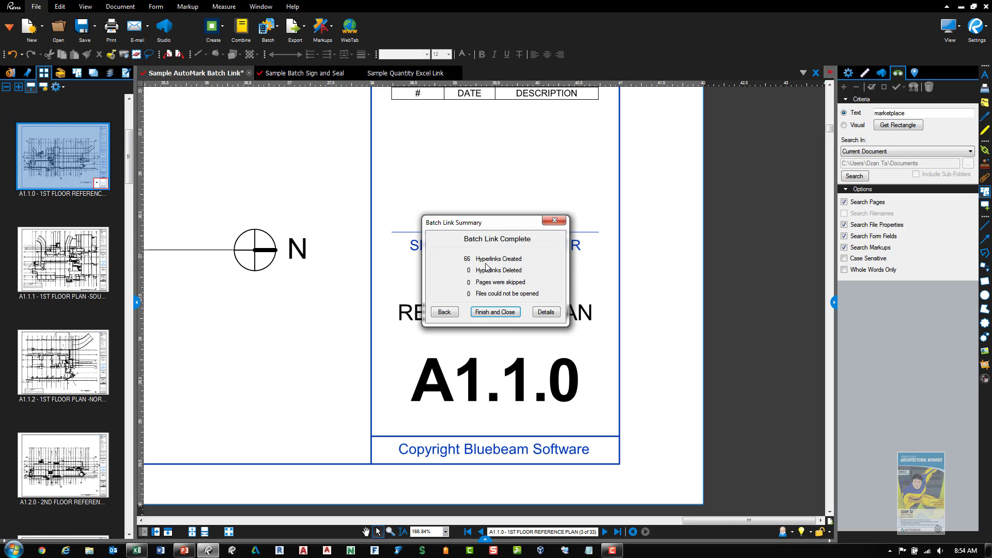
pyautogui.click(496, 313)
# Step: Test the A3.01 section callout link below the floor plan on the 1st Floor Reference Plan
pyautogui.scroll(-3, 500, 325)
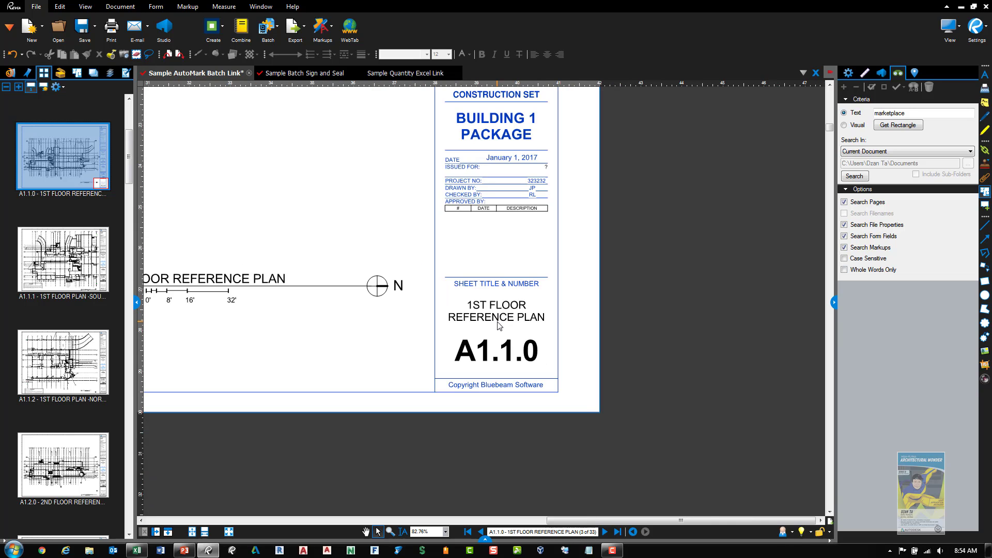
pyautogui.moveTo(500, 324); pyautogui.dragTo(841, 460)
pyautogui.moveTo(447, 297); pyautogui.dragTo(752, 332)
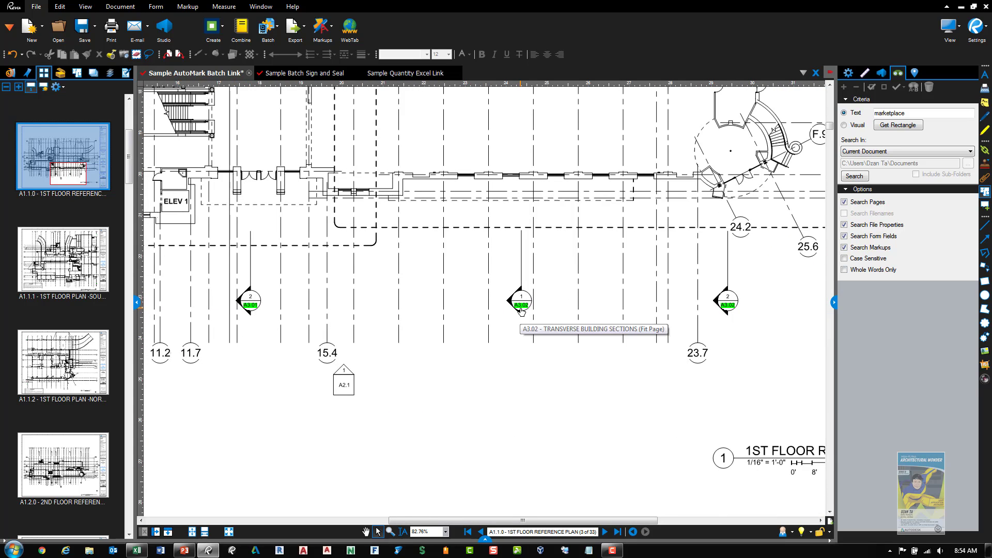
pyautogui.click(251, 306)
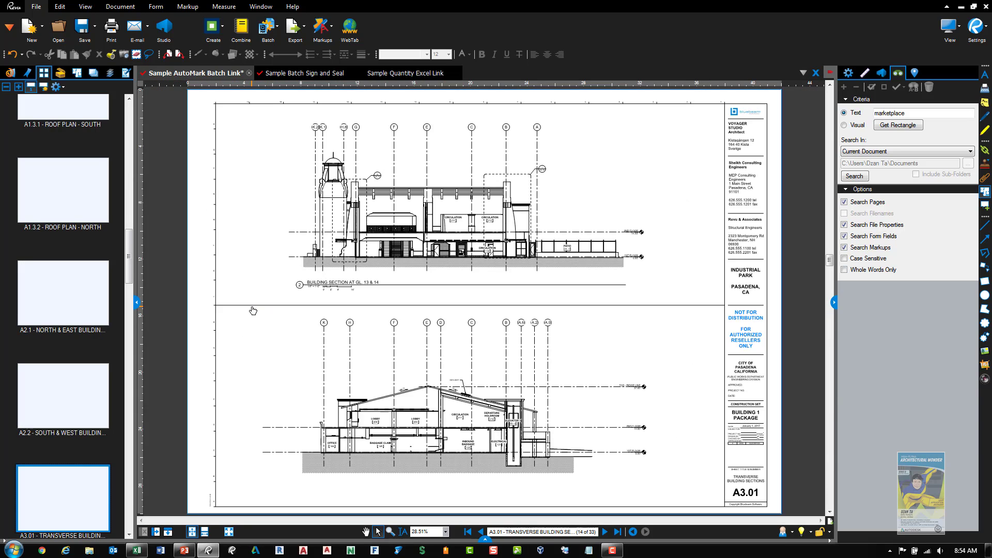
# Step: Open sheet A1.2.1 and test the matchline links to A1.2.2 and back to A1.2.1
pyautogui.scroll(6, 78, 217)
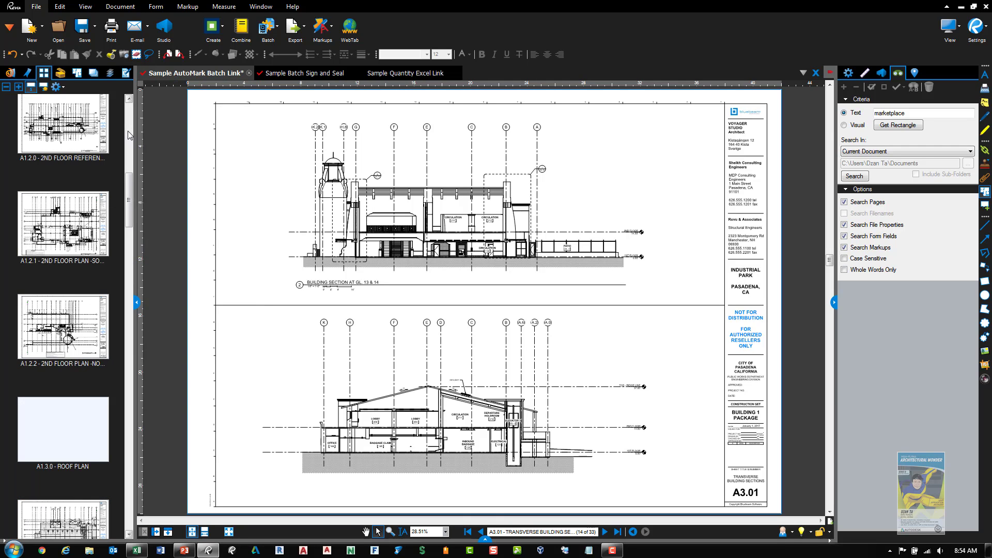
pyautogui.click(80, 222)
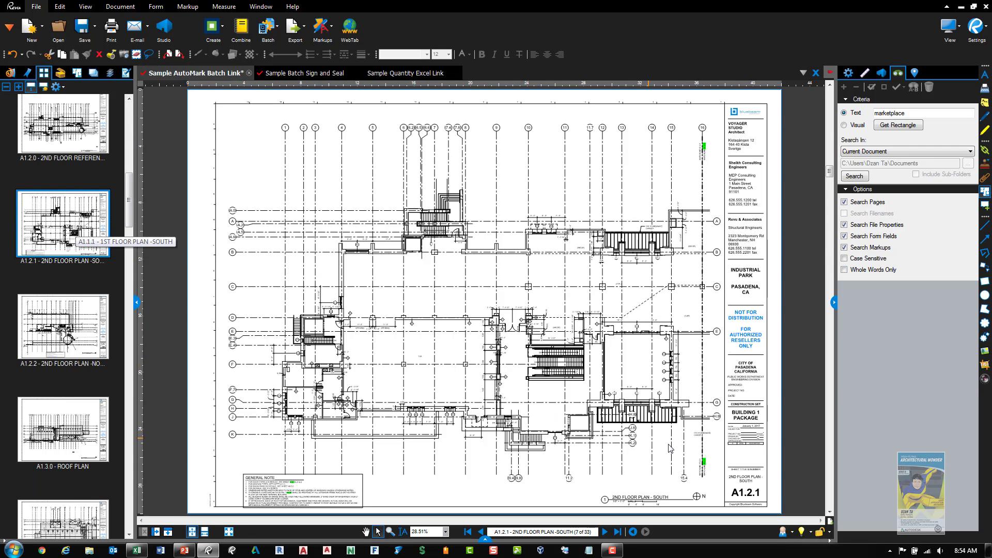
pyautogui.scroll(3, 629, 409)
pyautogui.scroll(8, 629, 409)
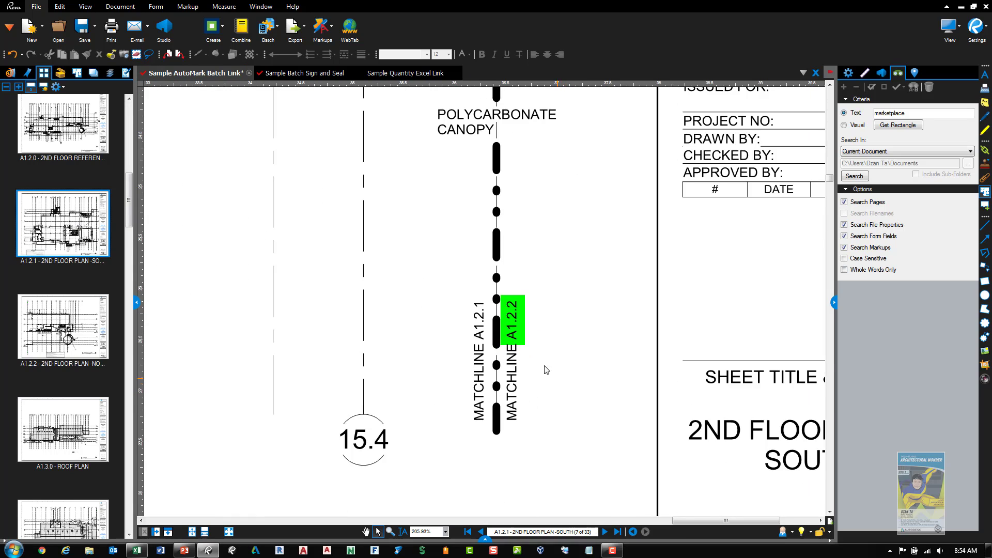
pyautogui.click(515, 319)
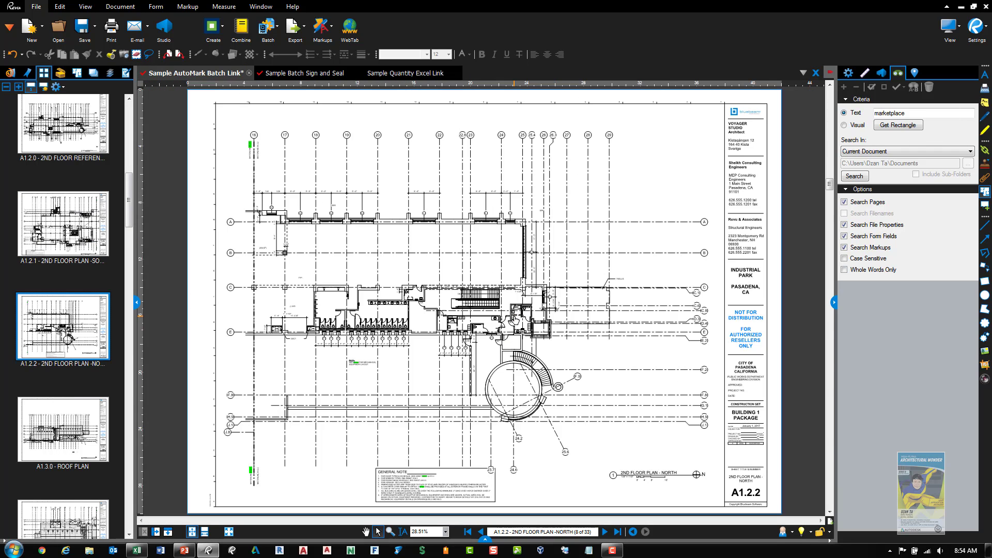
pyautogui.scroll(11, 225, 498)
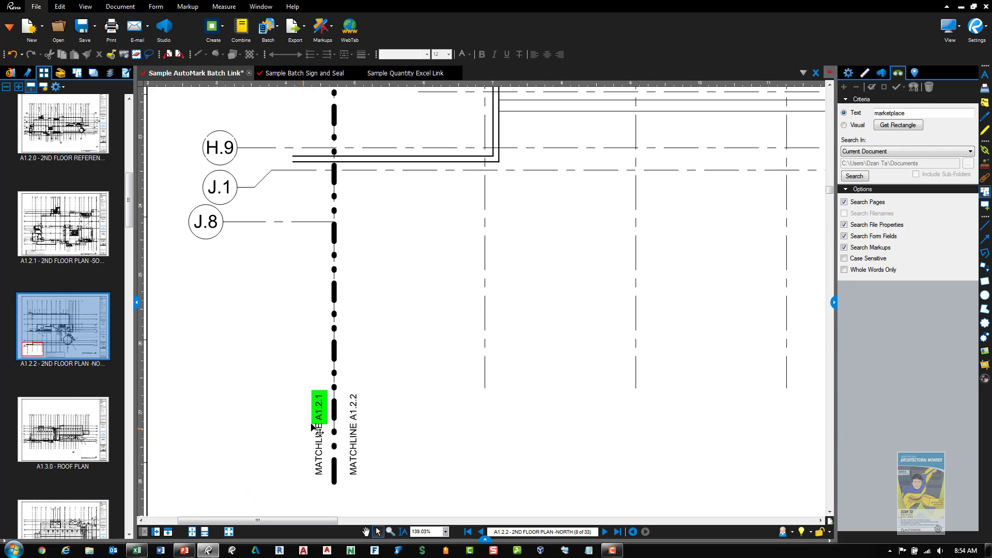
pyautogui.click(316, 420)
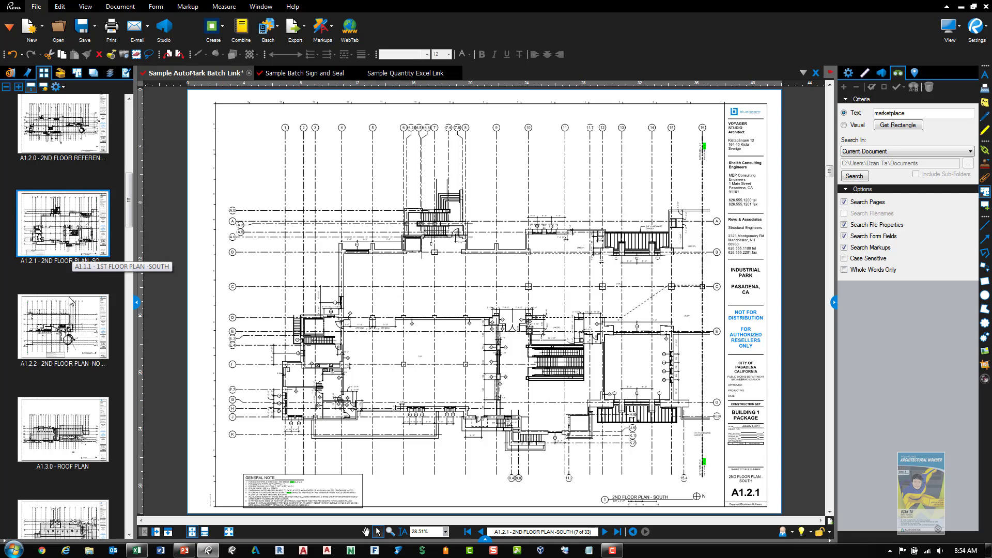
# Step: Browse sheets A1.2.2 and A1.3.0, and examine the linked A1.2.1 callout on the 2nd Floor Reference Plan
pyautogui.click(65, 339)
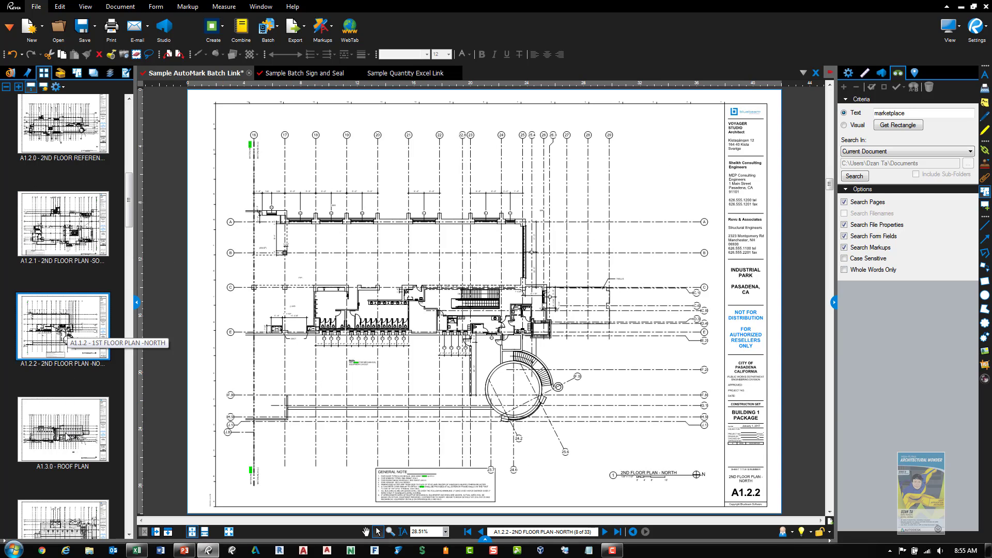
pyautogui.click(68, 438)
pyautogui.click(90, 110)
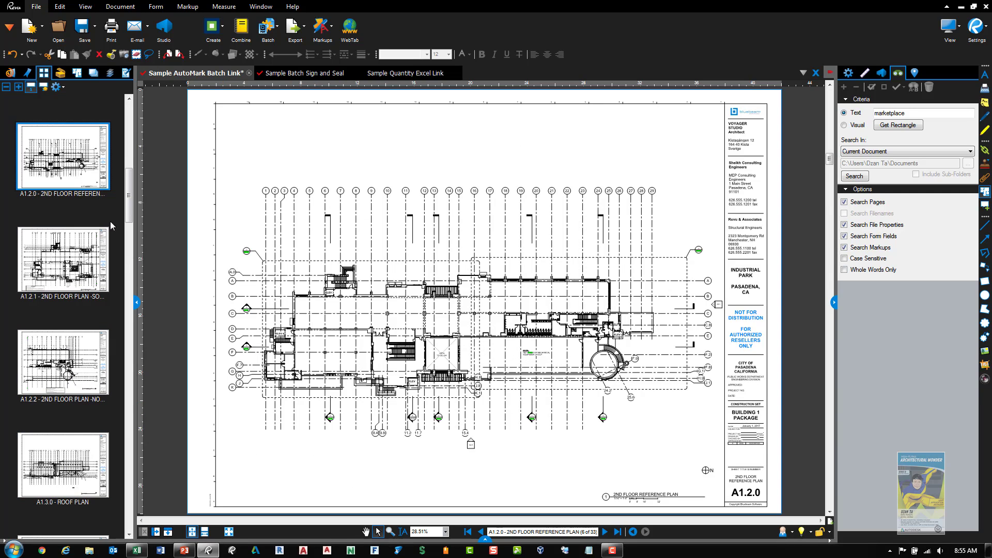
pyautogui.scroll(5, 249, 251)
pyautogui.scroll(3, 250, 250)
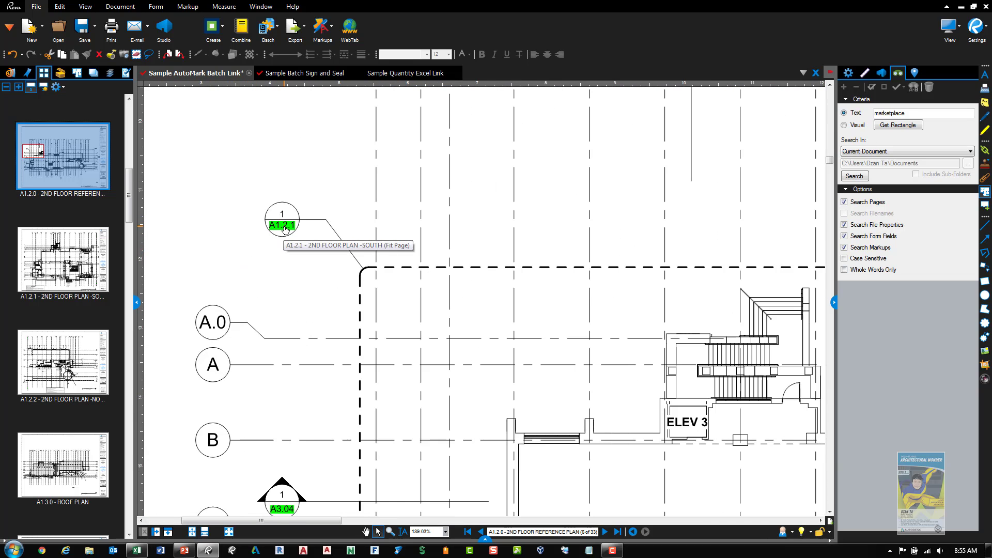
# Step: Test the A1.2.1 callout link on the 2nd Floor Reference Plan and close the linked drawing set
pyautogui.click(285, 229)
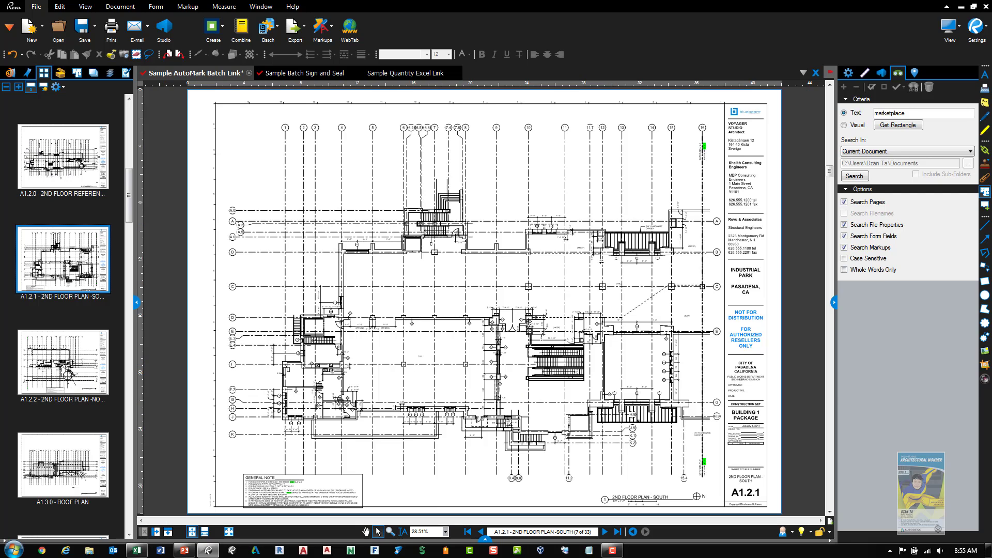
pyautogui.hotkey('ctrl', 'w')
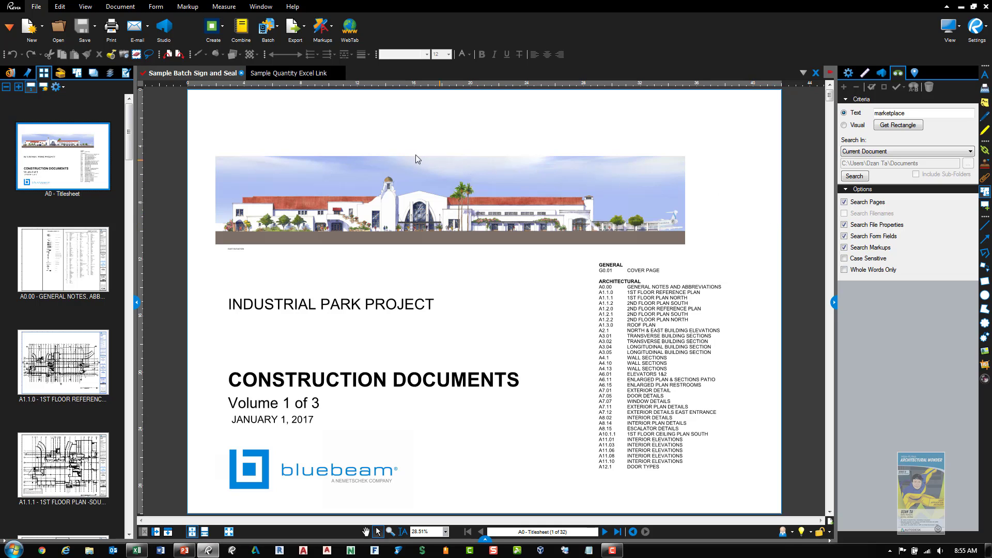
# Step: Browse sheets A0.00, A1.1.0 and A1.1.1 of Sample Batch Sign and Seal, returning to the A0 title sheet
pyautogui.click(88, 257)
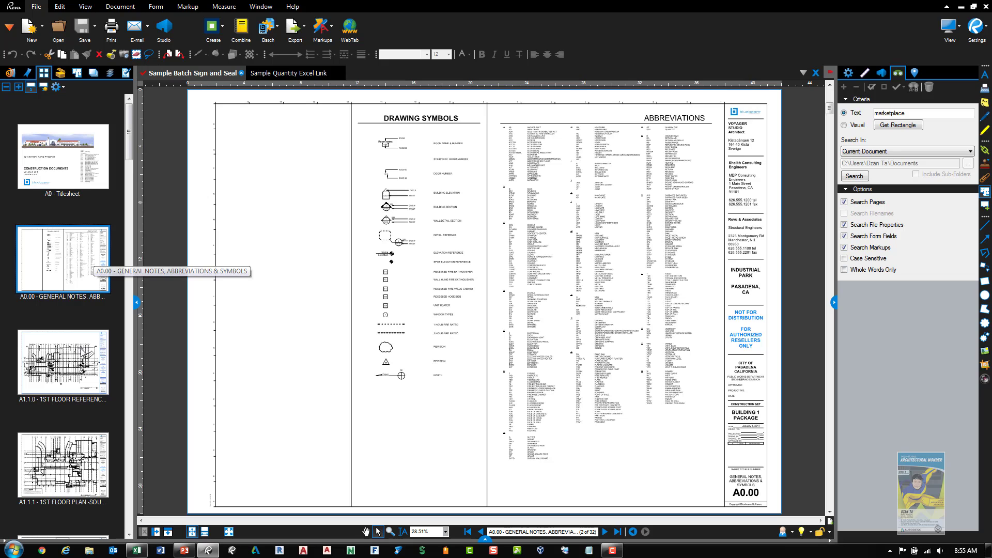
pyautogui.click(83, 352)
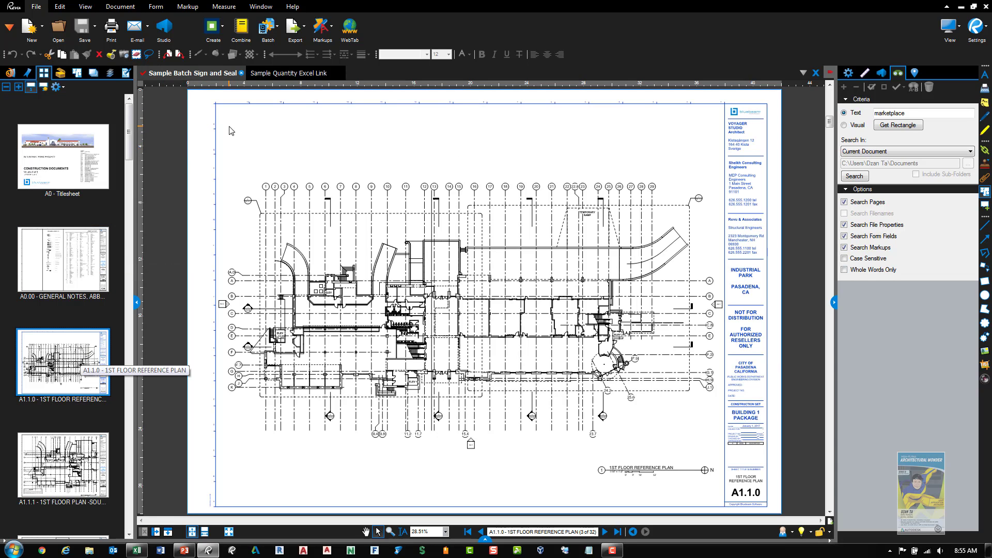
pyautogui.click(75, 442)
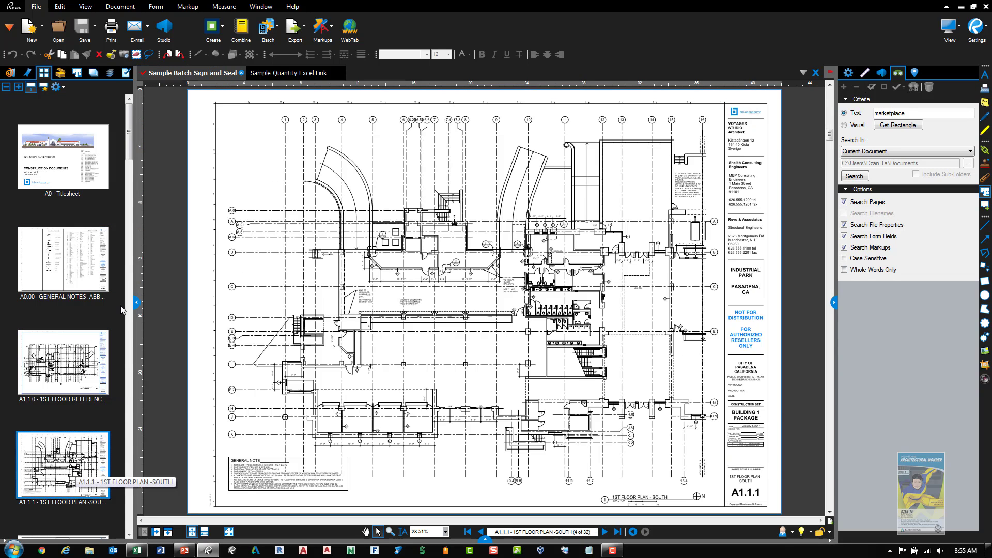
pyautogui.click(75, 141)
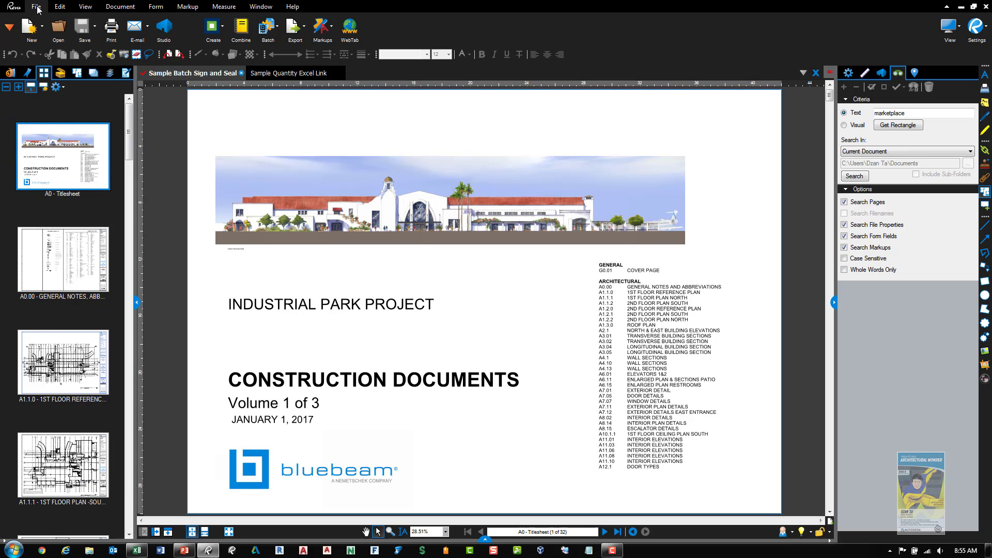
# Step: Start a batch Sign & Seal with the open files and remove Sample Quantity Excel Link.pdf from the file list
pyautogui.click(279, 26)
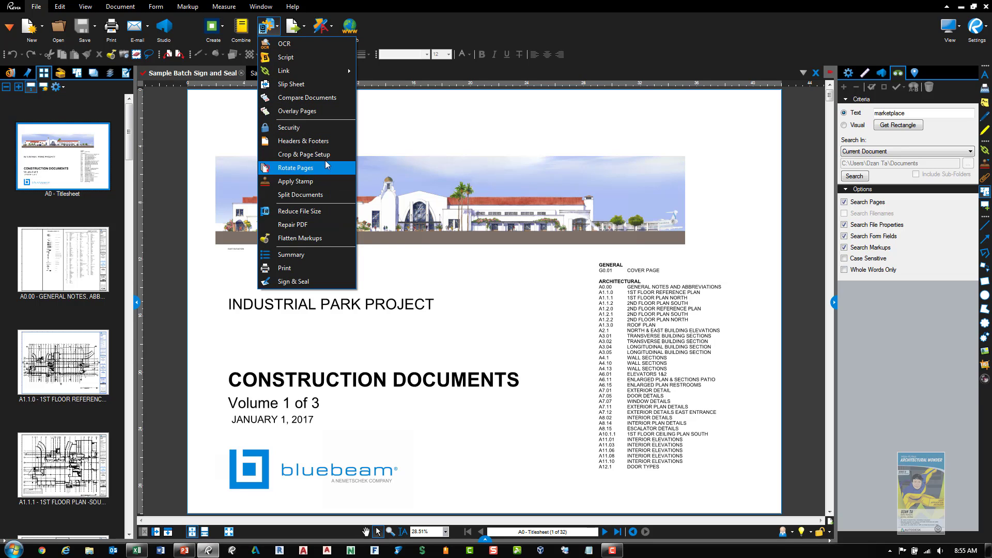
pyautogui.moveTo(313, 87)
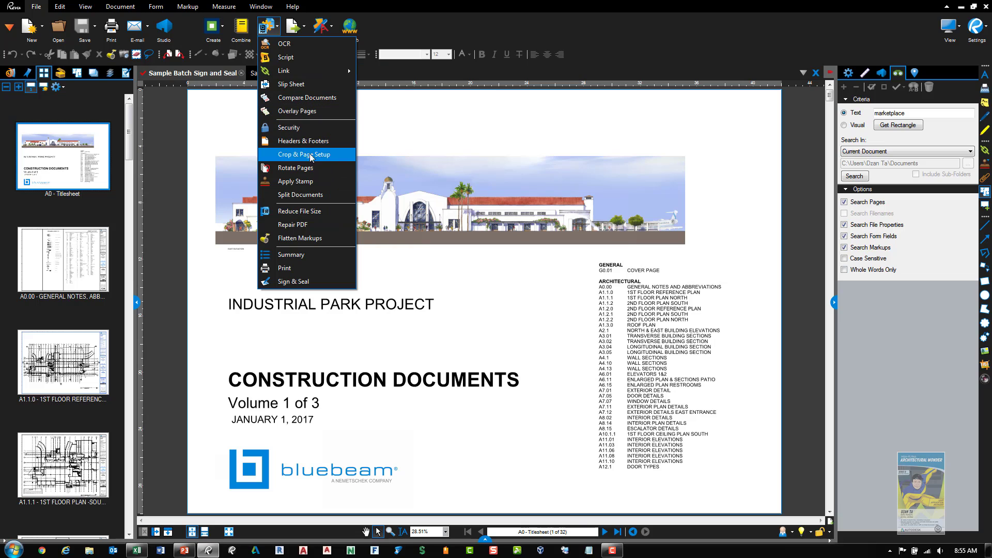
pyautogui.click(305, 282)
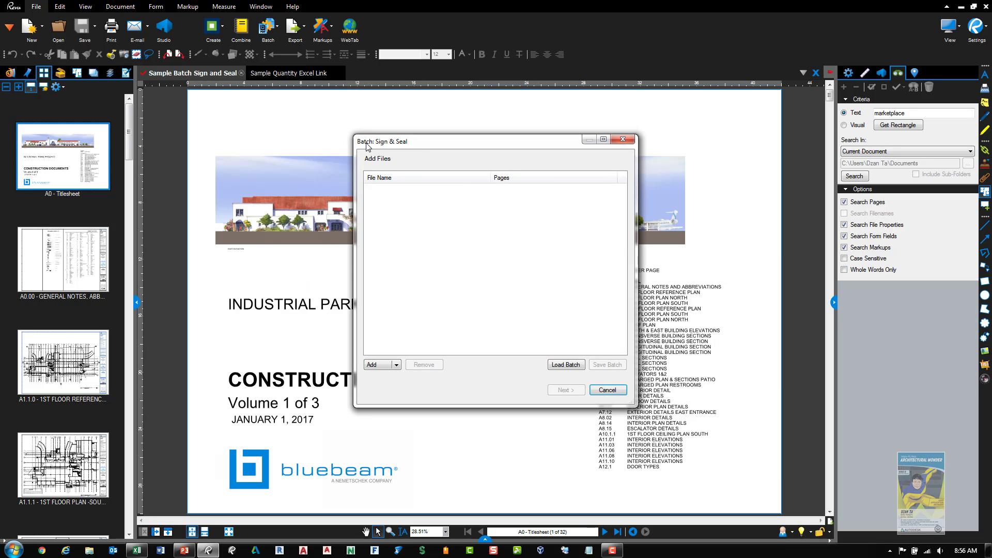
pyautogui.click(396, 366)
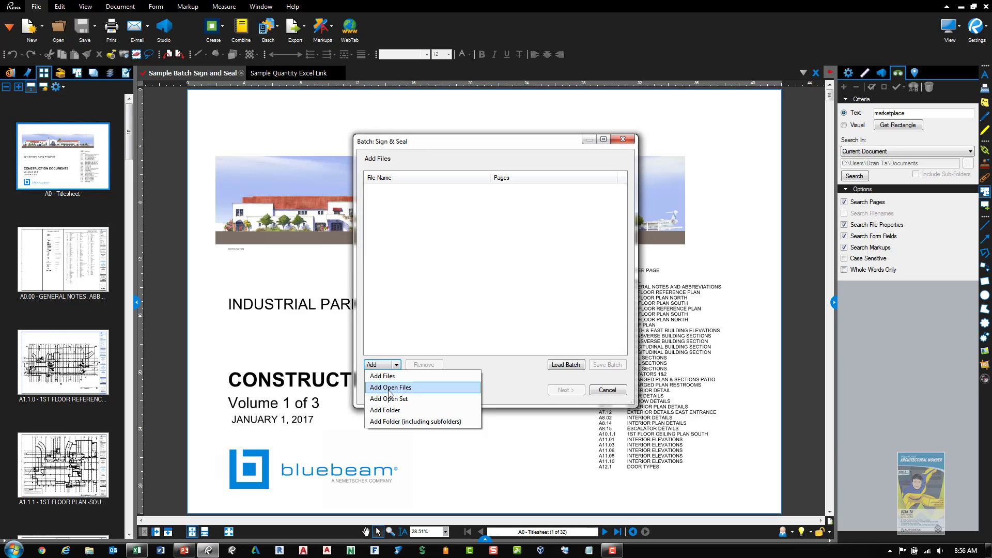
pyautogui.click(390, 389)
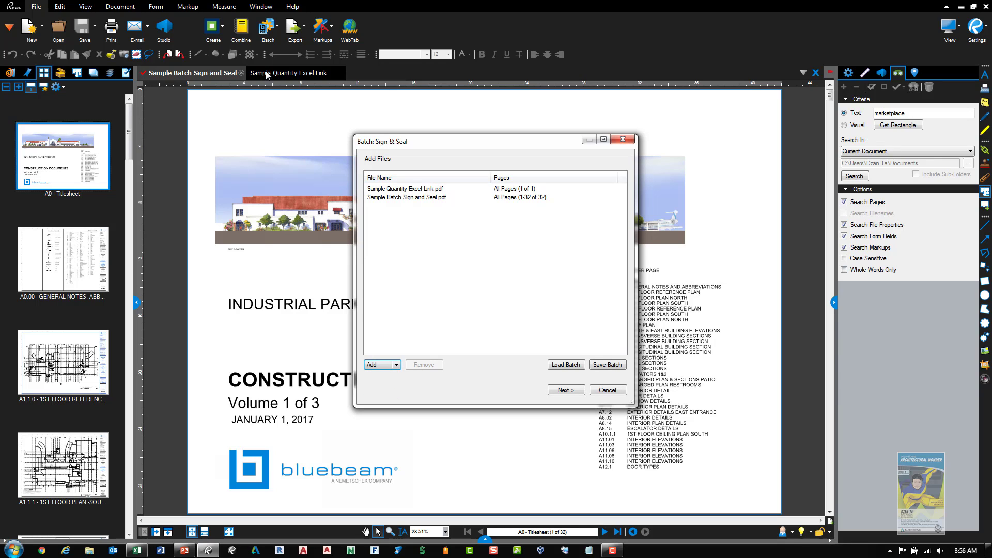
pyautogui.click(420, 190)
pyautogui.click(425, 366)
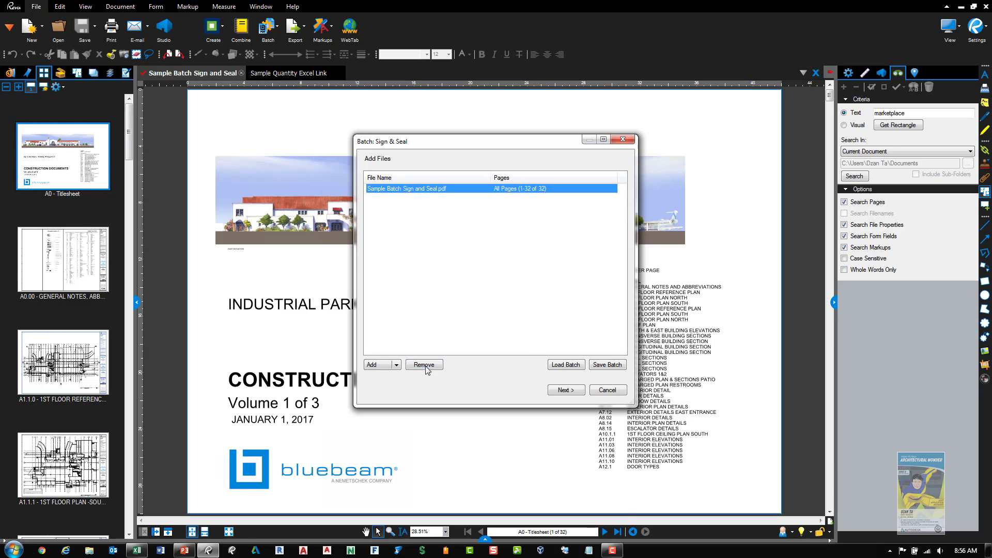
pyautogui.click(582, 302)
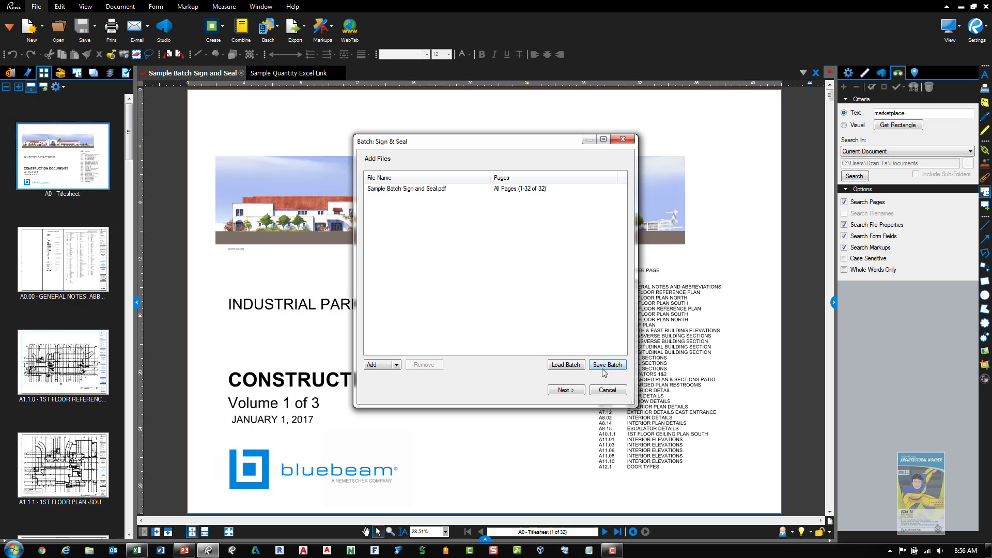
# Step: Continue to the signature settings, keep the Digital Signature type, and log in with the digital ID's password
pyautogui.click(566, 389)
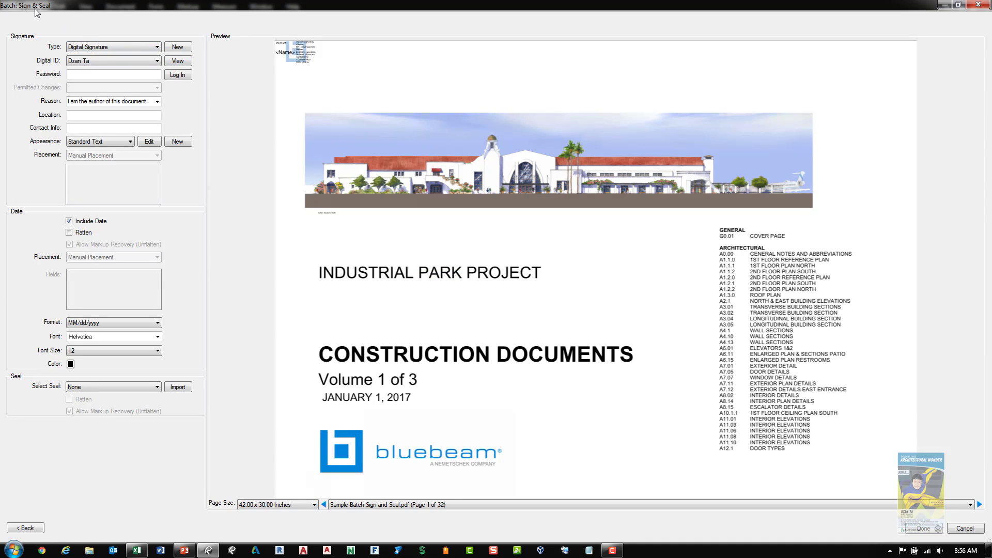
pyautogui.click(101, 46)
pyautogui.click(101, 46)
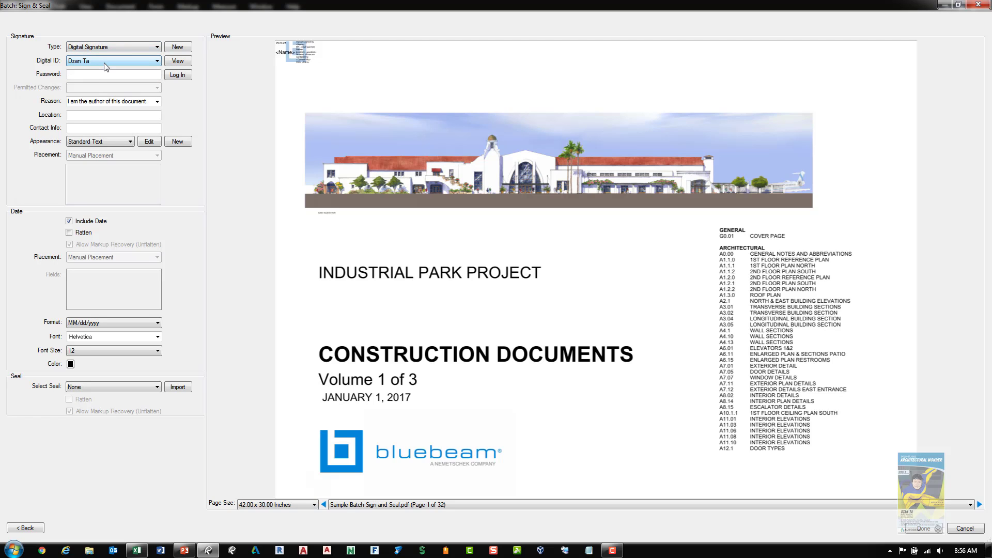
pyautogui.click(108, 75)
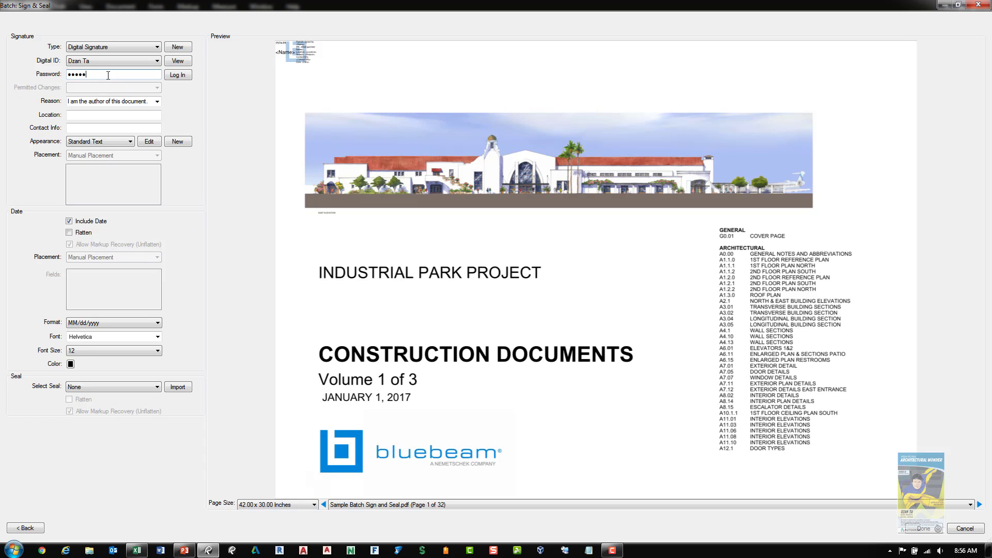
pyautogui.press('Return')
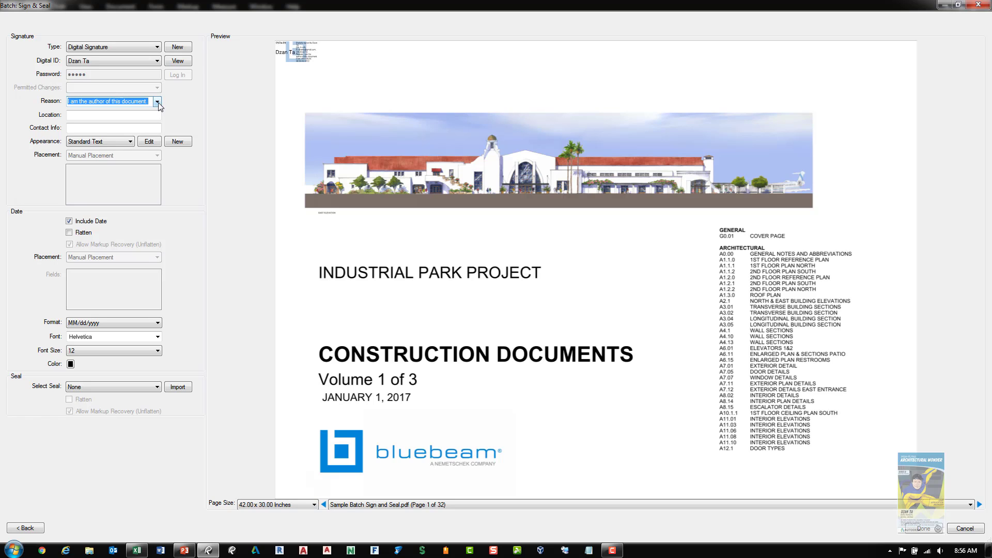
# Step: Retitle the Standard Text signature appearance with the signer's name followed by "Digital Signature" and keep it selected
pyautogui.click(120, 141)
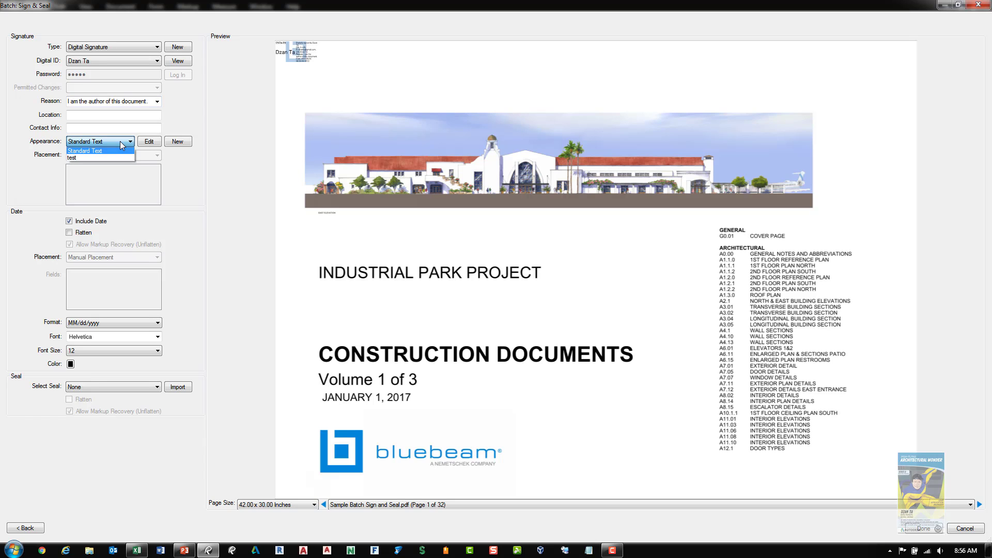
pyautogui.click(149, 143)
pyautogui.click(150, 143)
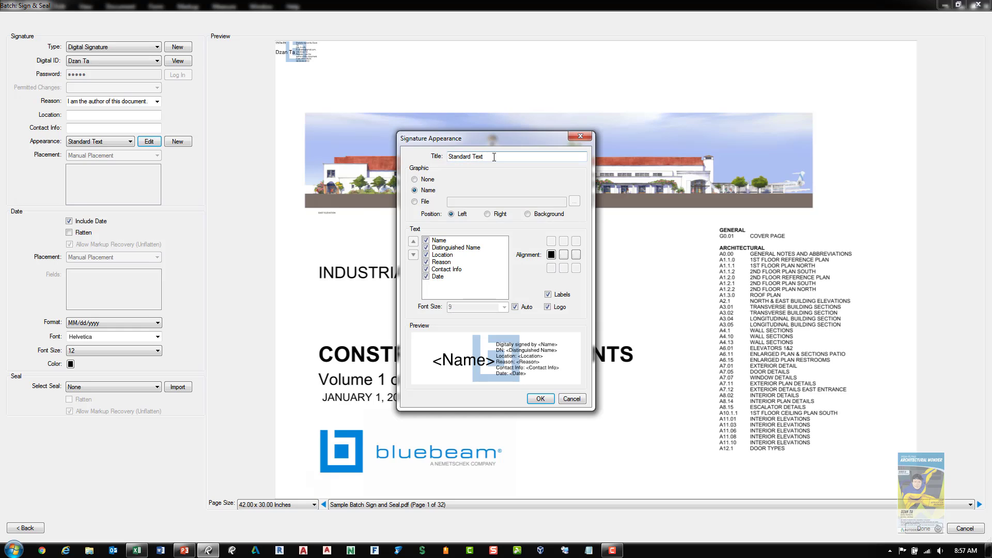
pyautogui.moveTo(495, 157); pyautogui.dragTo(448, 157)
pyautogui.write('Dzan Ta Digital Signature')
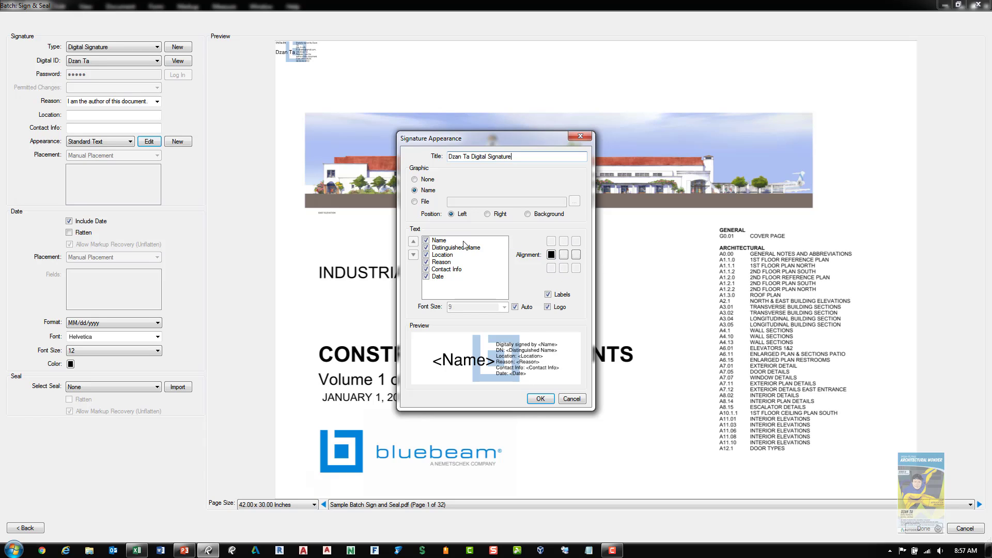
pyautogui.click(540, 399)
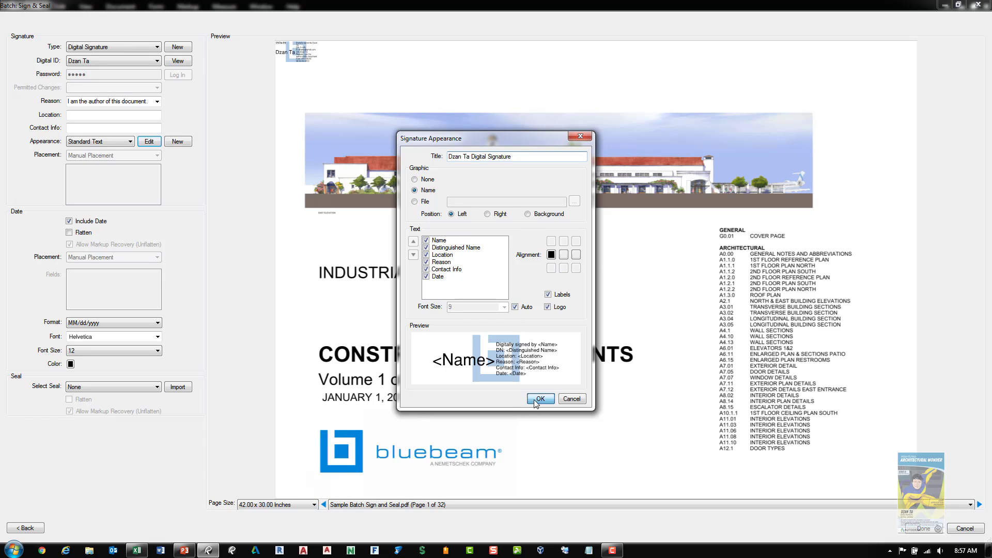
pyautogui.click(104, 144)
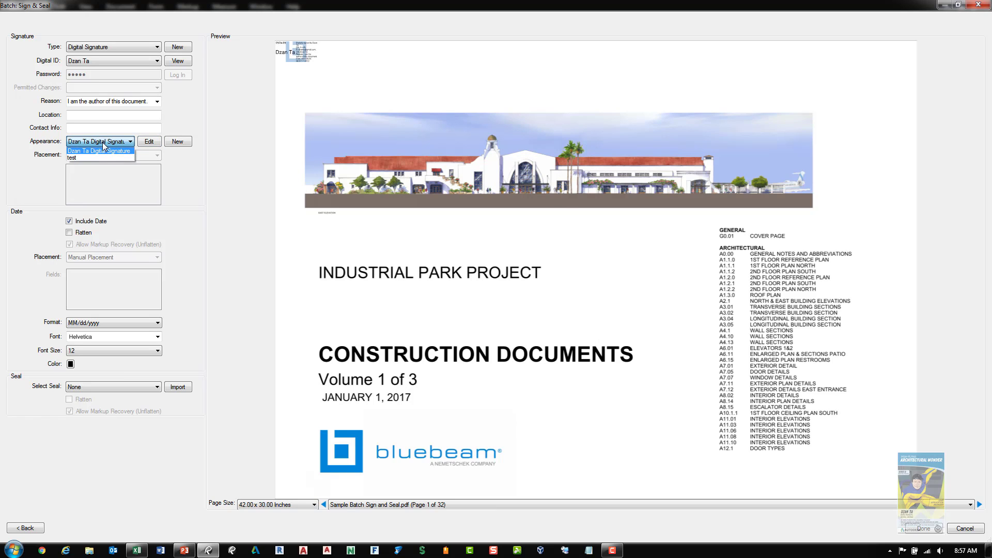
pyautogui.click(103, 142)
# Step: Move the digital signature to the upper-right corner of the title sheet preview
pyautogui.moveTo(298, 62)
pyautogui.mouseDown()
pyautogui.moveTo(396, 84)
pyautogui.moveTo(724, 123)
pyautogui.moveTo(897, 78)
pyautogui.moveTo(905, 60)
pyautogui.mouseUp()
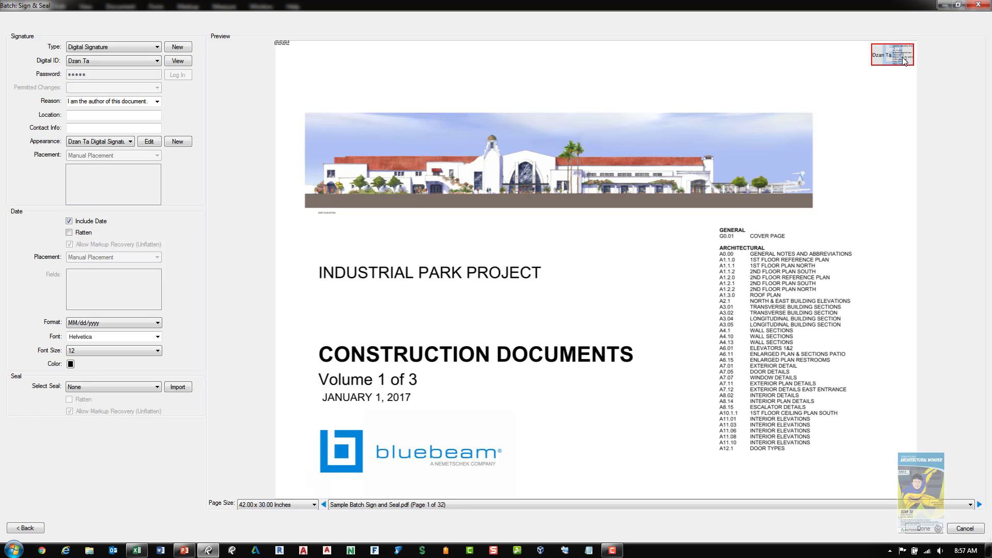
pyautogui.moveTo(905, 60); pyautogui.dragTo(905, 61)
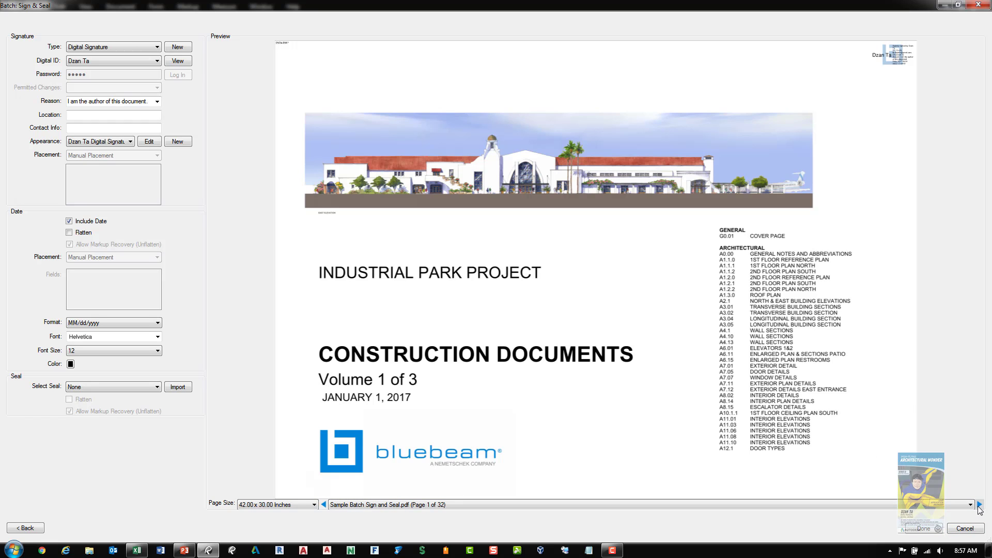
# Step: Preview sheets A6.01 and A9.1.0, move the signature into the title block just above the sheet title, and run the batch signing
pyautogui.click(970, 505)
pyautogui.click(507, 308)
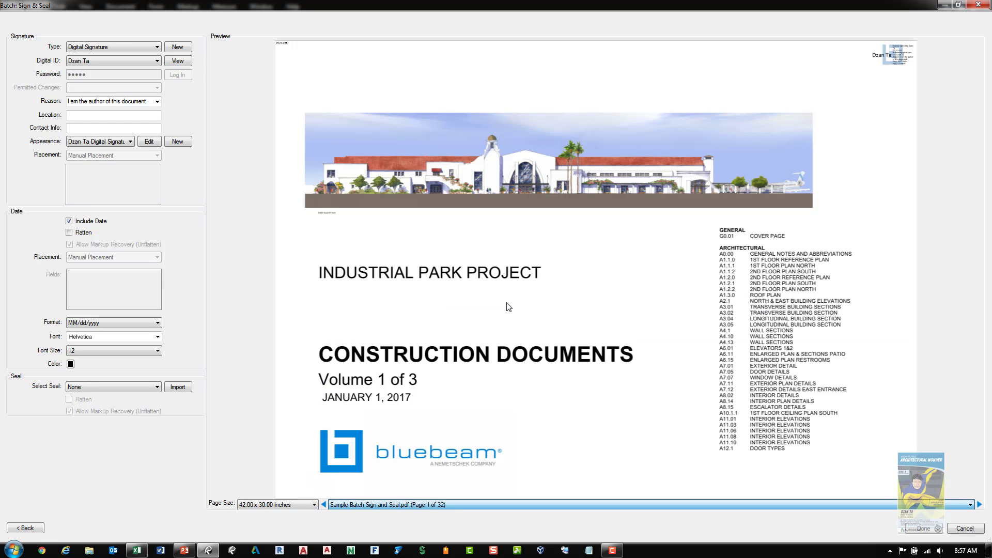
pyautogui.click(761, 503)
pyautogui.click(594, 415)
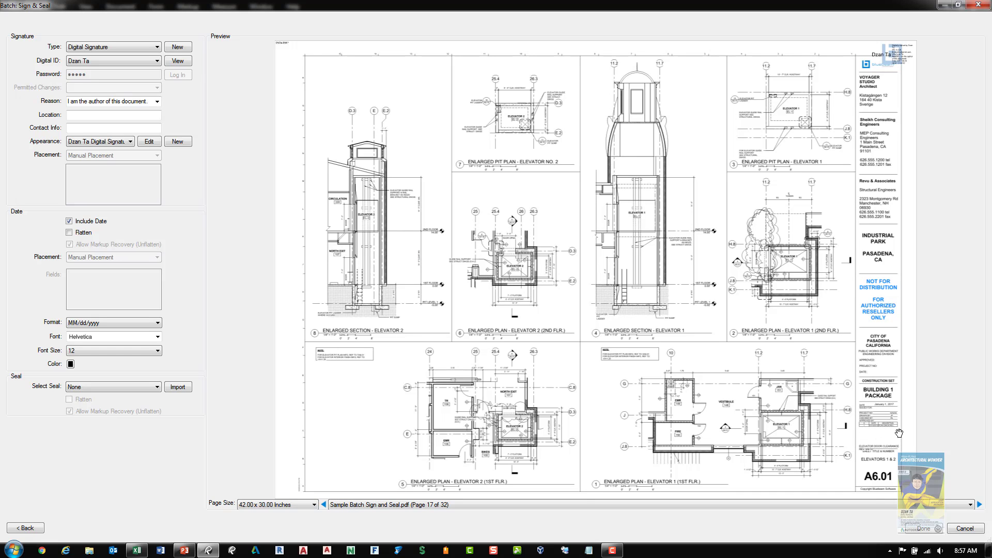
pyautogui.click(878, 507)
pyautogui.click(794, 462)
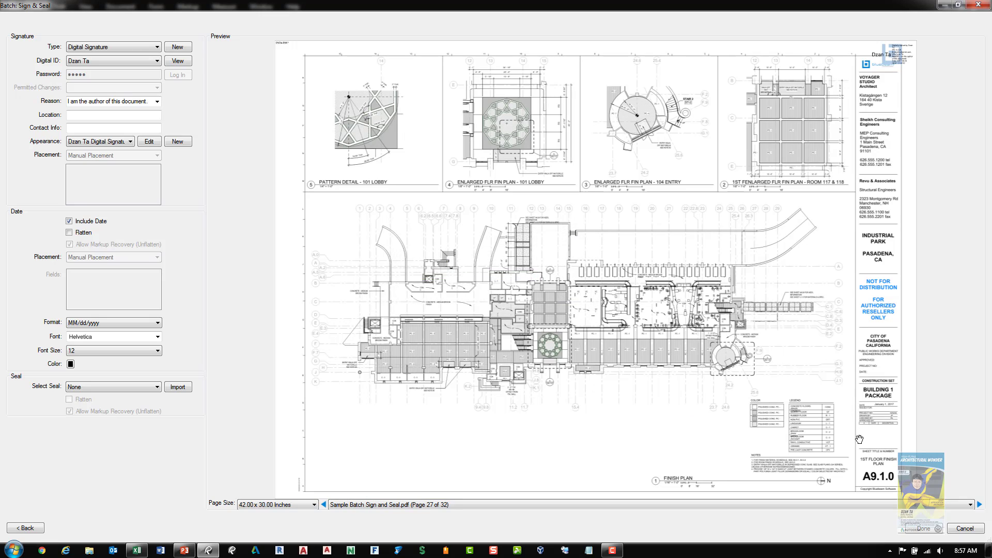
pyautogui.click(904, 61)
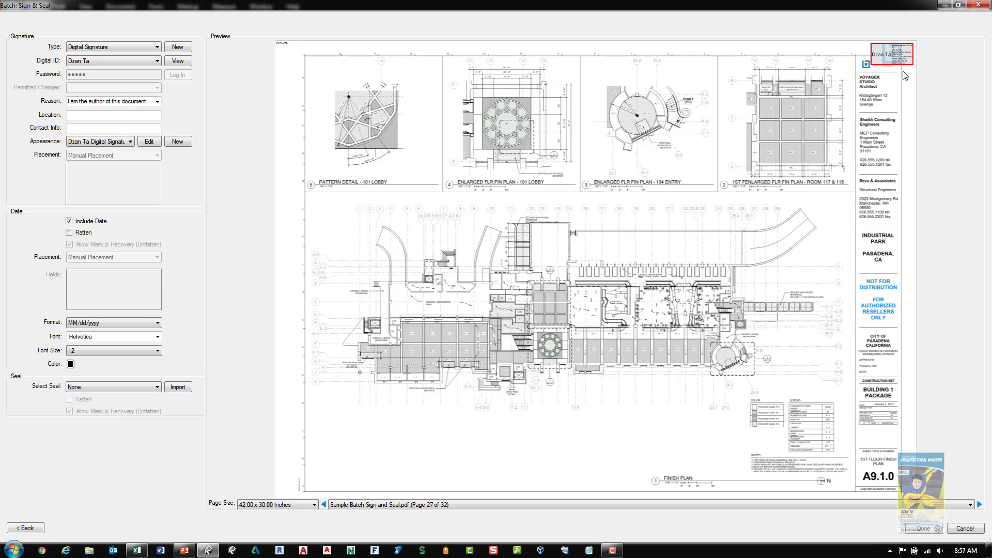
pyautogui.moveTo(904, 76)
pyautogui.mouseDown()
pyautogui.moveTo(902, 383)
pyautogui.moveTo(890, 448)
pyautogui.mouseUp()
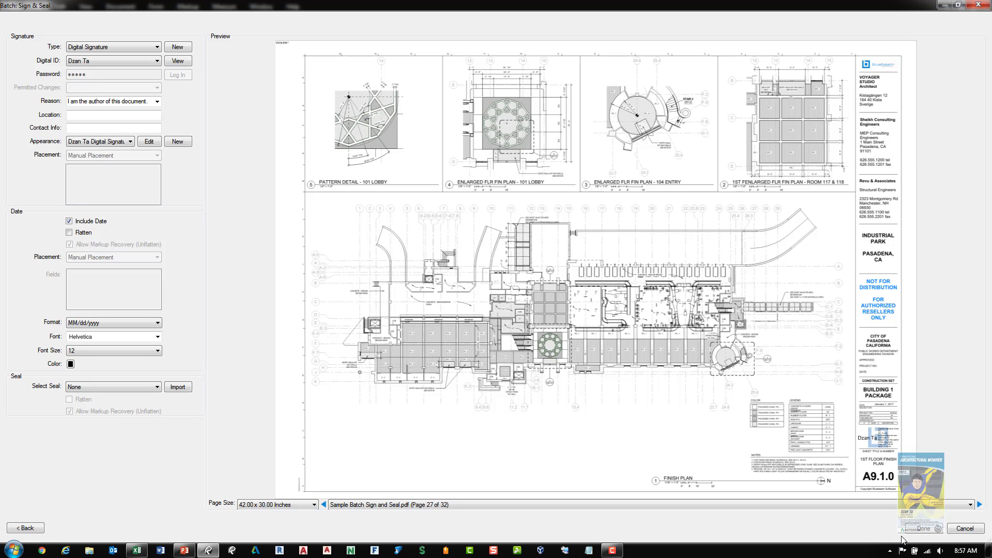
pyautogui.click(923, 528)
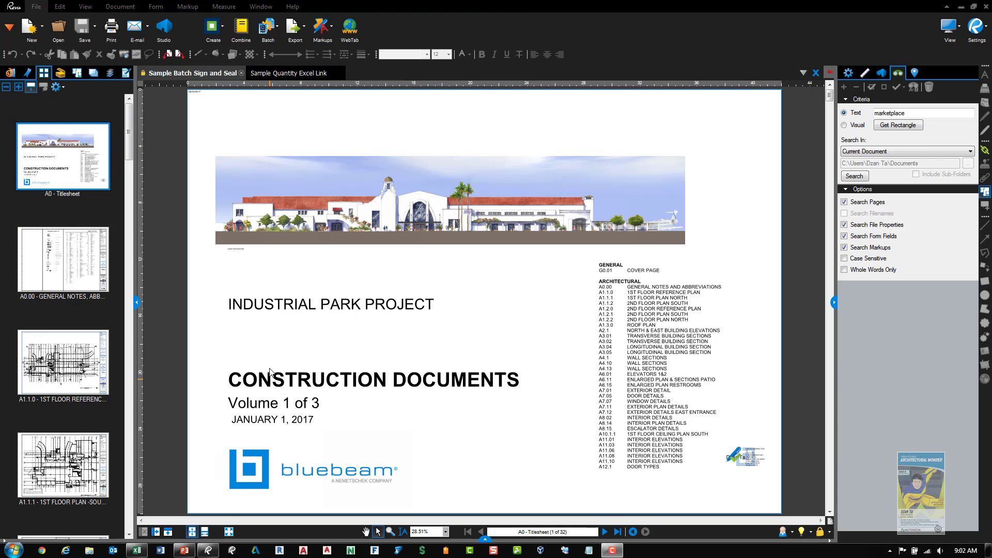
# Step: Examine the digital signature in the title blocks of sheets A0.00, A1.1.0 and A1.1.1
pyautogui.click(81, 270)
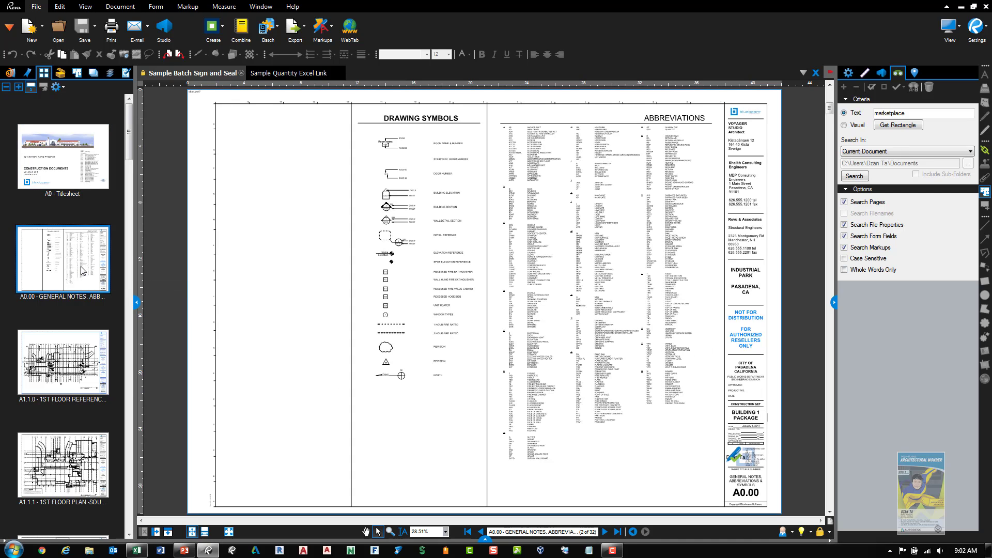
pyautogui.scroll(3, 762, 463)
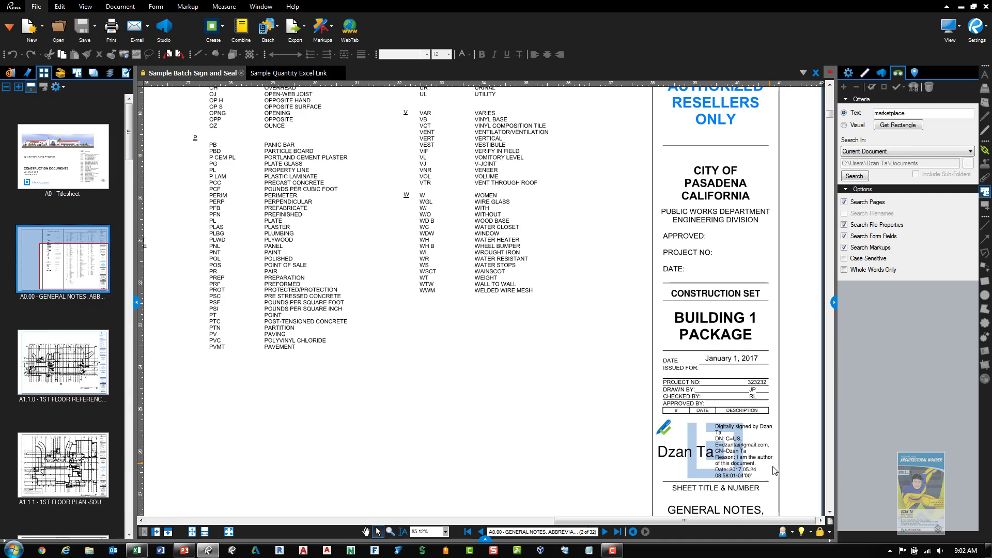
pyautogui.scroll(3, 774, 470)
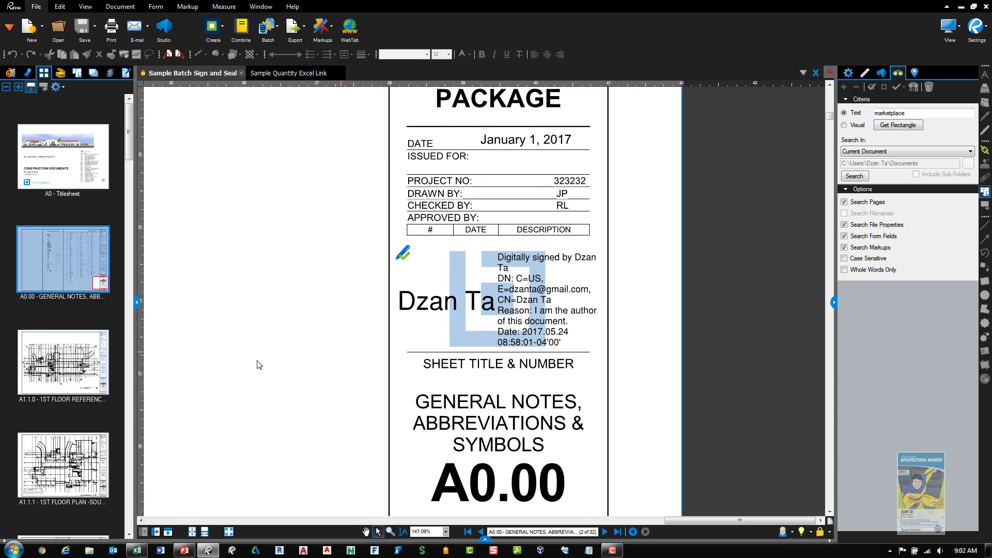
pyautogui.click(93, 385)
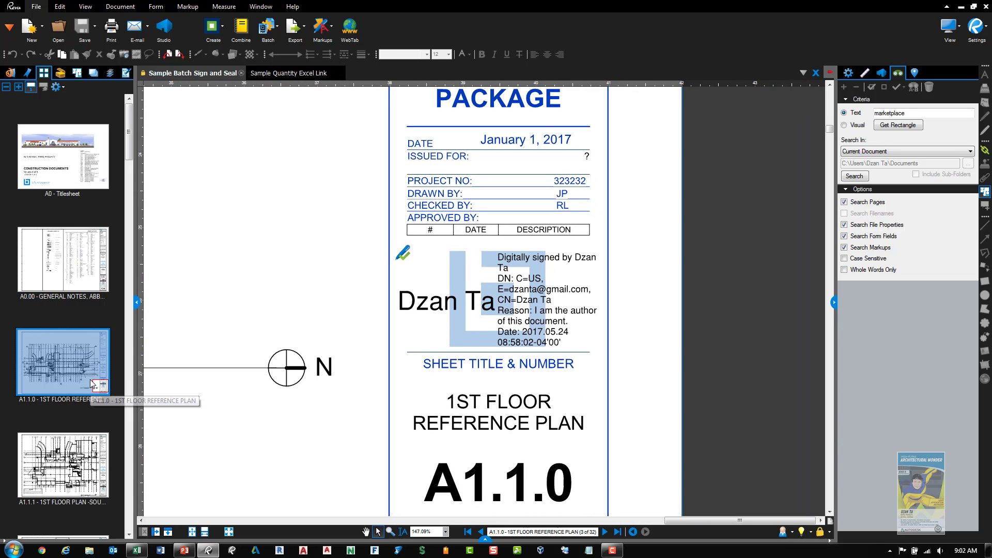
pyautogui.click(97, 468)
pyautogui.scroll(-3, 97, 455)
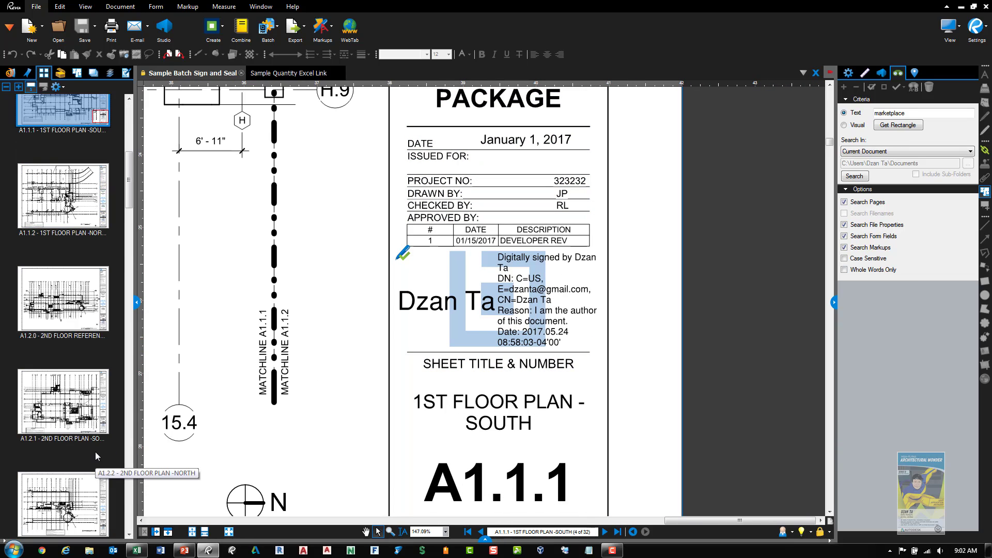
# Step: Check the digital signature in the title block of sheet A1.2.2 and browse on through the roof plan sheets
pyautogui.click(98, 407)
pyautogui.click(90, 503)
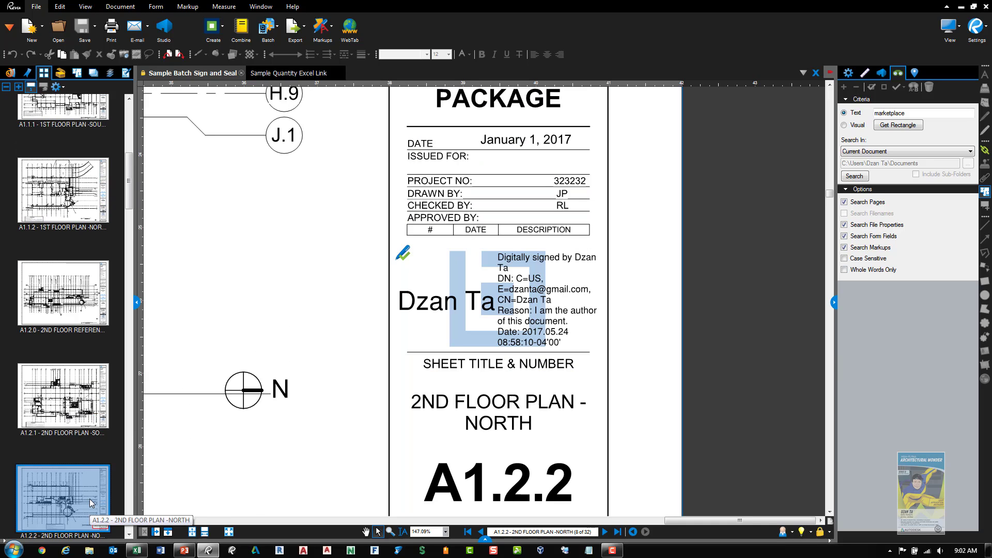
pyautogui.scroll(-5, 92, 475)
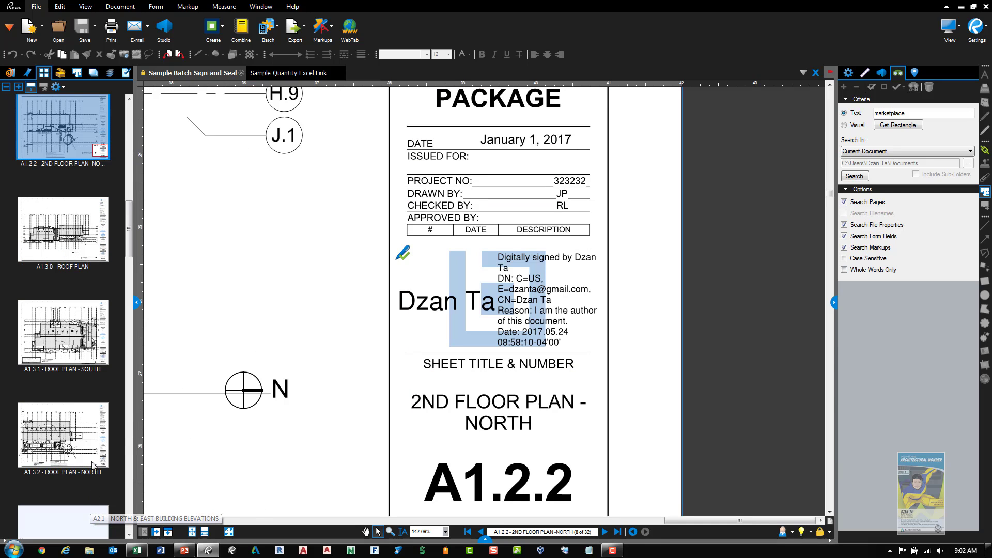
pyautogui.click(93, 449)
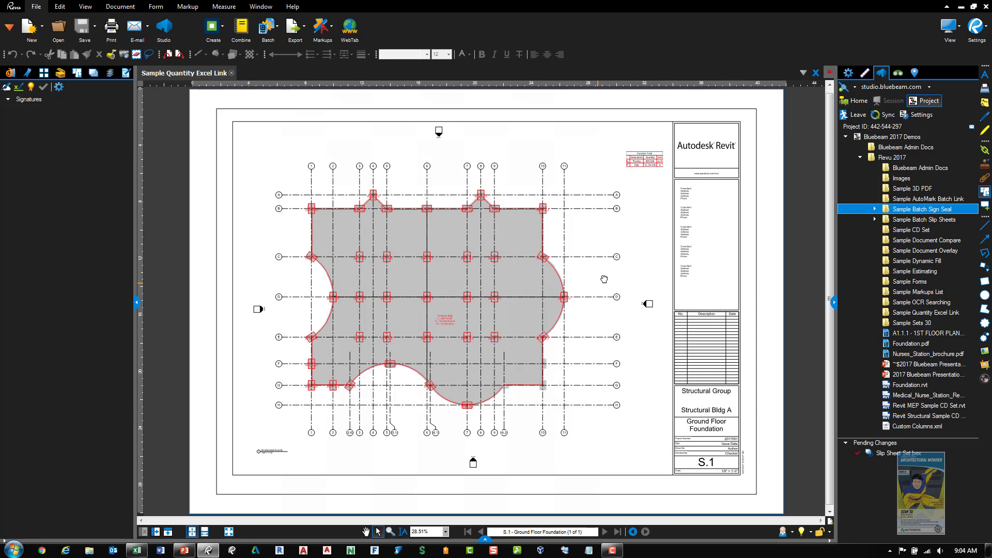
# Step: Select the Footing volume measurement at grid line 7 on the foundation plan's lower arc and examine its properties
pyautogui.scroll(-1, 579, 285)
pyautogui.scroll(1, 588, 310)
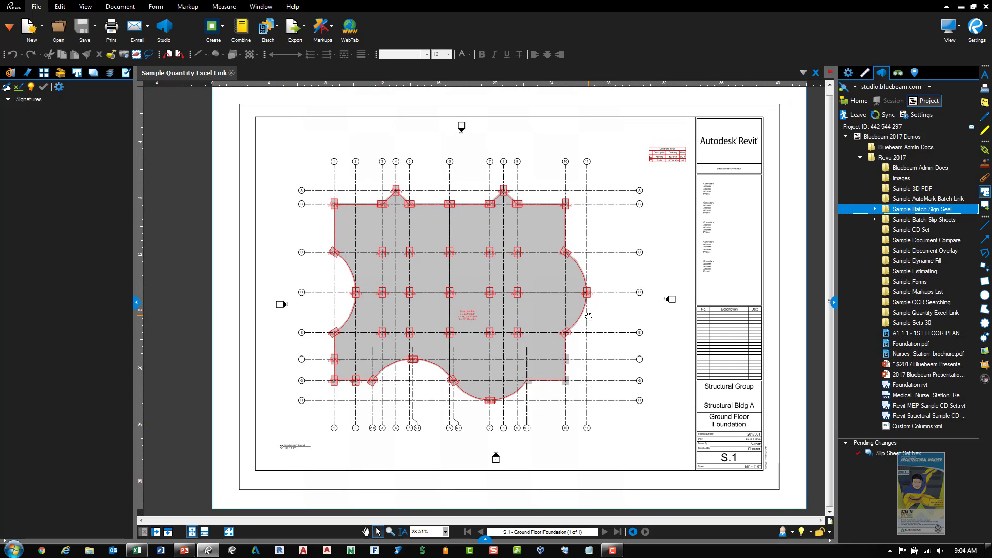
pyautogui.scroll(3, 560, 377)
pyautogui.scroll(-1, 601, 367)
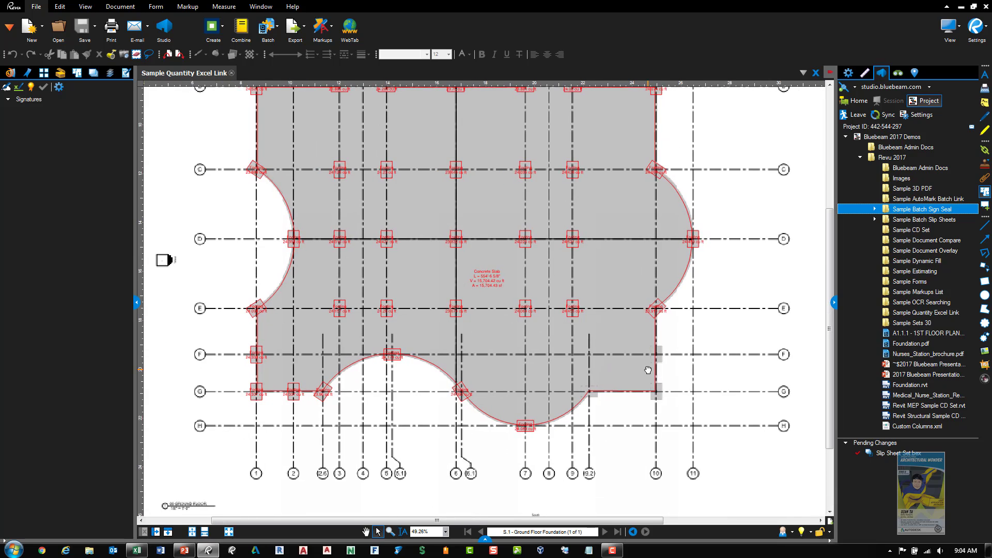
pyautogui.scroll(3, 588, 410)
pyautogui.scroll(5, 516, 421)
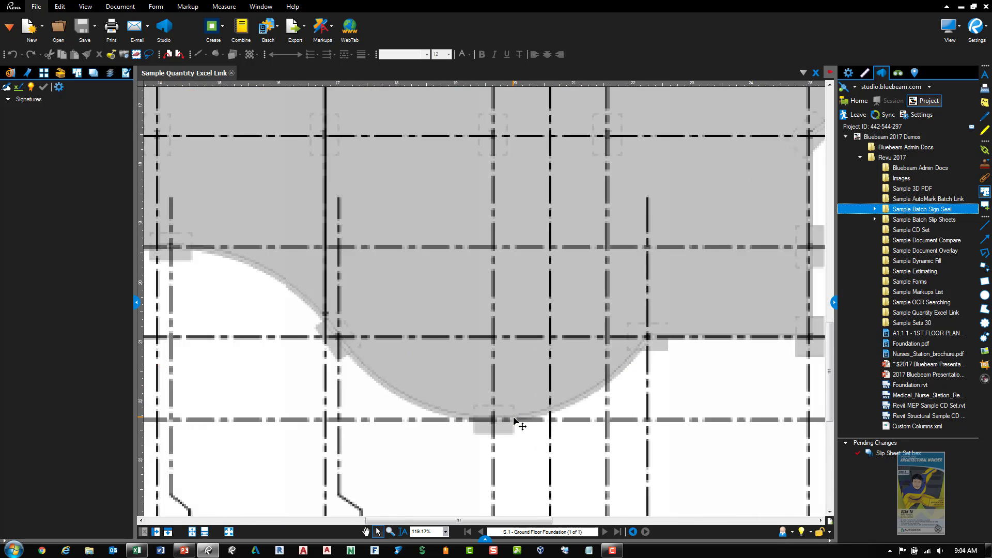
pyautogui.click(449, 377)
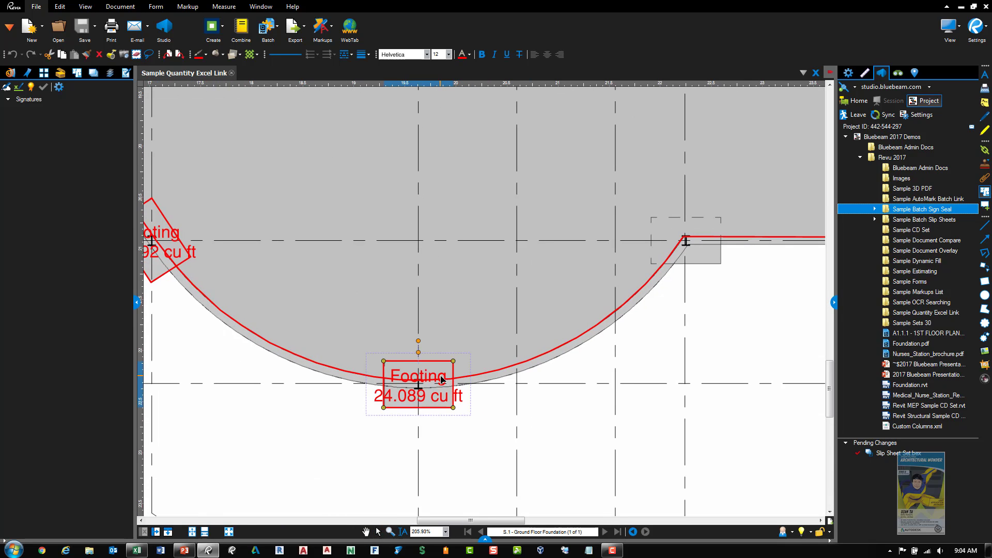
pyautogui.click(848, 73)
pyautogui.doubleClick(896, 111)
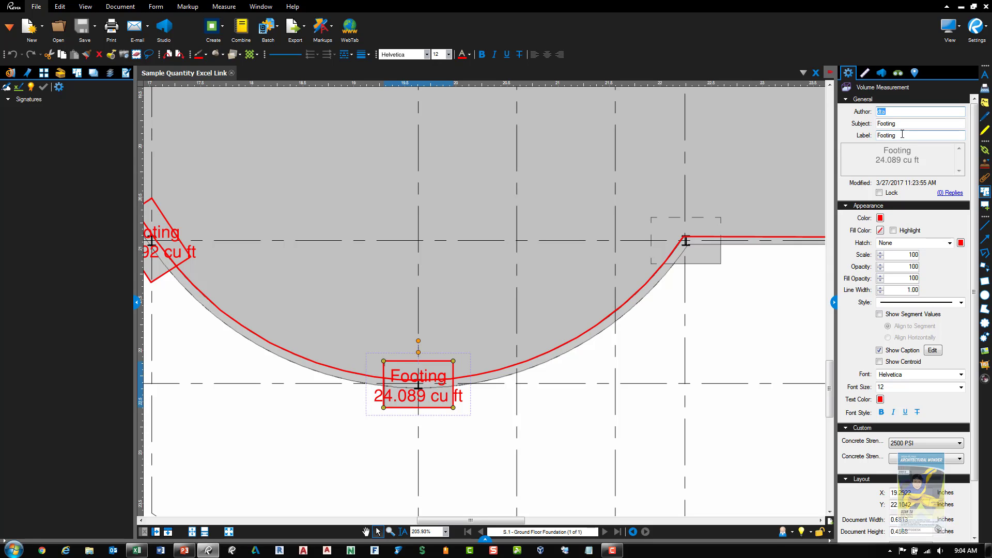
pyautogui.scroll(-3, 743, 320)
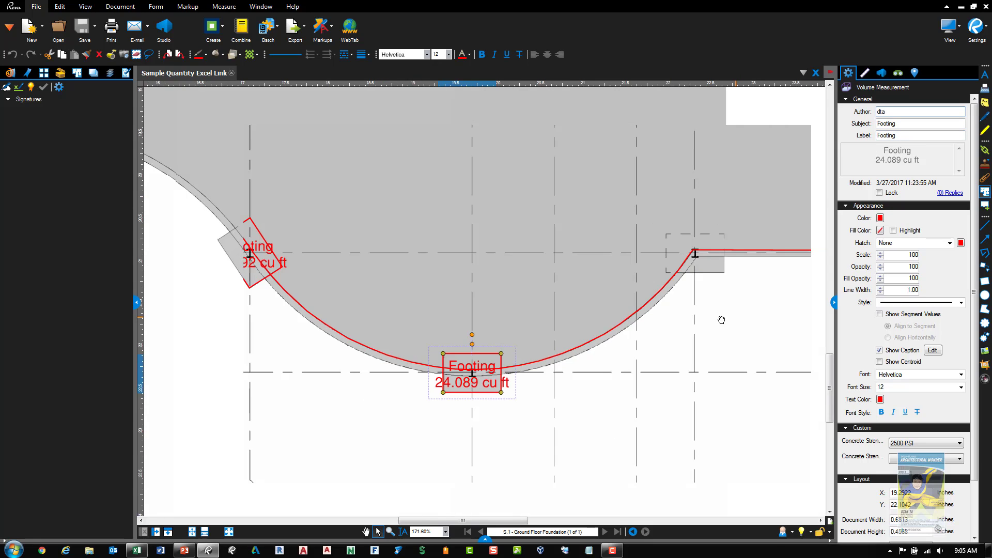
pyautogui.scroll(2, 720, 321)
# Step: Switch to the Excel Link Sheet.xlsx workbook and view the source files behind the Total Volume of Slab quantity link
pyautogui.click(137, 550)
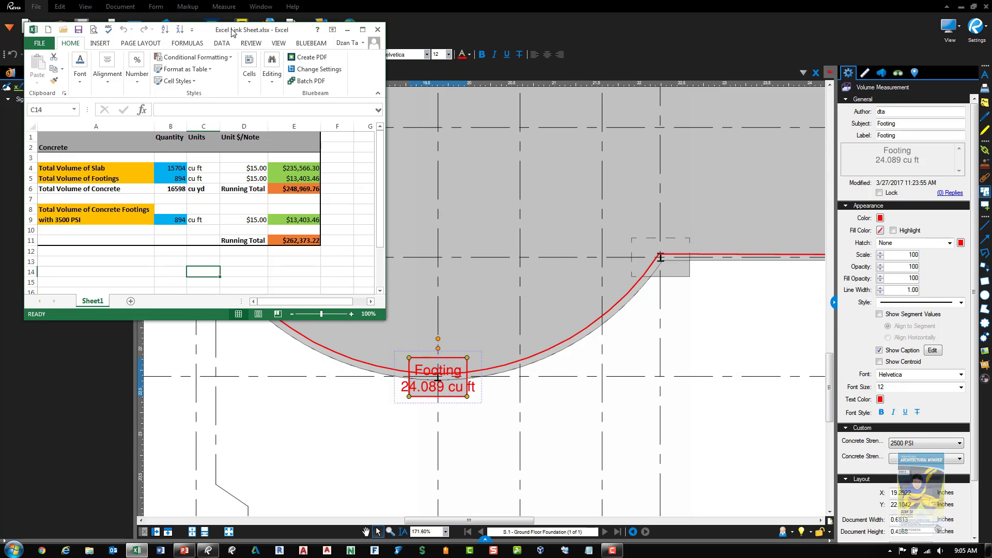
pyautogui.moveTo(233, 32); pyautogui.dragTo(240, 137)
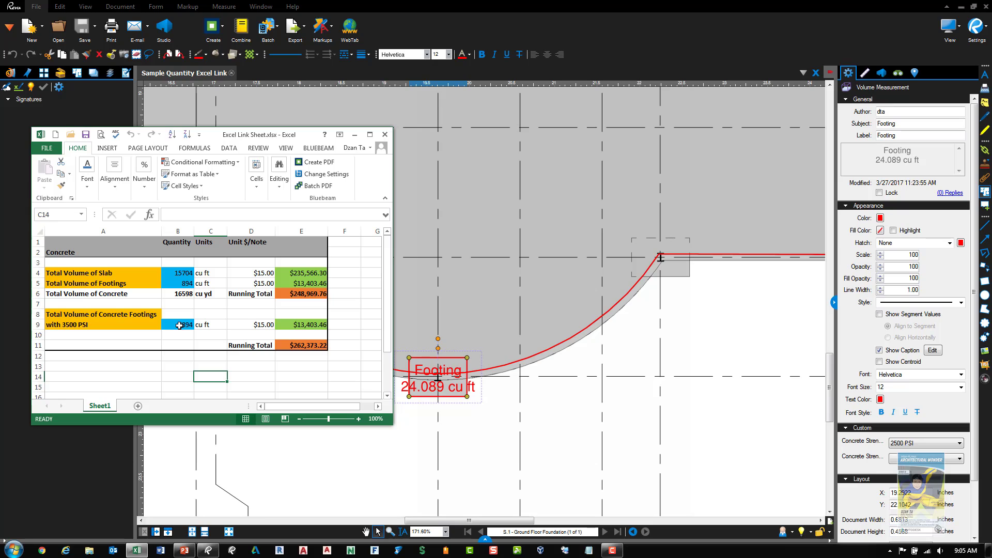
pyautogui.click(184, 271)
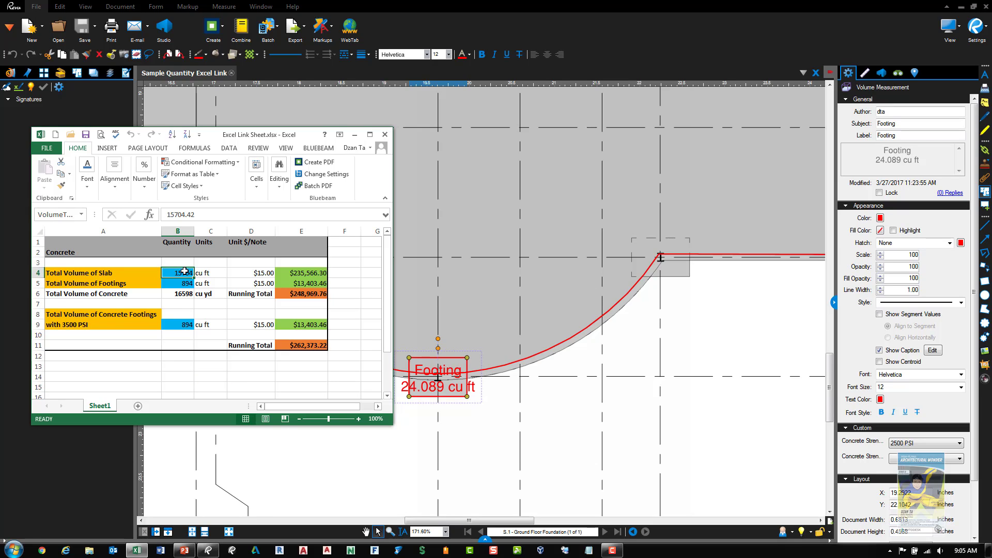
pyautogui.rightClick(184, 271)
pyautogui.moveTo(228, 280)
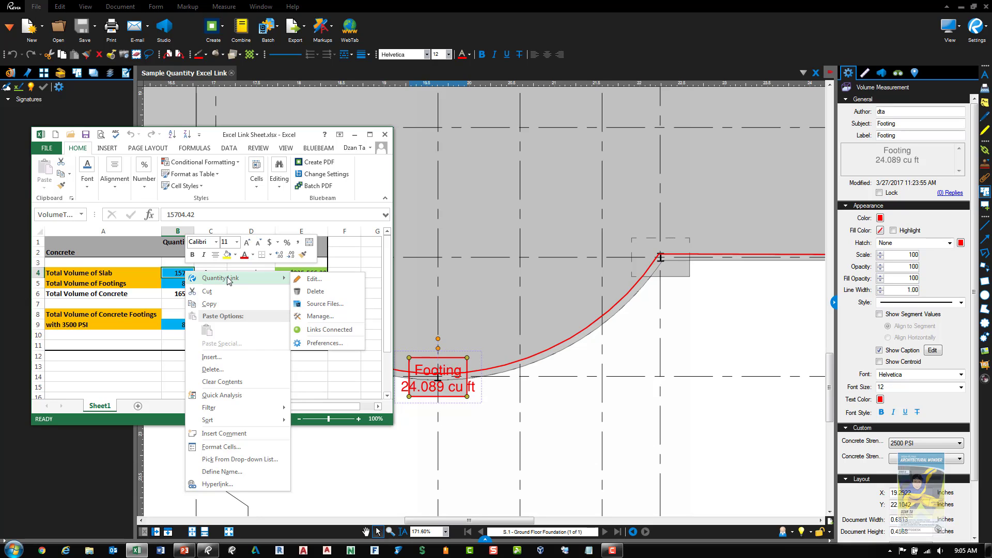
pyautogui.click(337, 306)
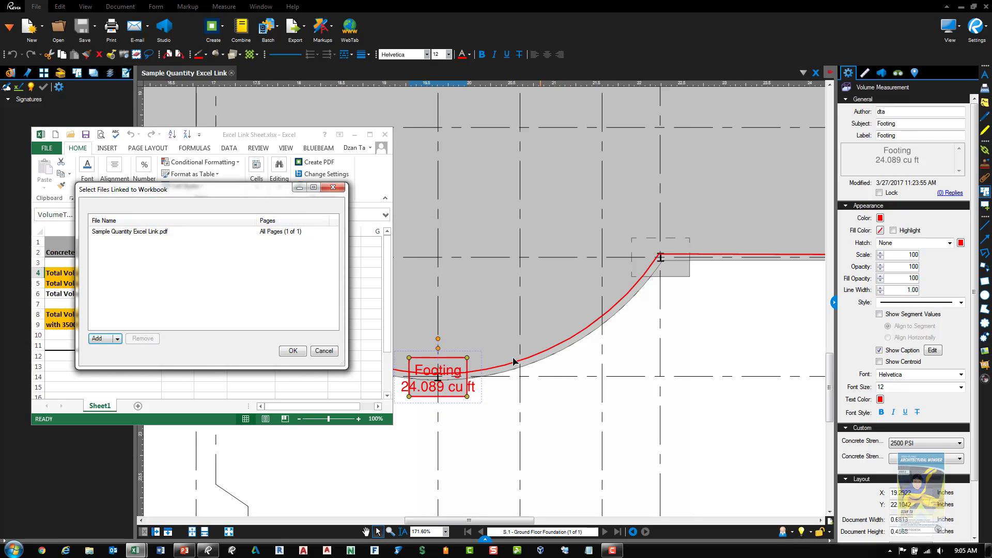
pyautogui.click(325, 351)
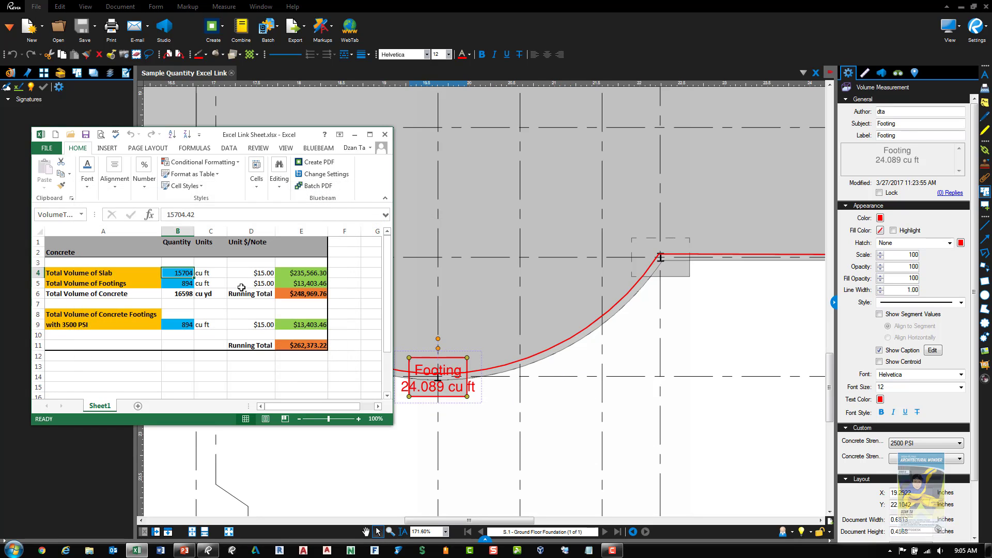
# Step: Review the quantity link criteria for the Total Volume of Slab in cell B4 without changing them
pyautogui.rightClick(173, 273)
pyautogui.moveTo(226, 282)
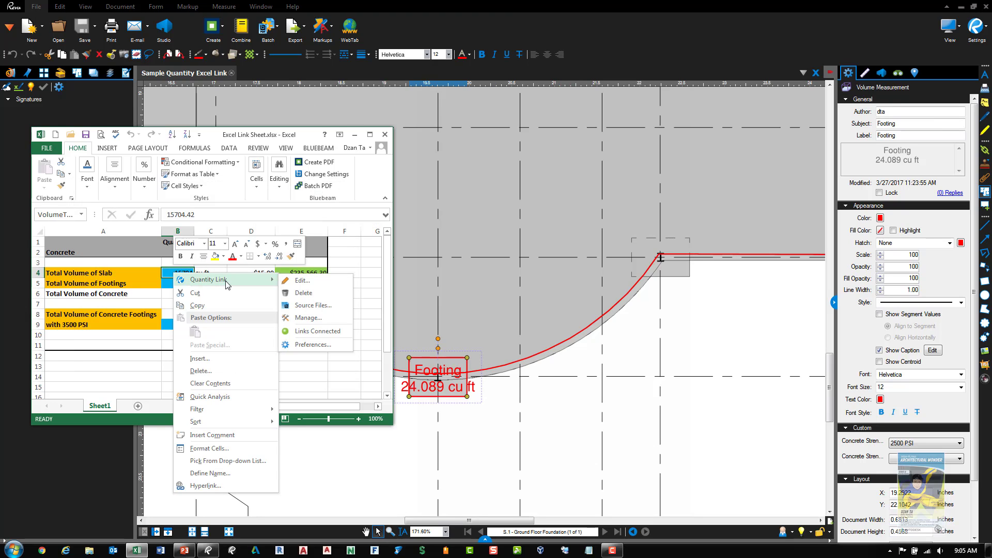
pyautogui.click(301, 280)
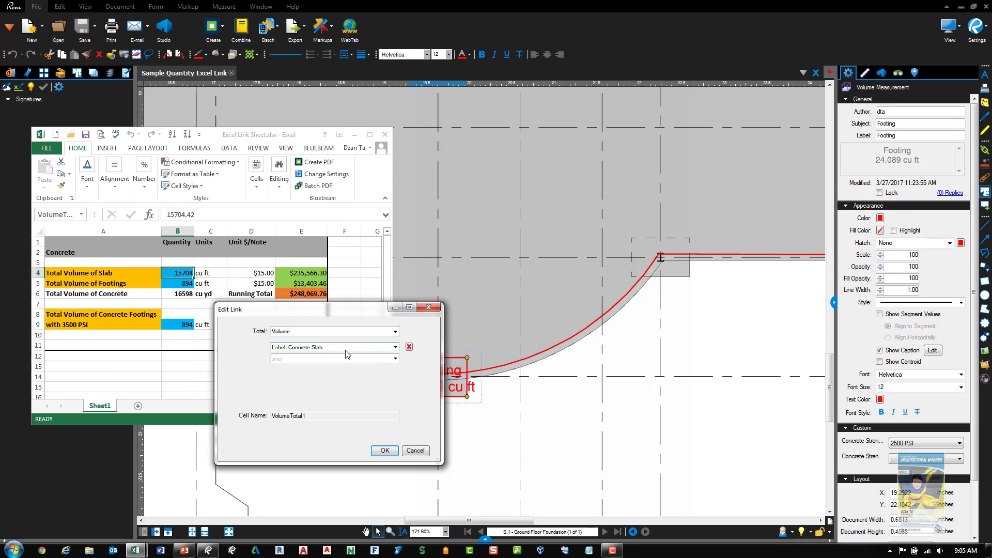
pyautogui.click(412, 451)
# Step: Review the quantity link criteria for the Total Volume of Footings in cell B5, keeping the worksheet rows visible
pyautogui.click(177, 286)
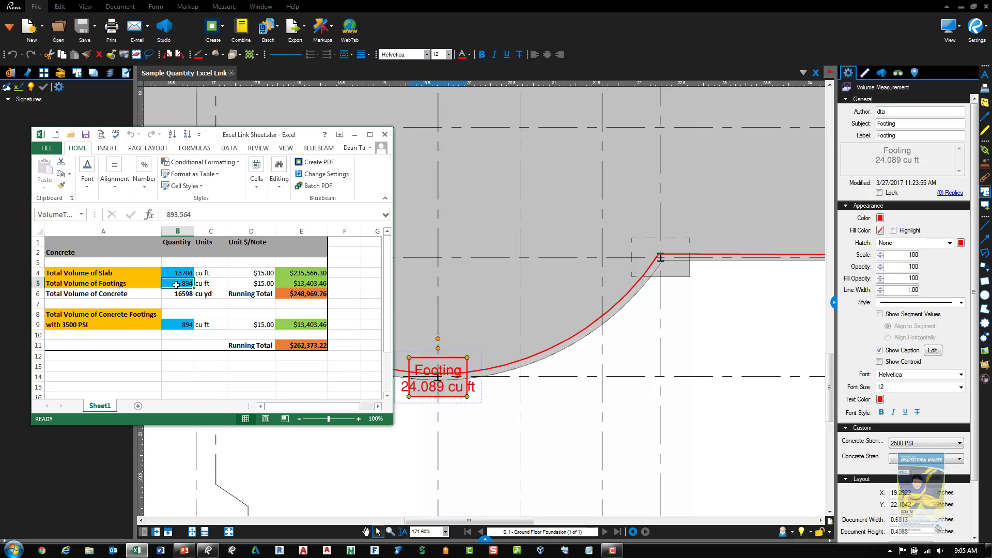
pyautogui.rightClick(177, 285)
pyautogui.moveTo(259, 292)
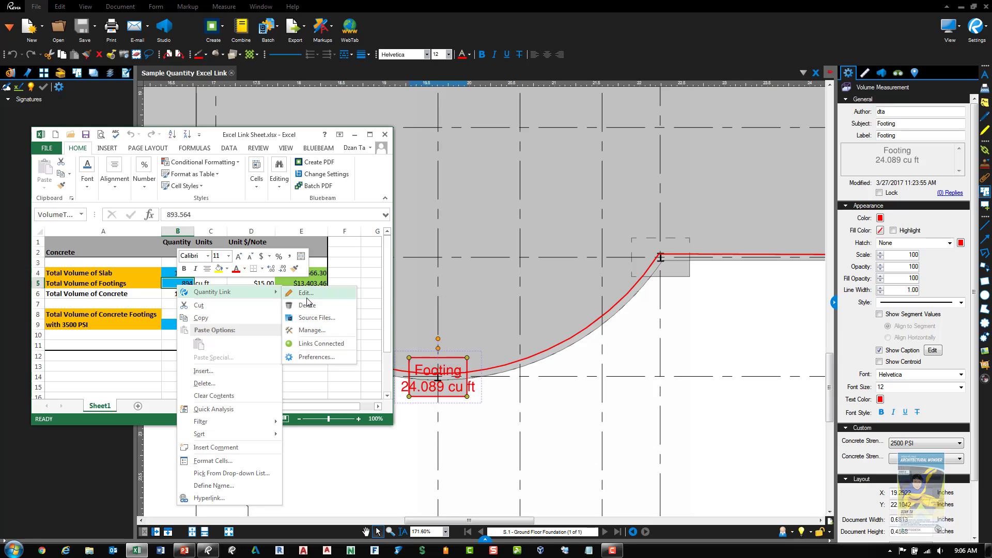
pyautogui.click(306, 293)
pyautogui.moveTo(254, 208); pyautogui.dragTo(378, 315)
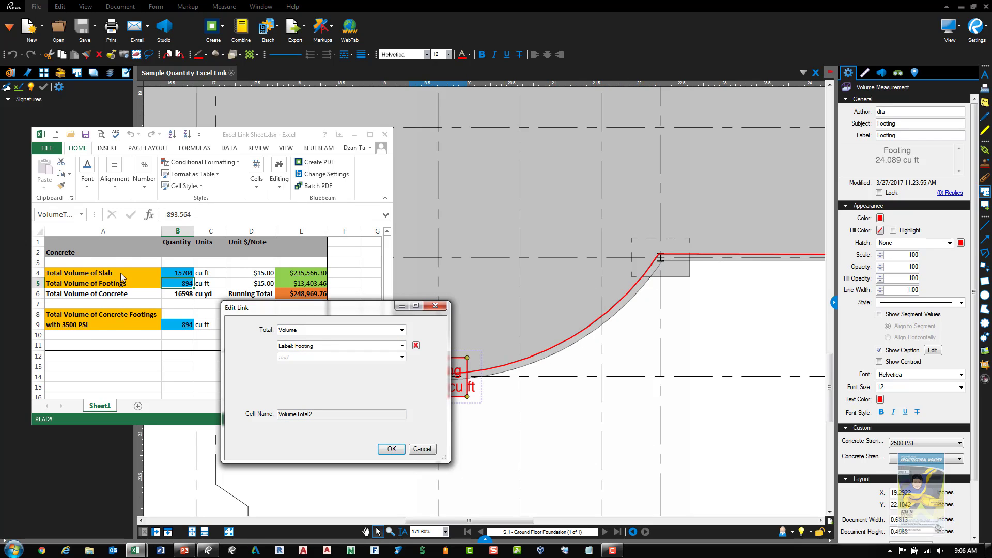
pyautogui.click(435, 306)
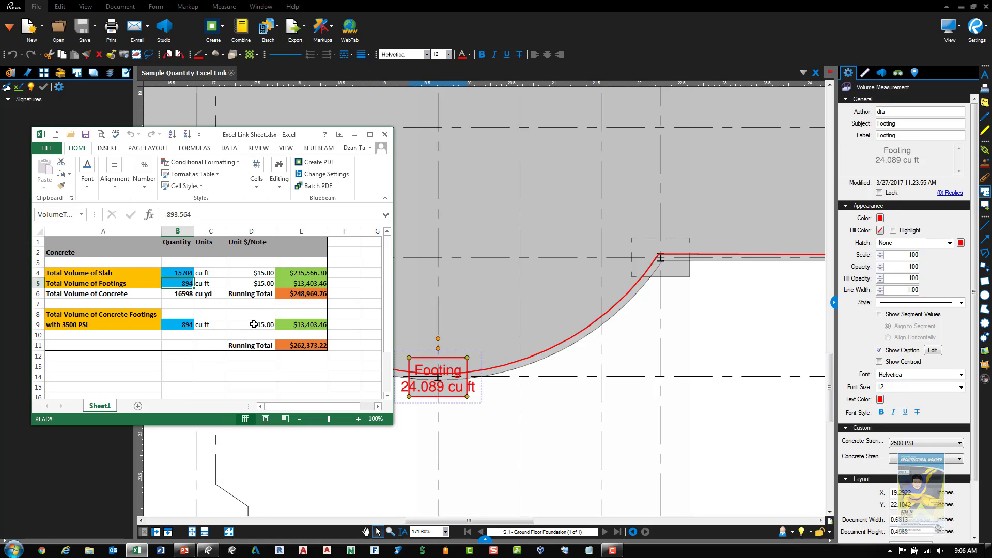
# Step: Review the quantity link criteria for the 3500 PSI concrete footings volume in cell B9 without changing them
pyautogui.click(186, 326)
pyautogui.rightClick(182, 330)
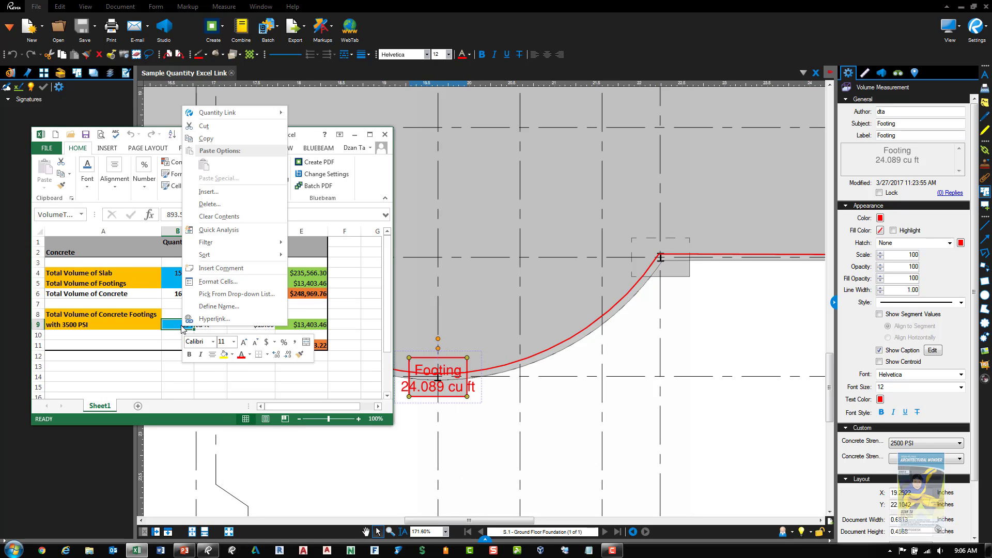
pyautogui.moveTo(254, 113)
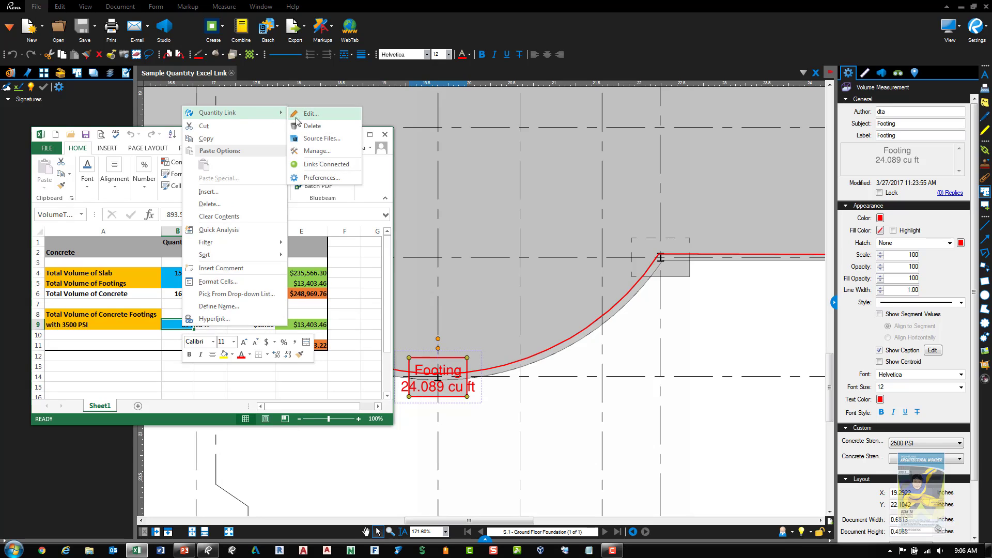
pyautogui.click(306, 114)
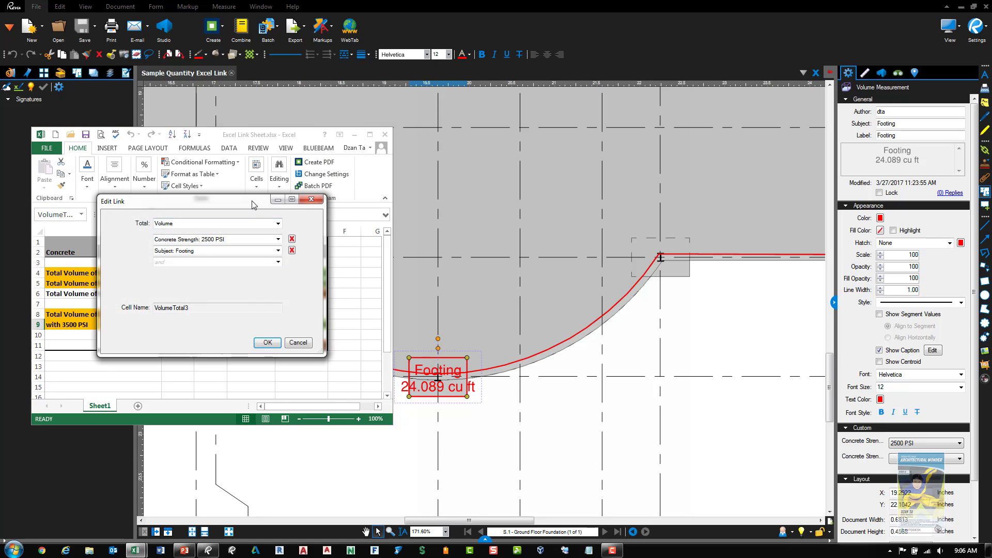
pyautogui.moveTo(253, 205); pyautogui.dragTo(412, 292)
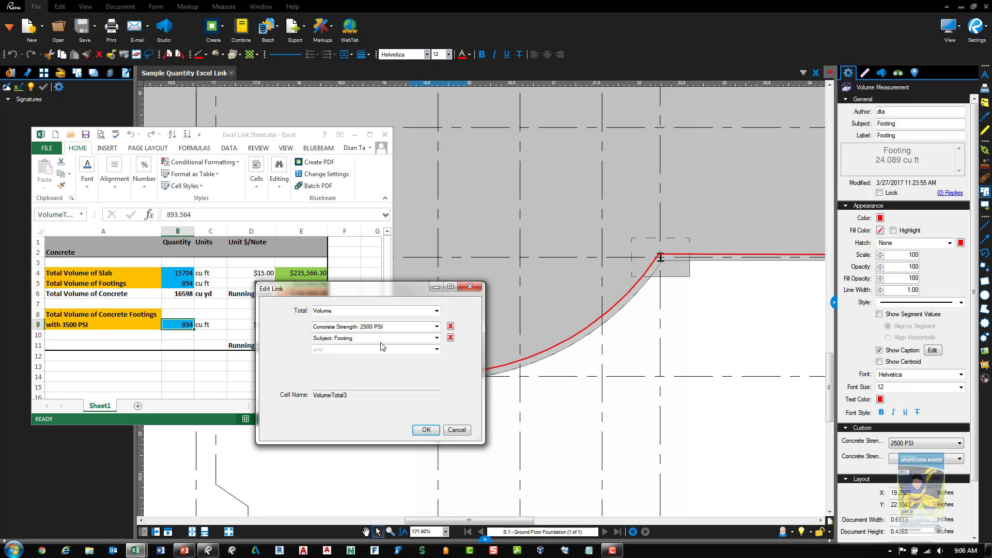
pyautogui.click(455, 430)
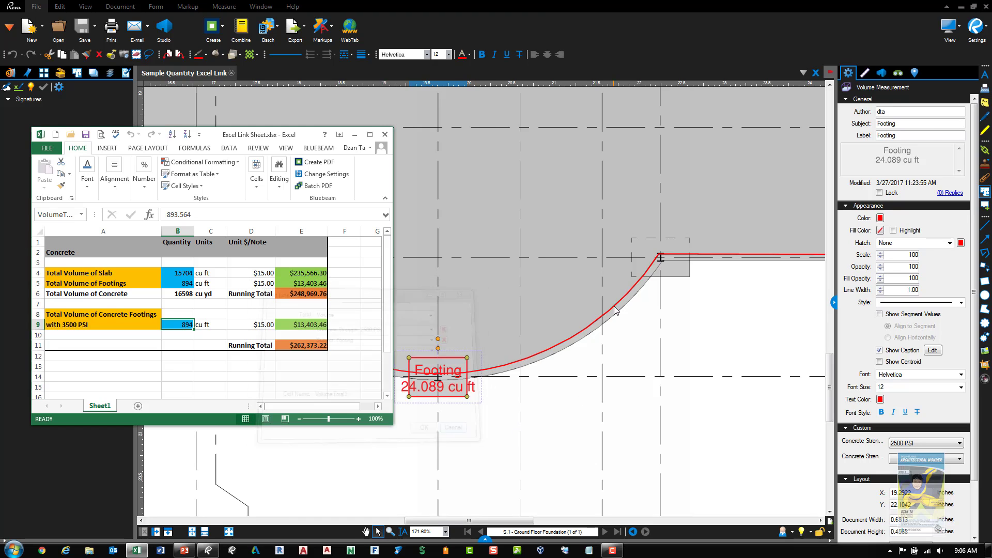
# Step: Switch to Revu, restore and resize its window to sit beside the Excel worksheet, and narrow the signatures panel
pyautogui.click(974, 7)
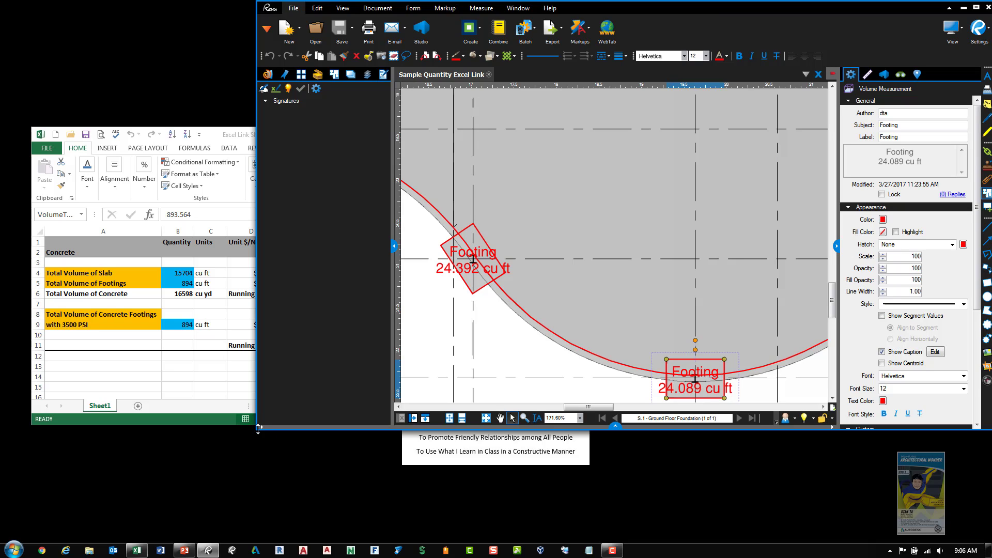
pyautogui.moveTo(261, 429); pyautogui.dragTo(262, 541)
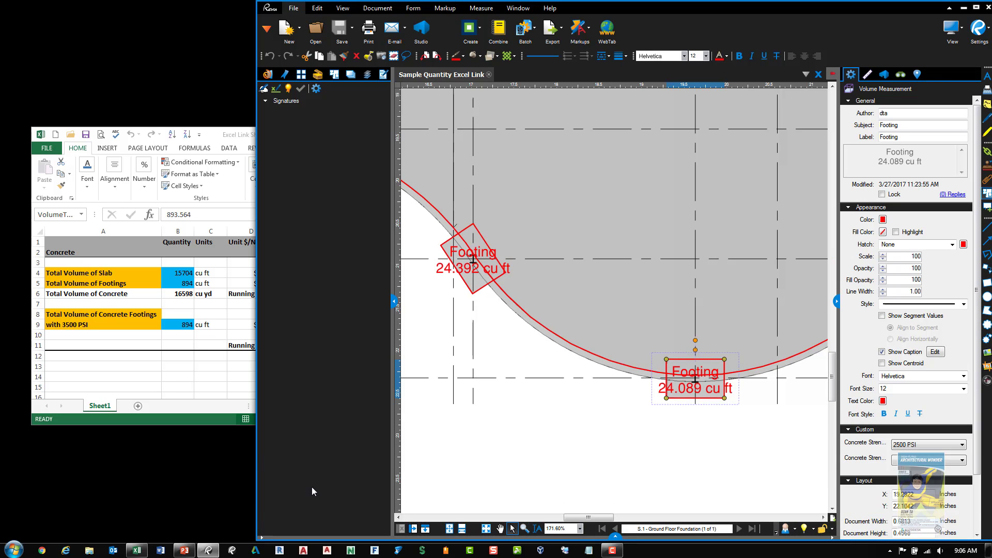
pyautogui.moveTo(256, 116)
pyautogui.mouseDown()
pyautogui.moveTo(412, 120)
pyautogui.moveTo(403, 120)
pyautogui.mouseUp()
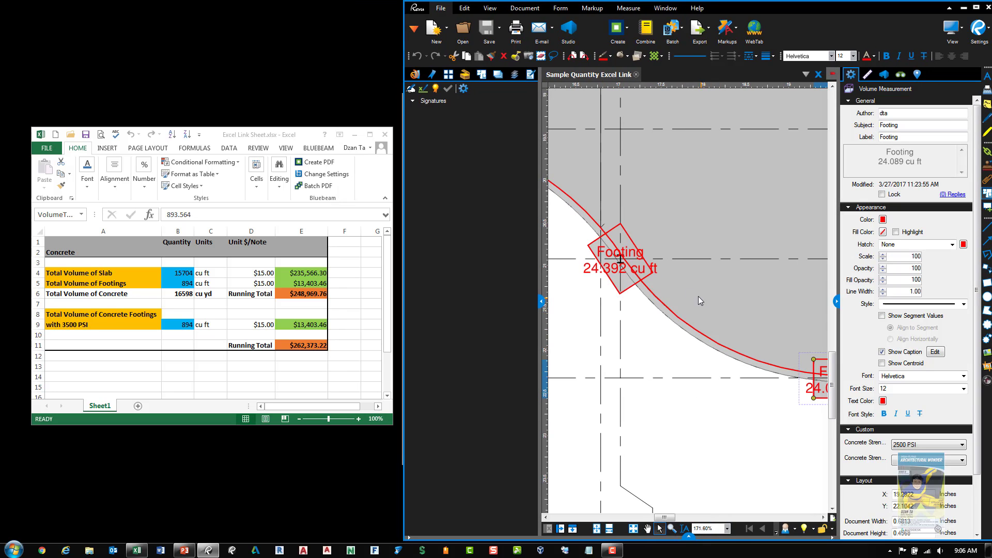
pyautogui.moveTo(541, 302); pyautogui.dragTo(473, 298)
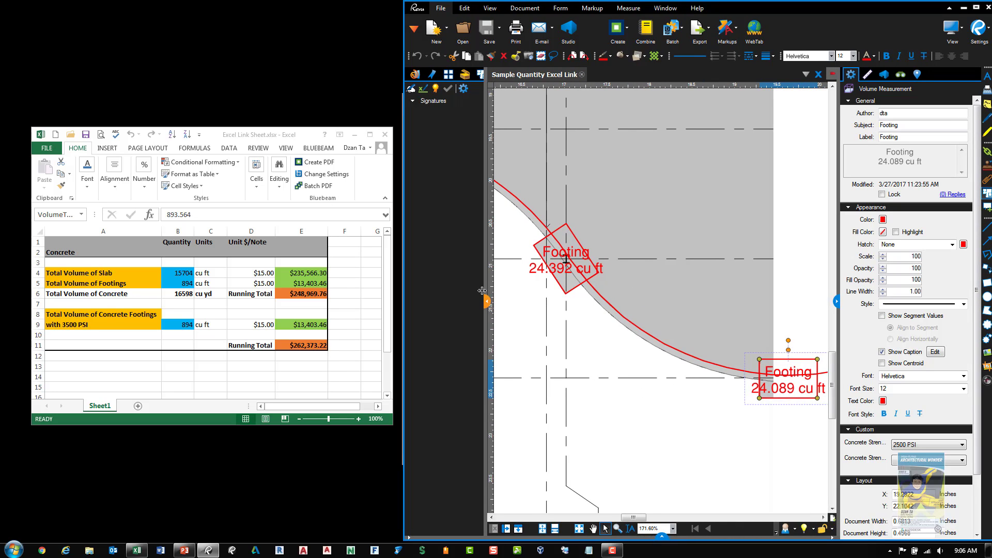
# Step: Bring the unmeasured footings near grid lines 9.2 and 10 into view, narrow the properties panel, and deselect the Footing measurement
pyautogui.scroll(-3, 665, 346)
pyautogui.moveTo(665, 346); pyautogui.dragTo(607, 405)
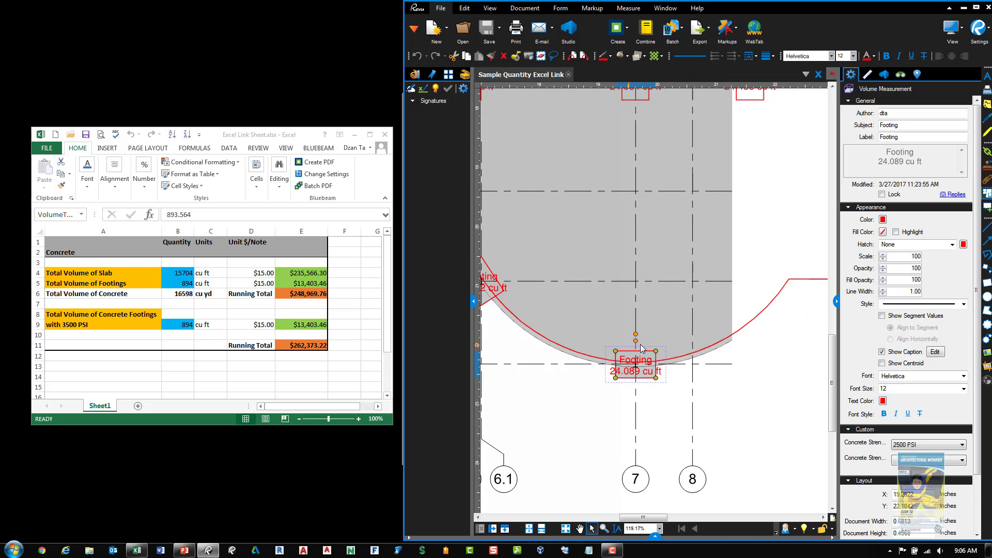
pyautogui.moveTo(717, 381)
pyautogui.mouseDown()
pyautogui.moveTo(655, 339)
pyautogui.moveTo(666, 363)
pyautogui.mouseUp()
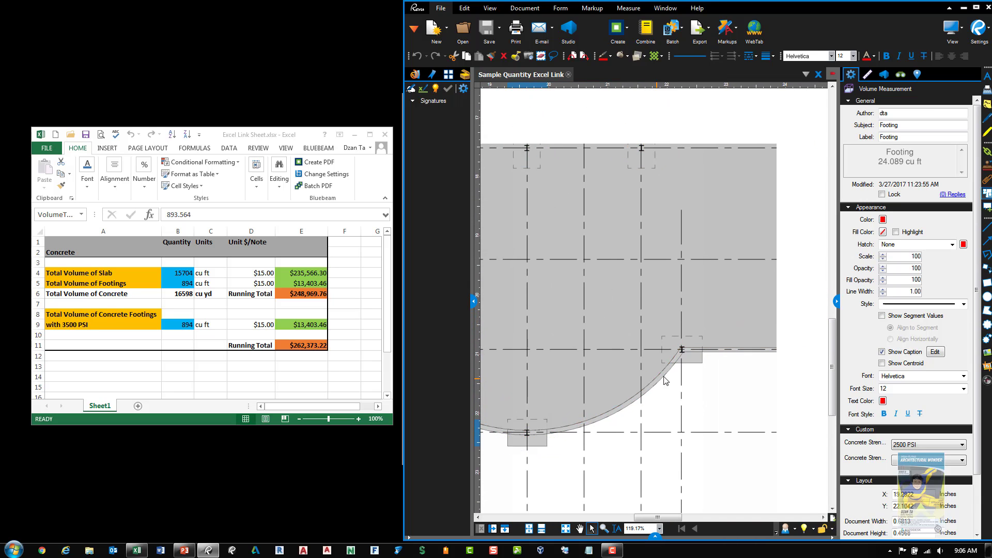
pyautogui.moveTo(765, 317)
pyautogui.mouseDown()
pyautogui.moveTo(727, 295)
pyautogui.moveTo(757, 270)
pyautogui.mouseUp()
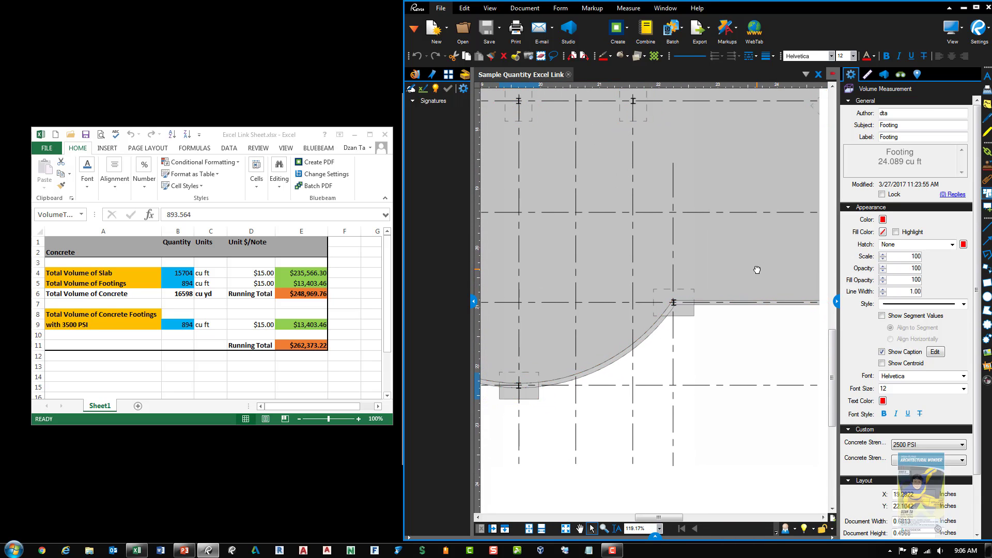
pyautogui.moveTo(840, 297); pyautogui.dragTo(881, 301)
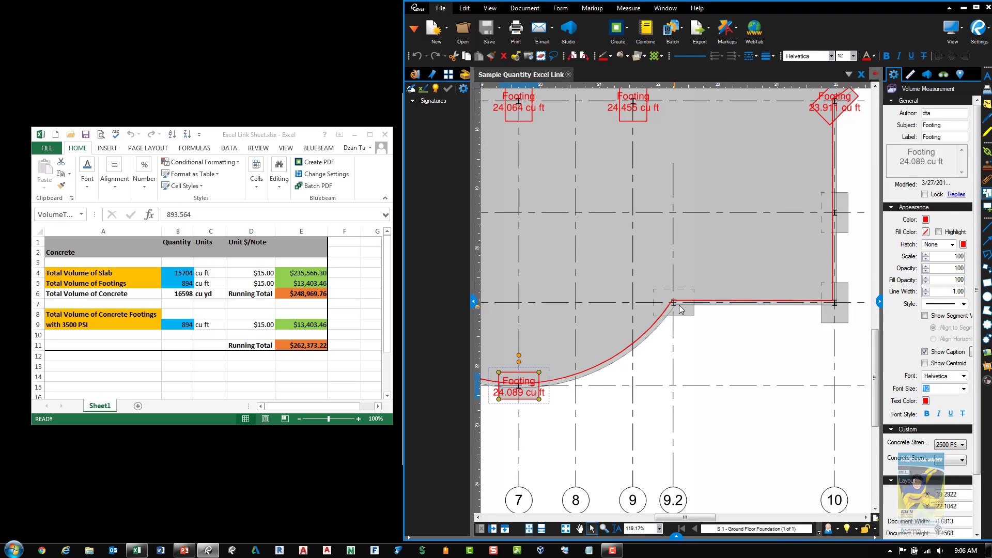
pyautogui.click(548, 440)
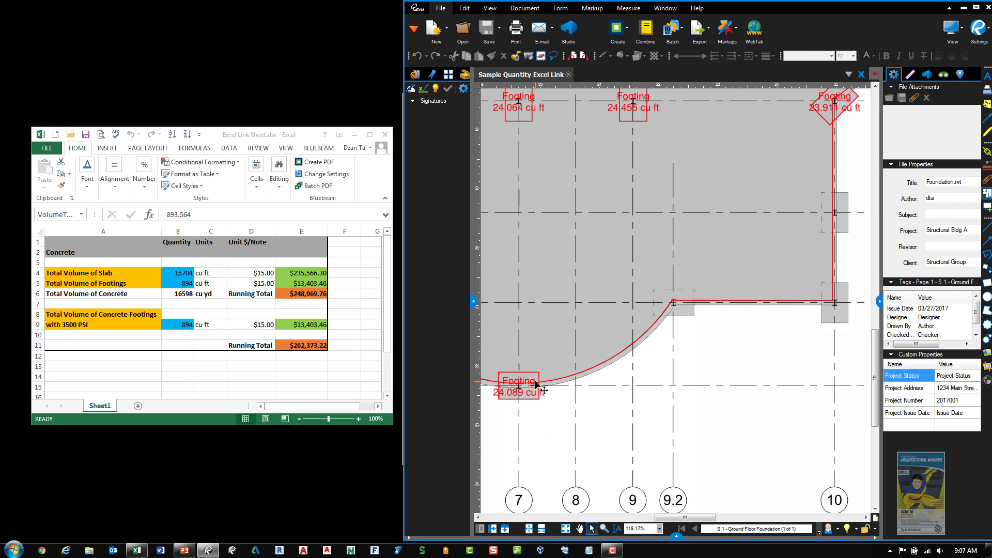
pyautogui.click(536, 381)
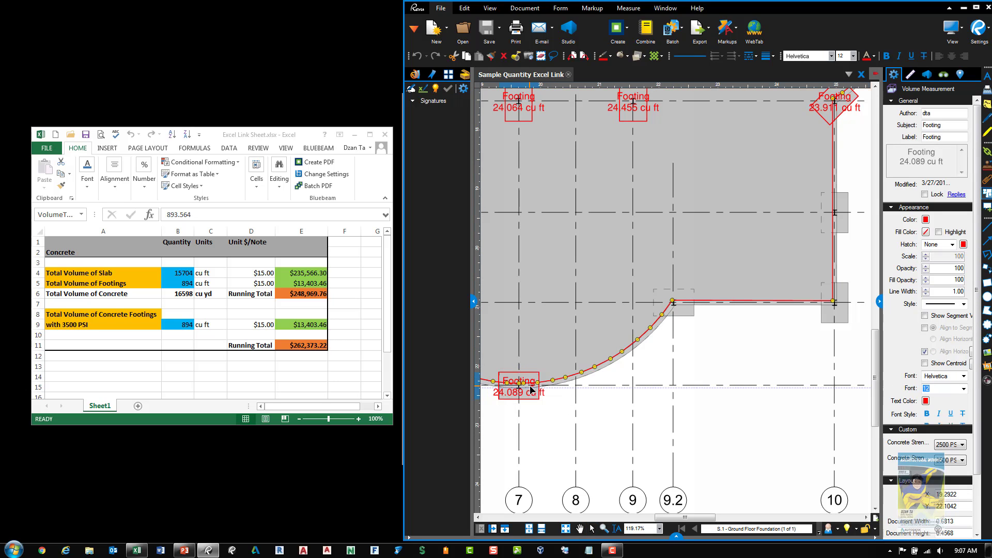
pyautogui.moveTo(532, 389); pyautogui.dragTo(594, 365)
pyautogui.press('super')
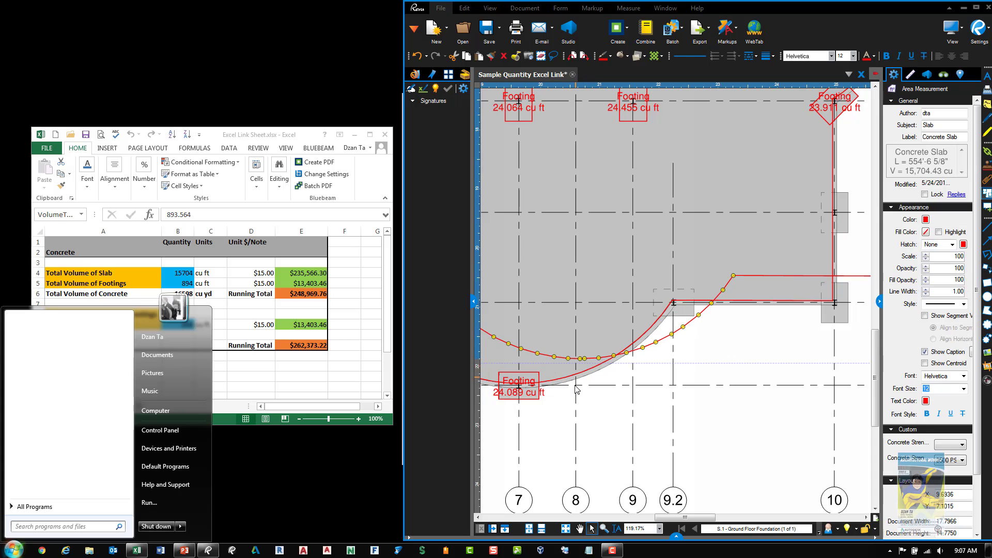
pyautogui.press('Escape')
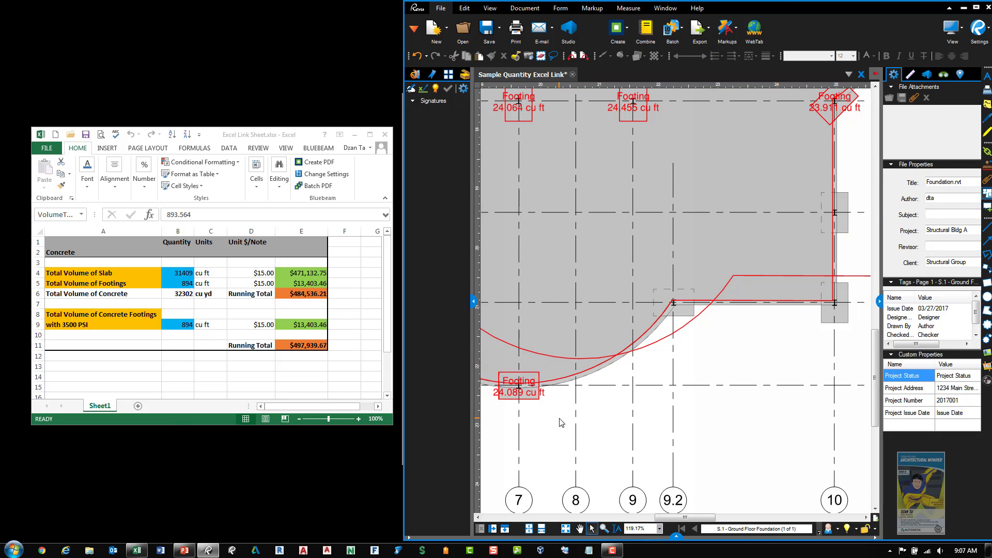
pyautogui.hotkey('ctrl', 'z')
# Step: Copy the Footing volume measurement at grid line 7 onto the unmeasured footing at grid line 9.2
pyautogui.click(541, 395)
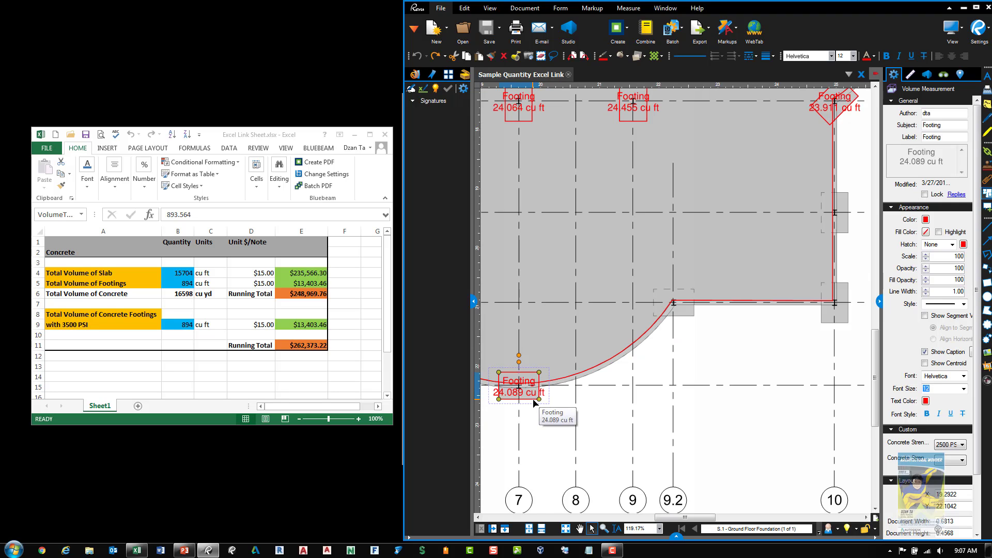
pyautogui.moveTo(534, 399); pyautogui.dragTo(690, 320)
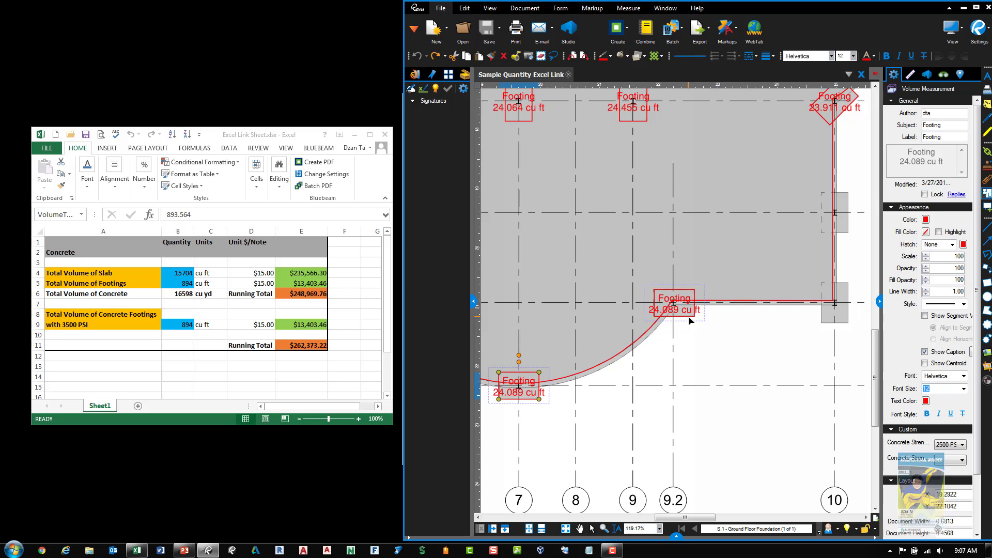
pyautogui.moveTo(690, 320); pyautogui.dragTo(689, 319)
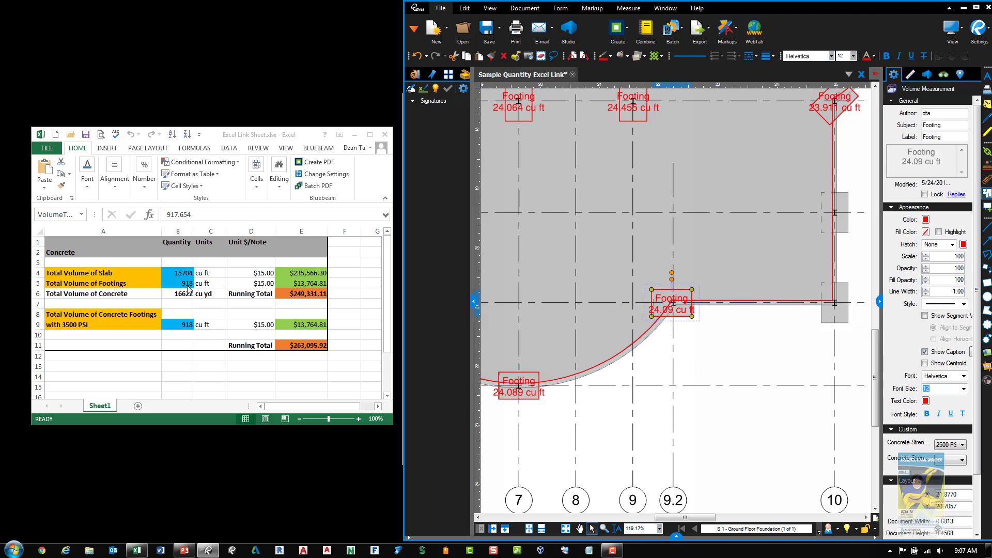
pyautogui.click(712, 336)
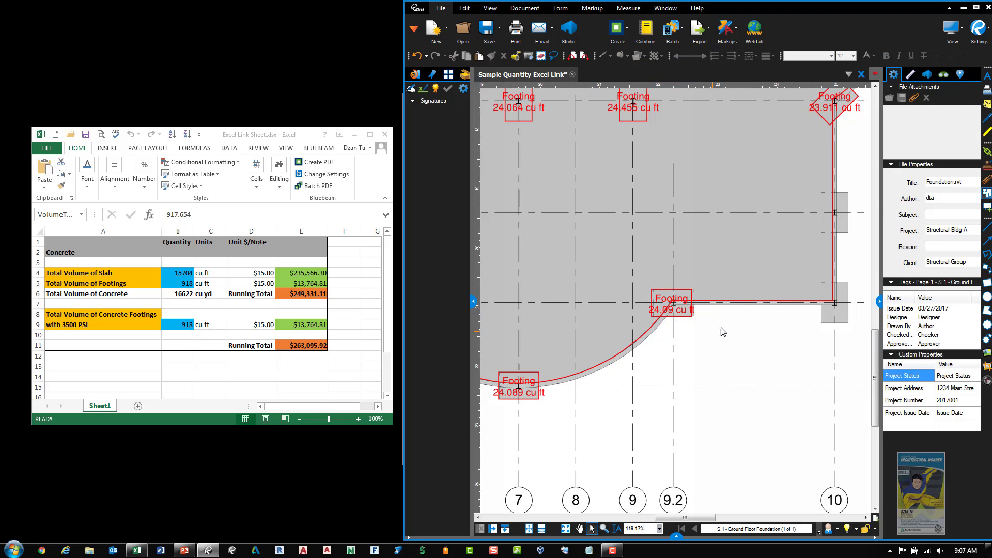
# Step: Nudge the copied Footing measurement at grid line 9.2 into alignment with the dashed footing outline, and deselect it
pyautogui.scroll(5, 685, 291)
pyautogui.click(654, 281)
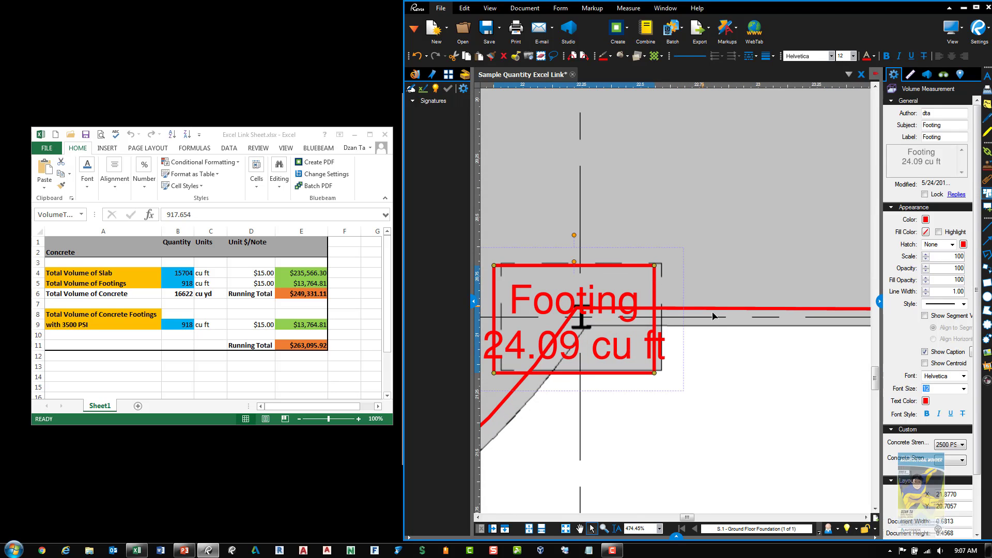
pyautogui.press('Down')
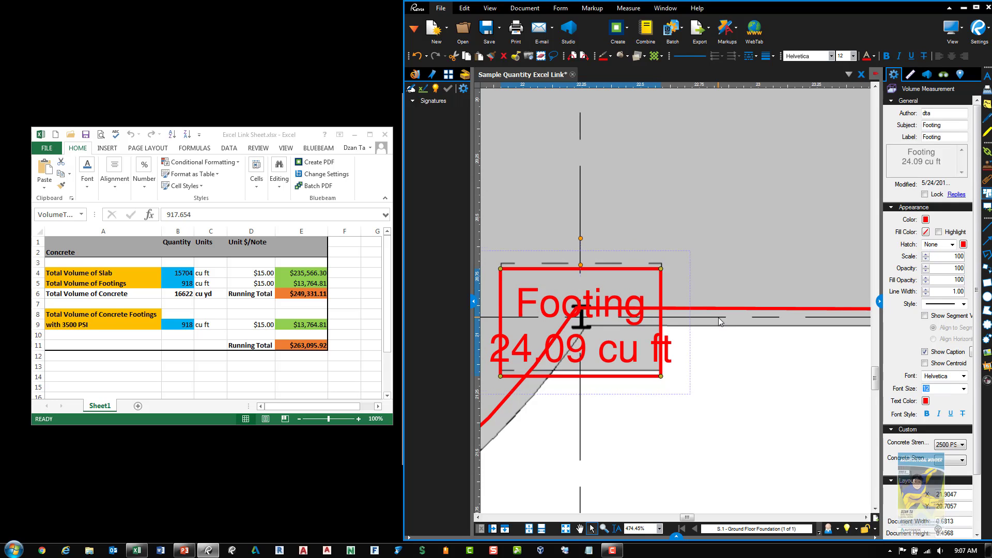
pyautogui.press('Up')
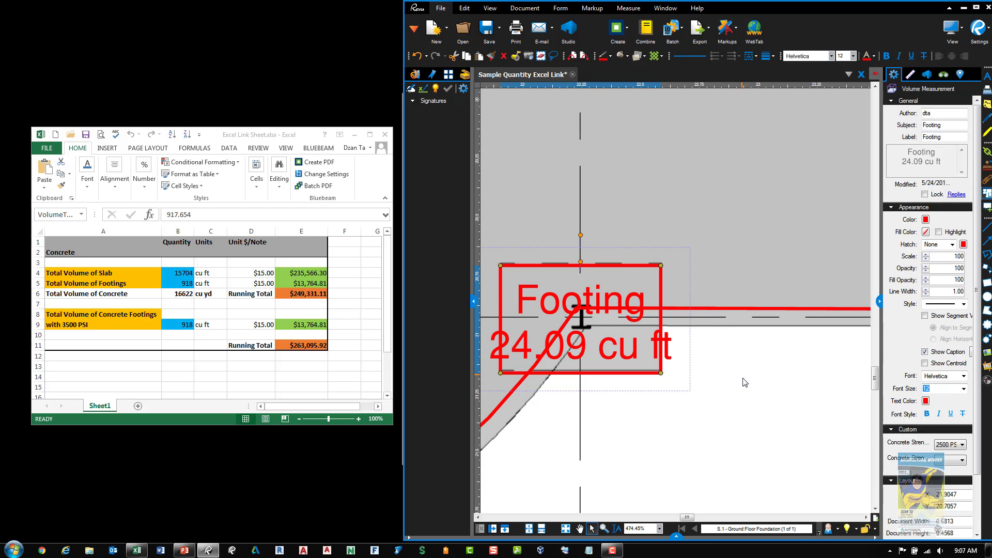
pyautogui.click(746, 388)
# Step: Bring the unmeasured footings along grid line 10 into view, widen the signatures panel, and show the Tool Chest in its place
pyautogui.scroll(-10, 746, 388)
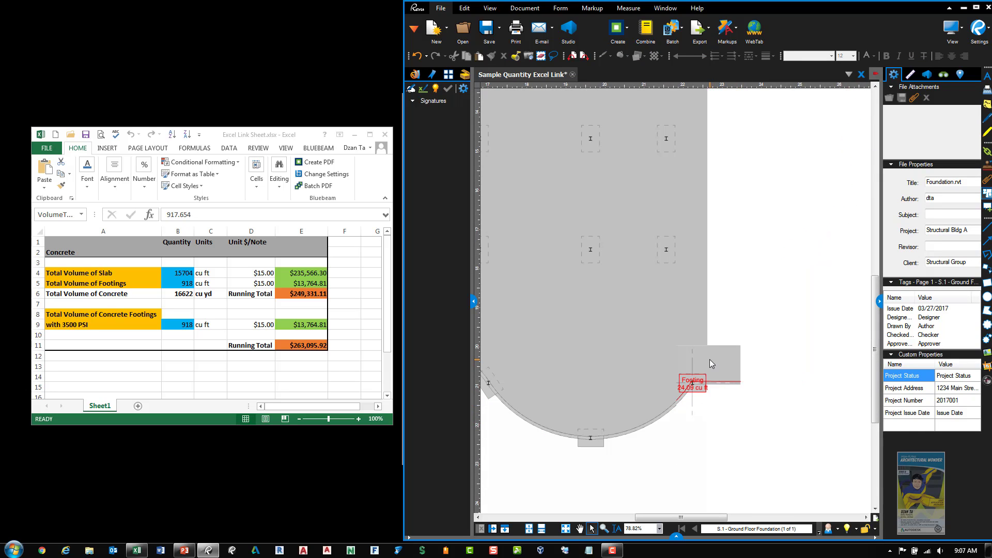
pyautogui.scroll(5, 750, 408)
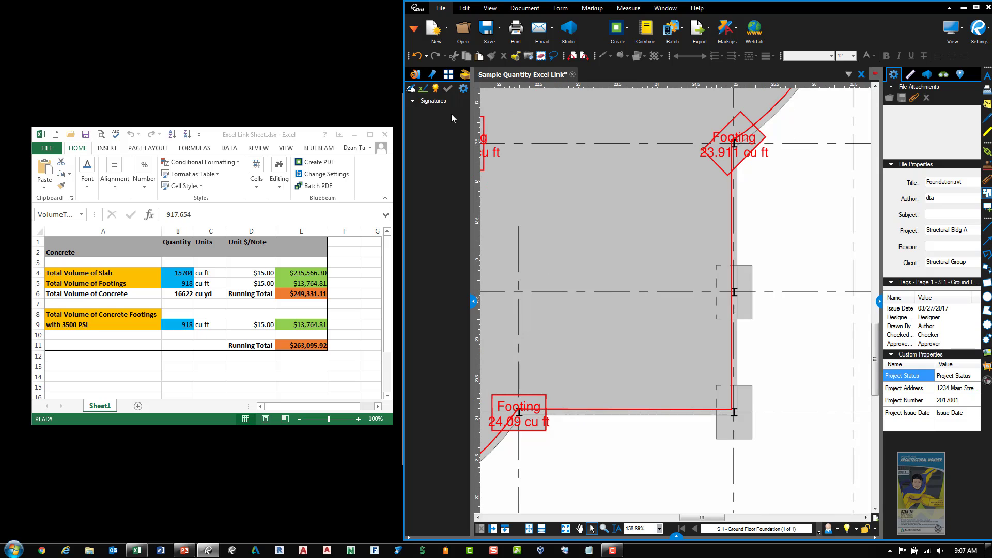
pyautogui.moveTo(476, 110); pyautogui.dragTo(511, 110)
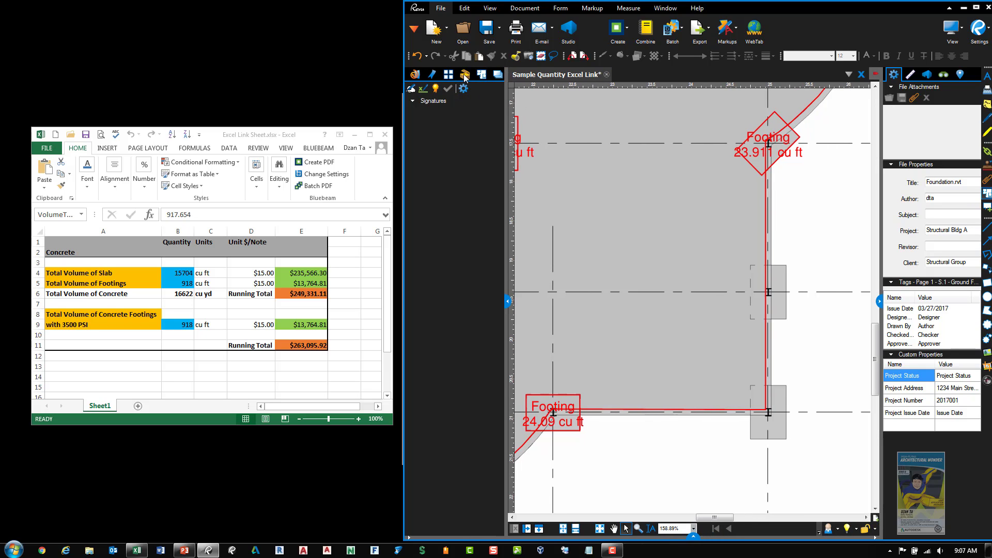
pyautogui.click(465, 75)
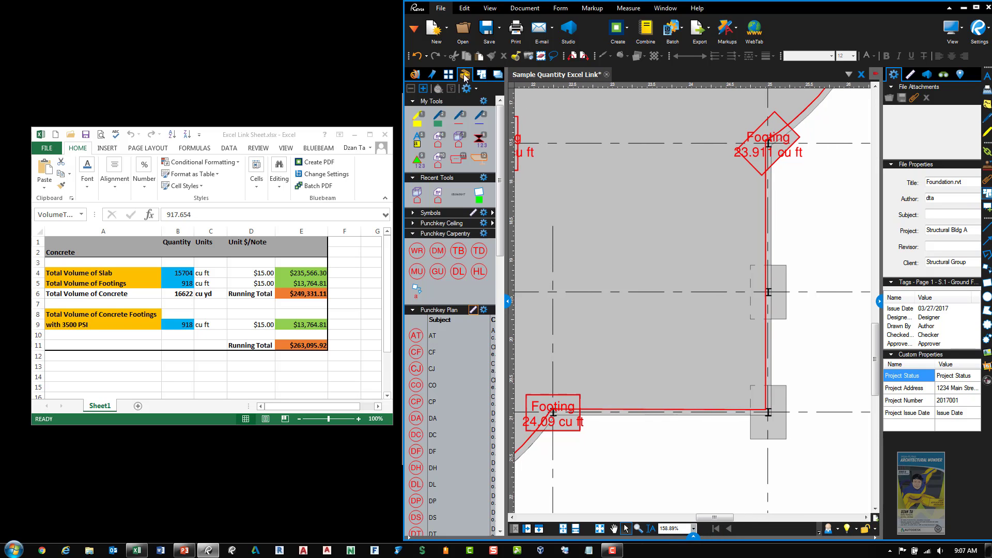
# Step: Draw a rectangular Concrete Slab area measurement of about 181 sf in the empty space outside the building beyond grid line 10
pyautogui.click(437, 199)
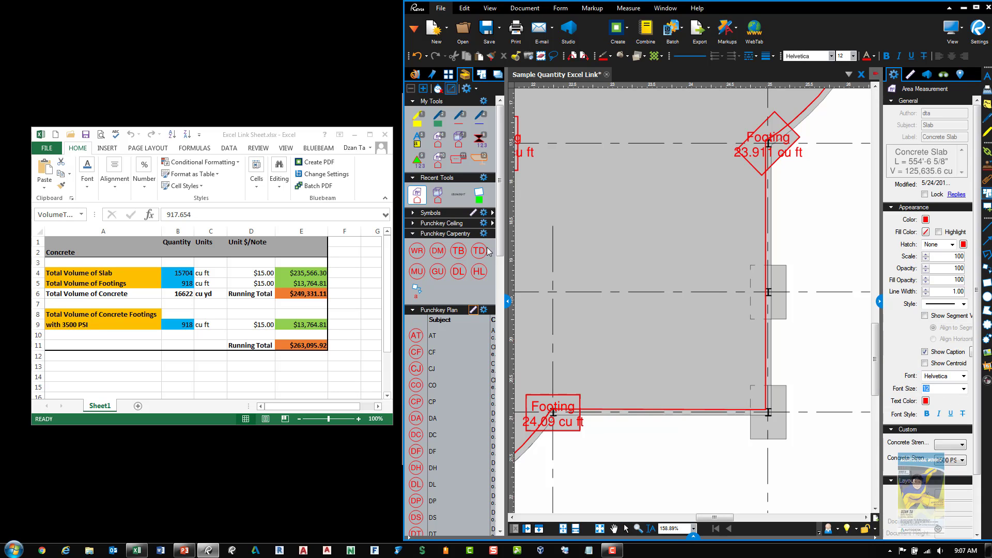
pyautogui.moveTo(696, 358); pyautogui.dragTo(606, 370)
pyautogui.scroll(-3, 605, 370)
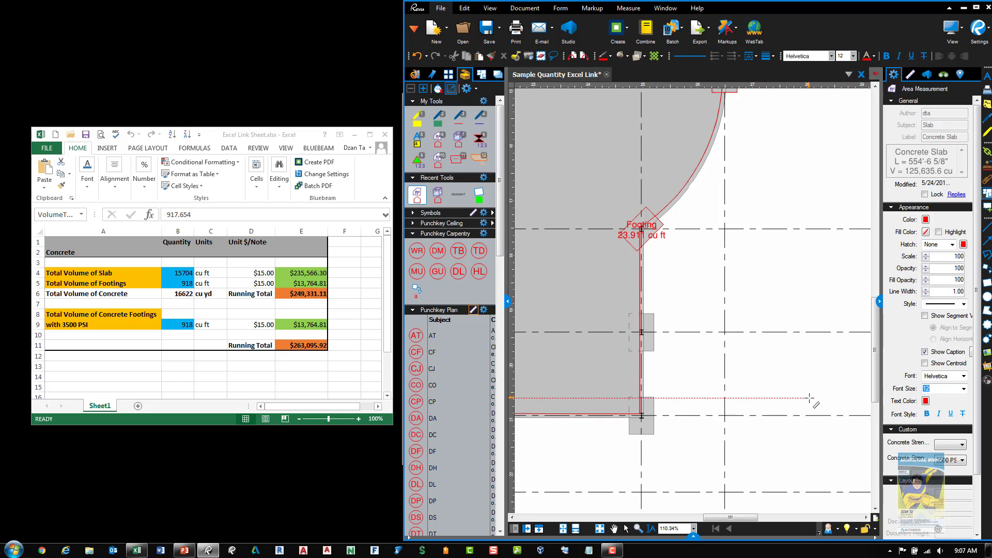
pyautogui.moveTo(809, 398); pyautogui.dragTo(738, 308)
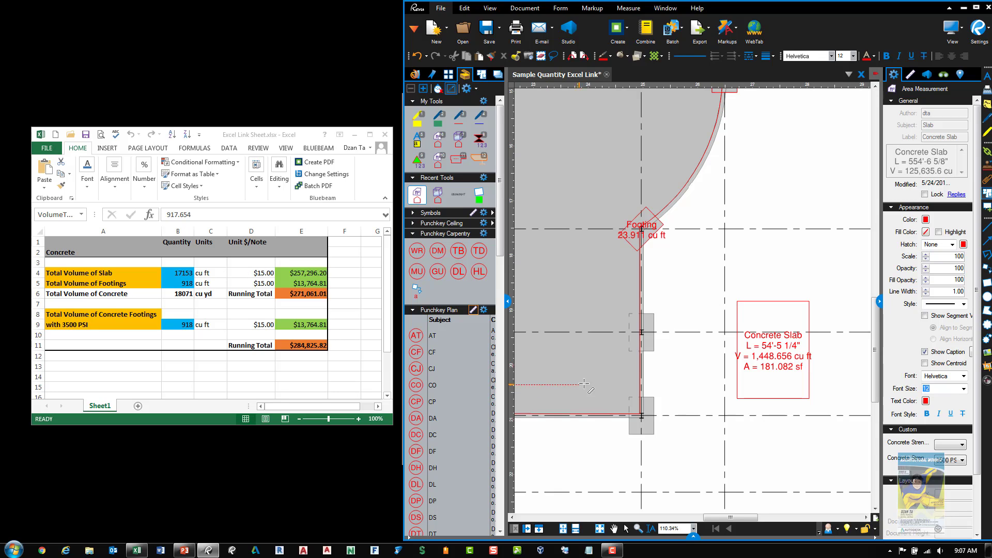
pyautogui.click(627, 528)
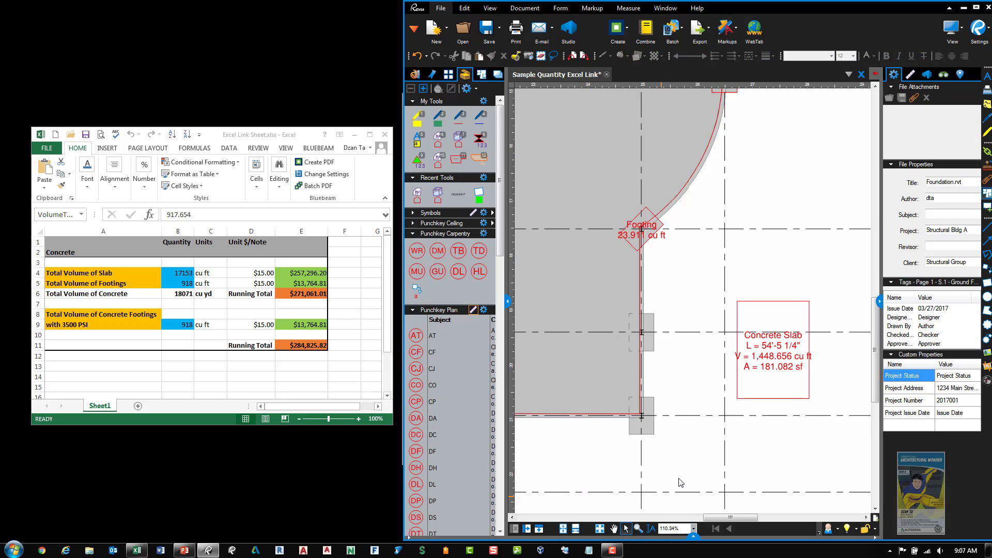
# Step: Outline the unmeasured corner footing at grid line 10 with a Concrete Slab area measurement of about 24 sf, and return to the worksheet quantities
pyautogui.hscroll(-3, 580, 408)
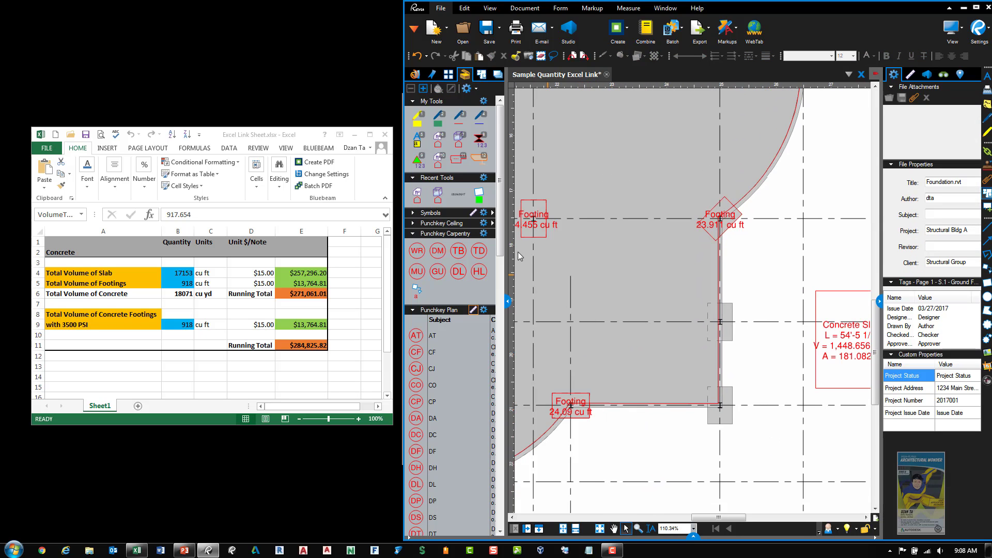
pyautogui.click(418, 204)
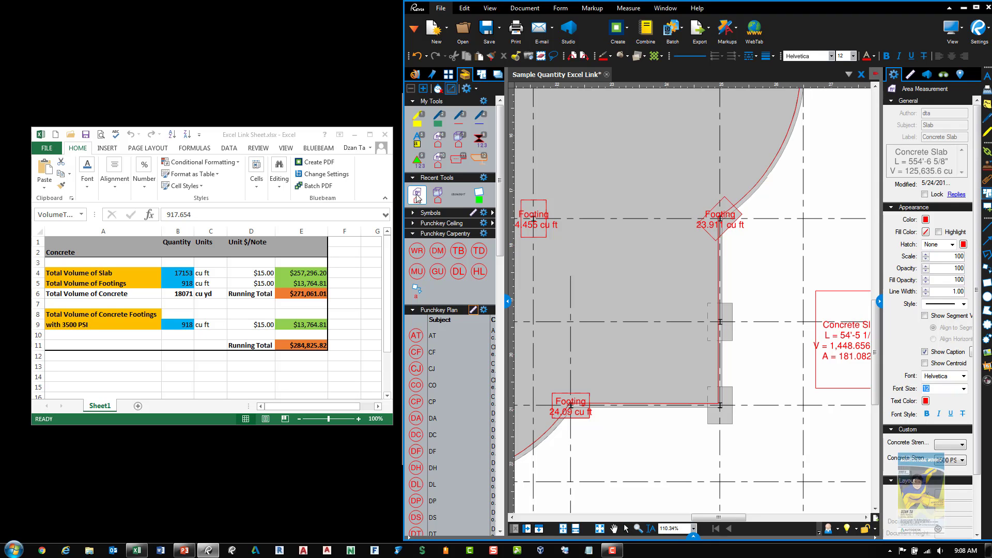
pyautogui.click(709, 423)
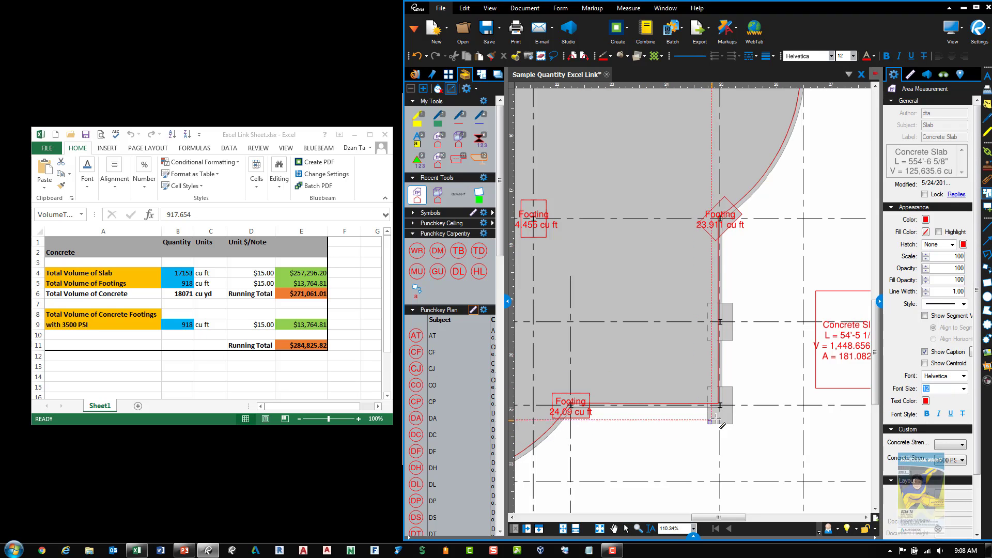
pyautogui.click(733, 422)
pyautogui.click(733, 387)
pyautogui.doubleClick(708, 387)
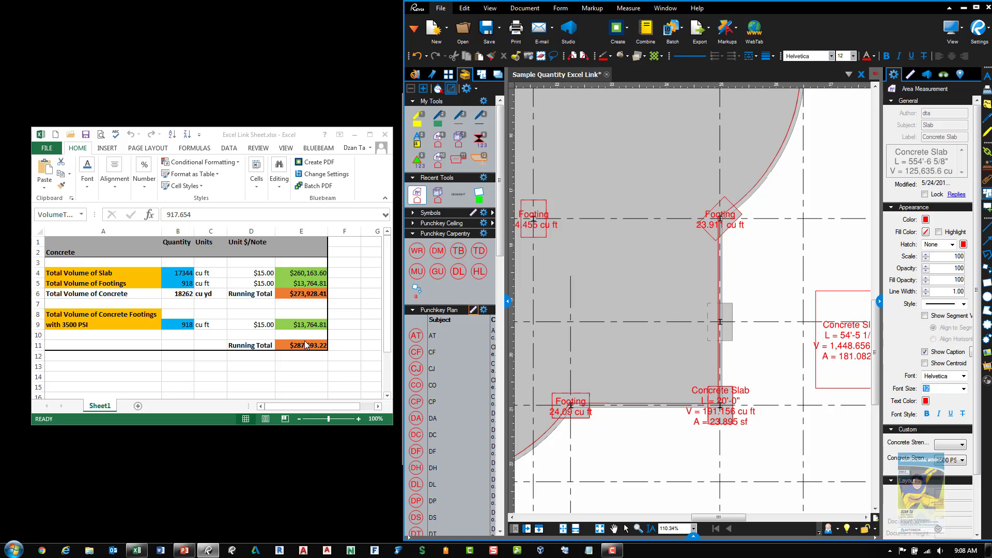
pyautogui.click(626, 529)
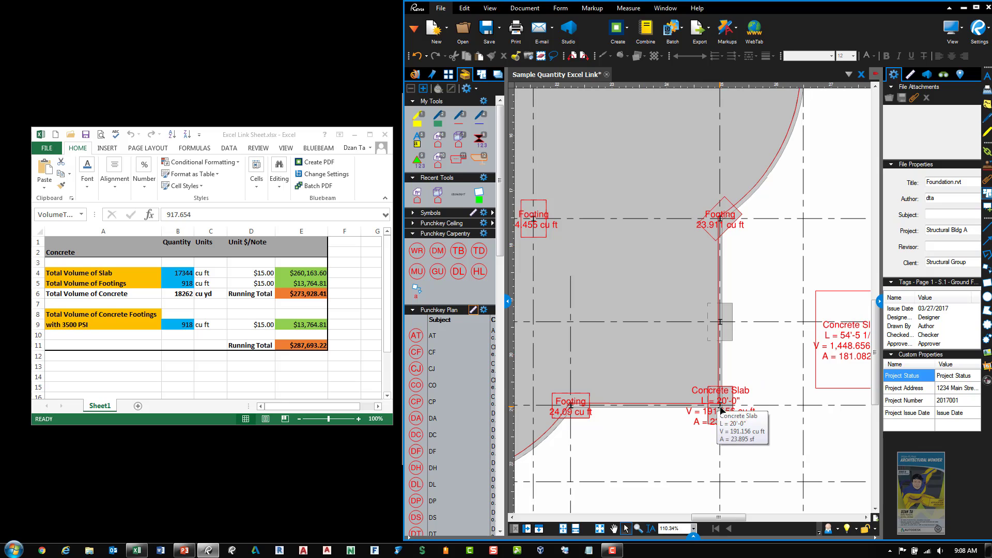
pyautogui.click(182, 278)
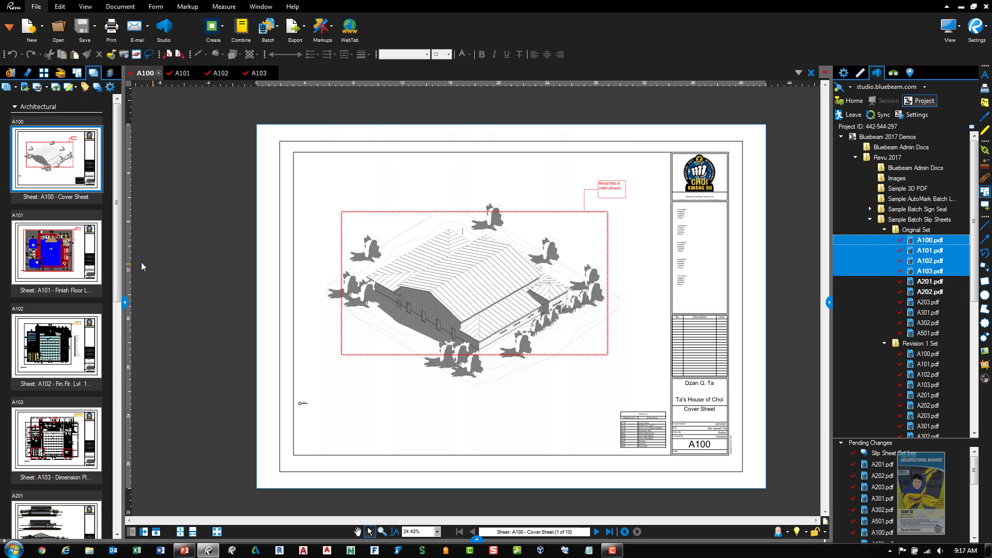
# Step: View sheet A102 of the Architectural set and its available set options, and return to the A100 cover sheet
pyautogui.click(89, 341)
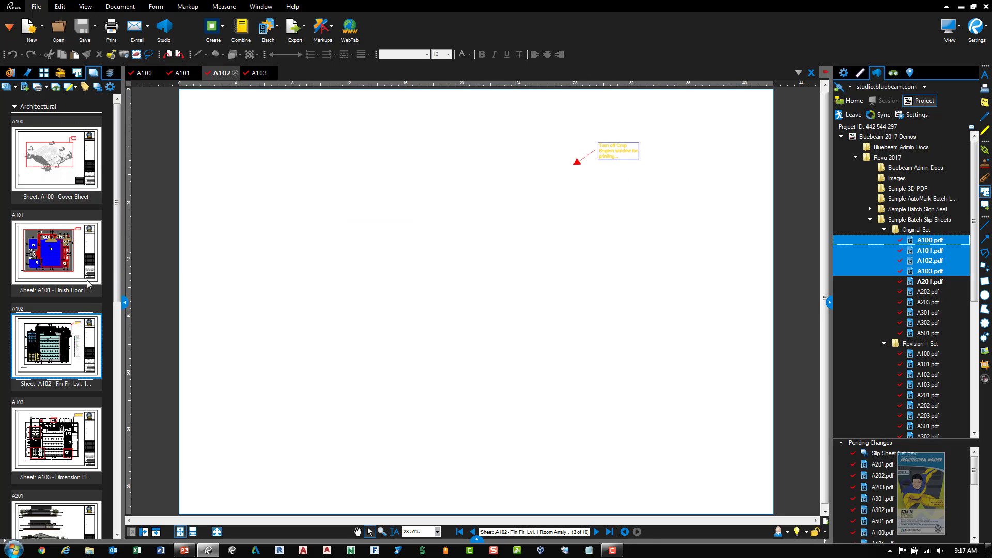
pyautogui.rightClick(76, 348)
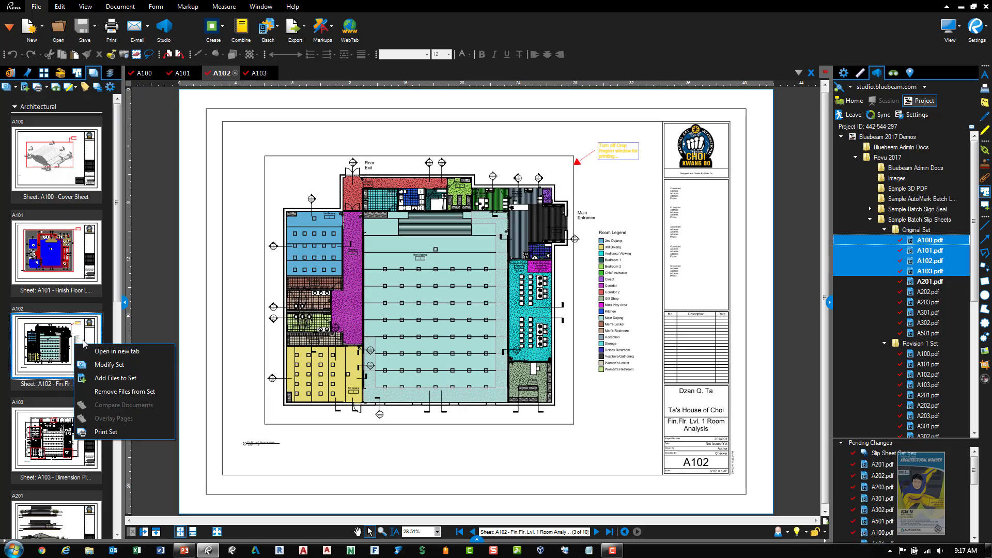
pyautogui.click(143, 262)
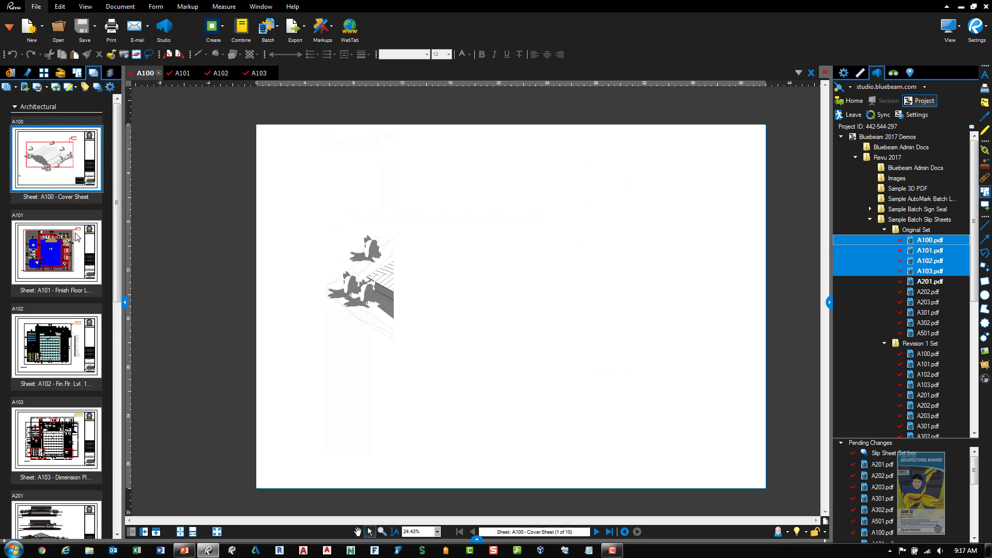
pyautogui.click(69, 178)
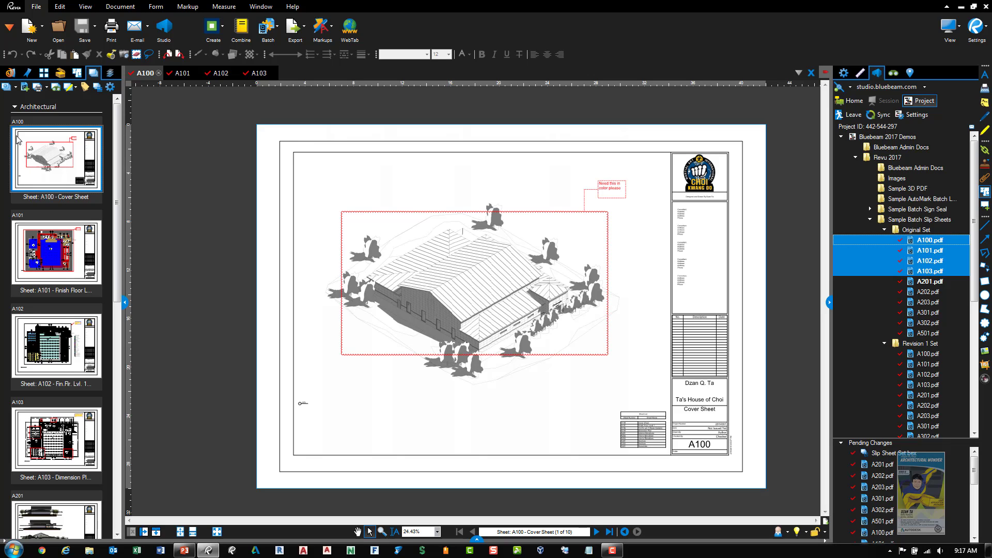
# Step: Start a batch Slip Sheet and add the open files A100, A101, A102 and A103 as the current pages
pyautogui.click(37, 9)
pyautogui.click(281, 29)
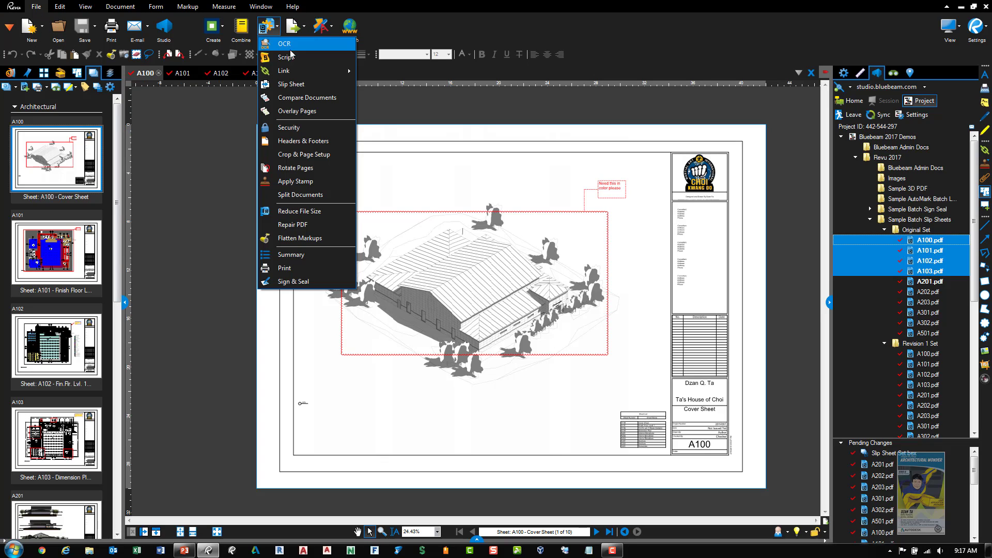
pyautogui.click(328, 85)
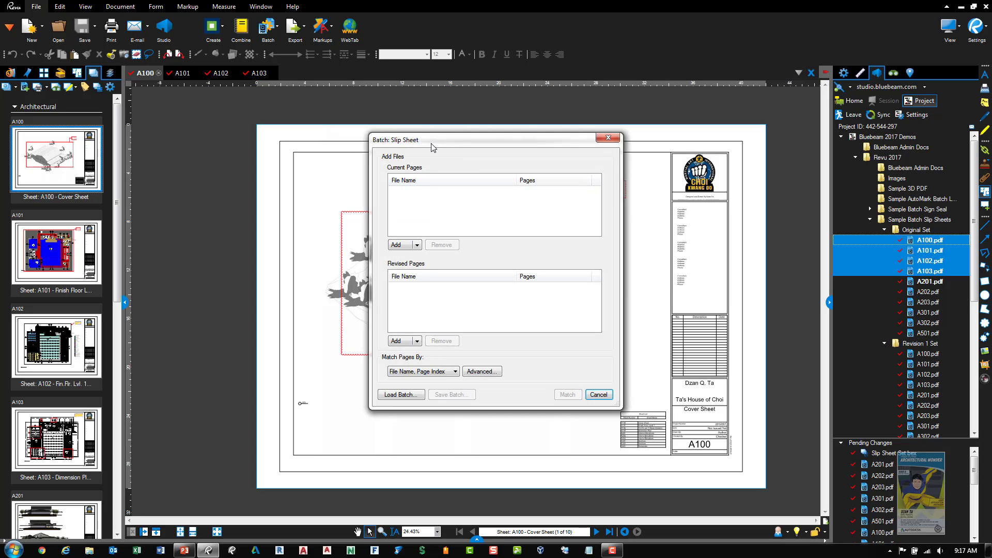
pyautogui.click(417, 246)
pyautogui.click(426, 267)
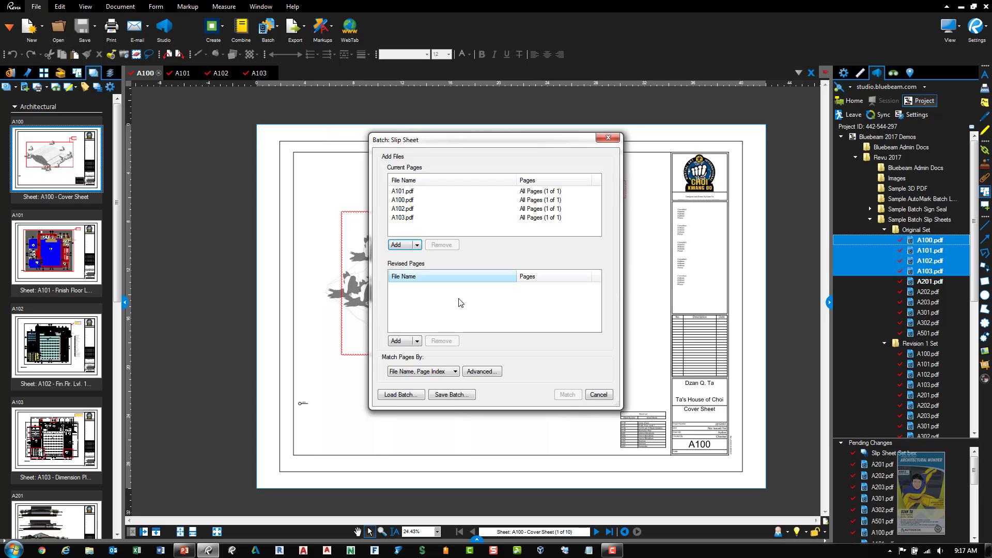
# Step: Add A100, A101, A102 and A103 from the Revision 1 Set folder of Sample Batch Slip Sheets as the revised pages
pyautogui.click(417, 342)
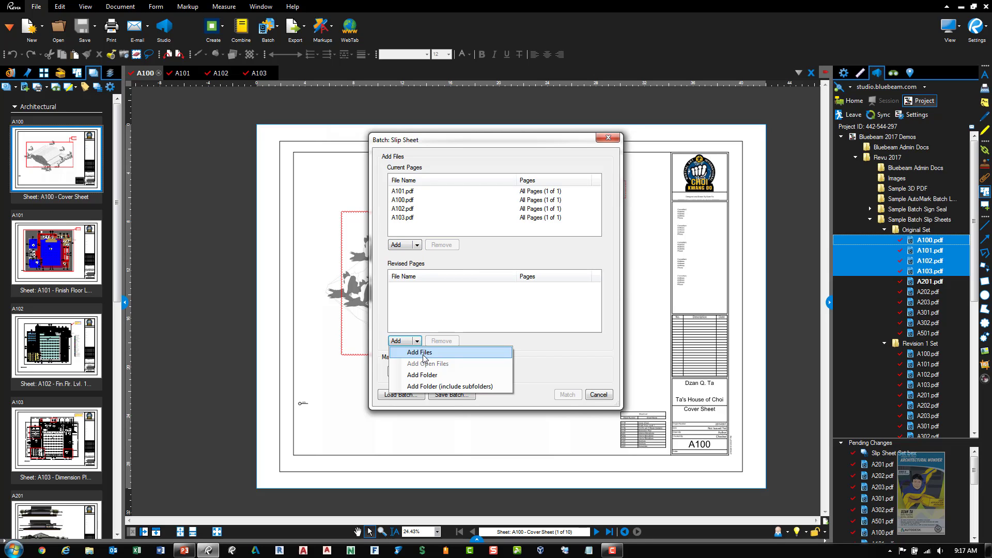
pyautogui.click(424, 353)
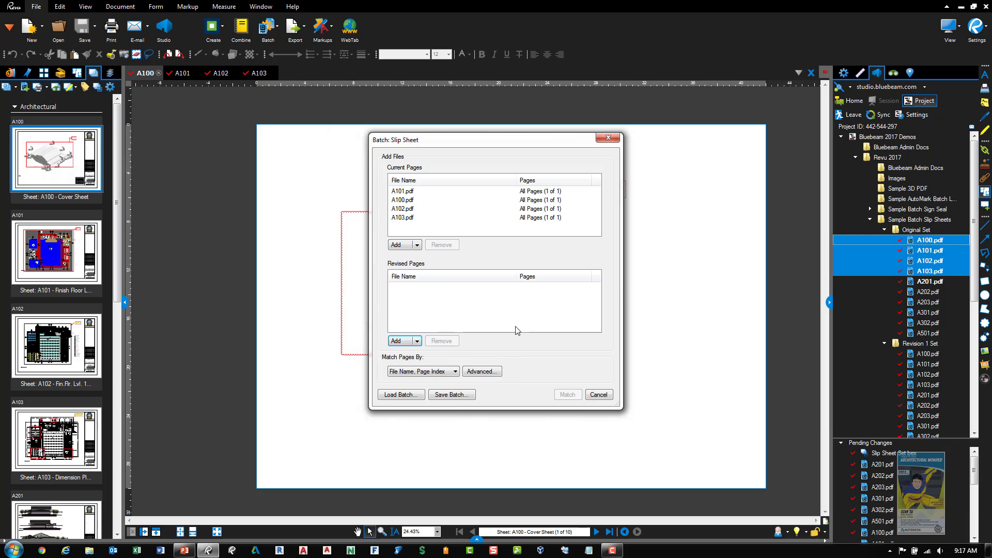
pyautogui.doubleClick(406, 223)
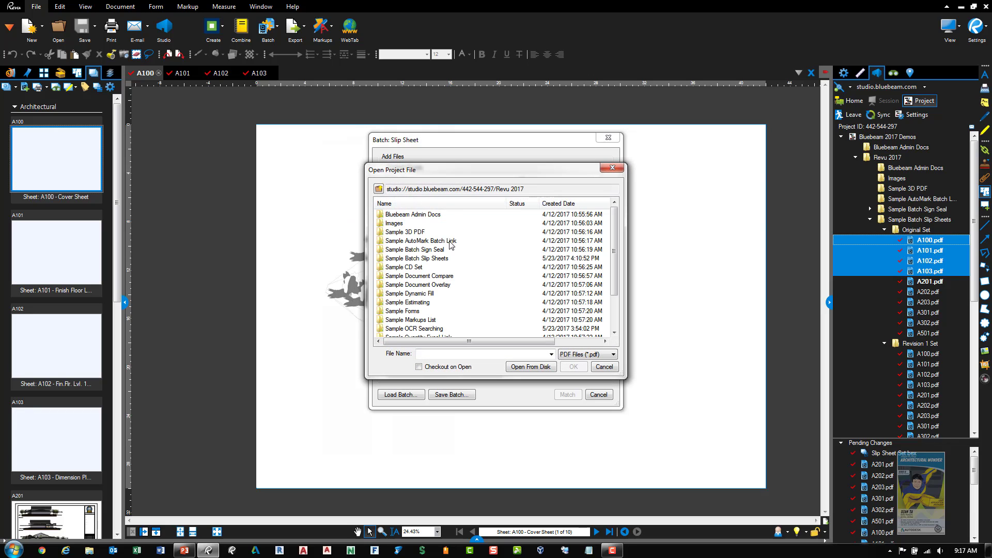
pyautogui.doubleClick(438, 257)
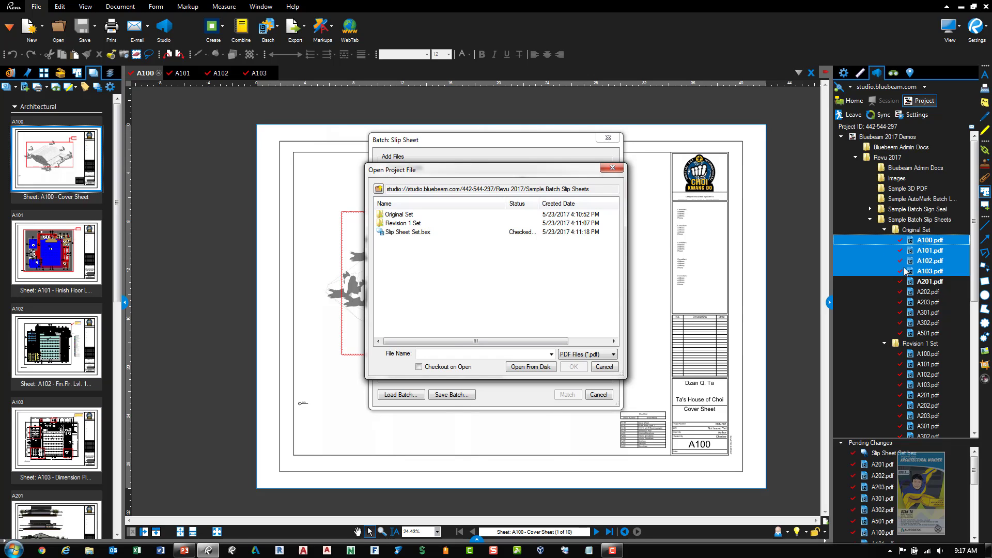
pyautogui.doubleClick(414, 223)
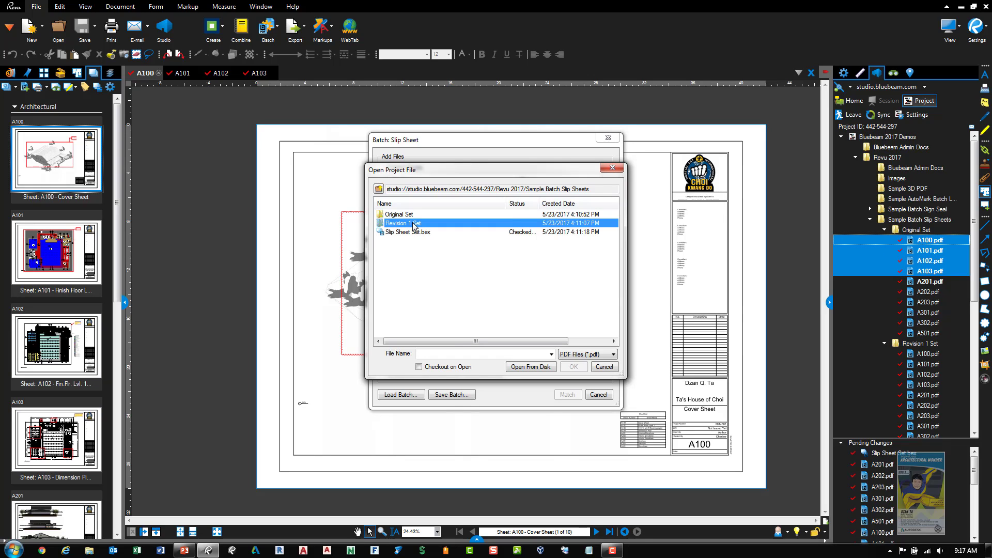
pyautogui.click(399, 218)
pyautogui.keyDown('ctrl'); pyautogui.click(400, 241); pyautogui.keyUp('ctrl')
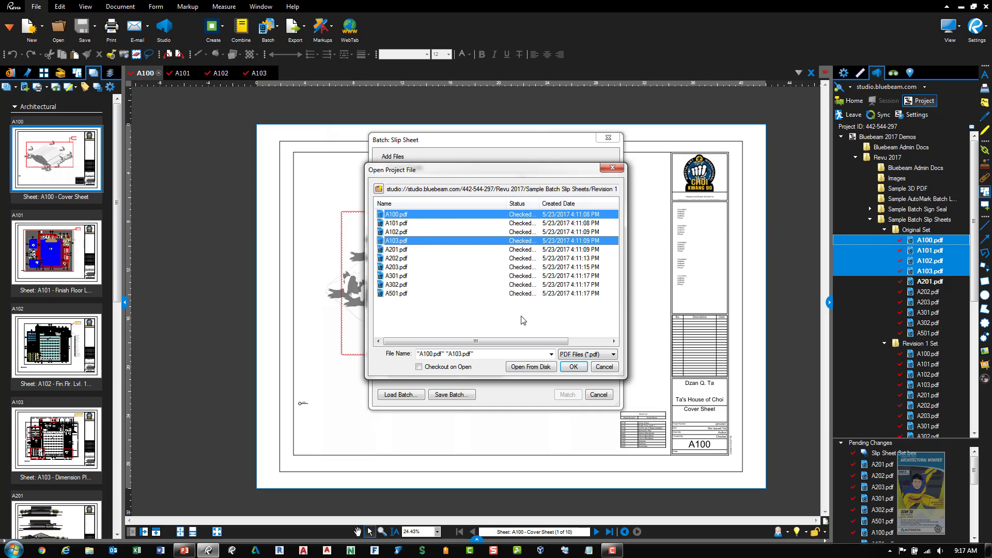
pyautogui.keyDown('ctrl'); pyautogui.click(402, 232); pyautogui.keyUp('ctrl')
pyautogui.keyDown('ctrl'); pyautogui.click(402, 223); pyautogui.keyUp('ctrl')
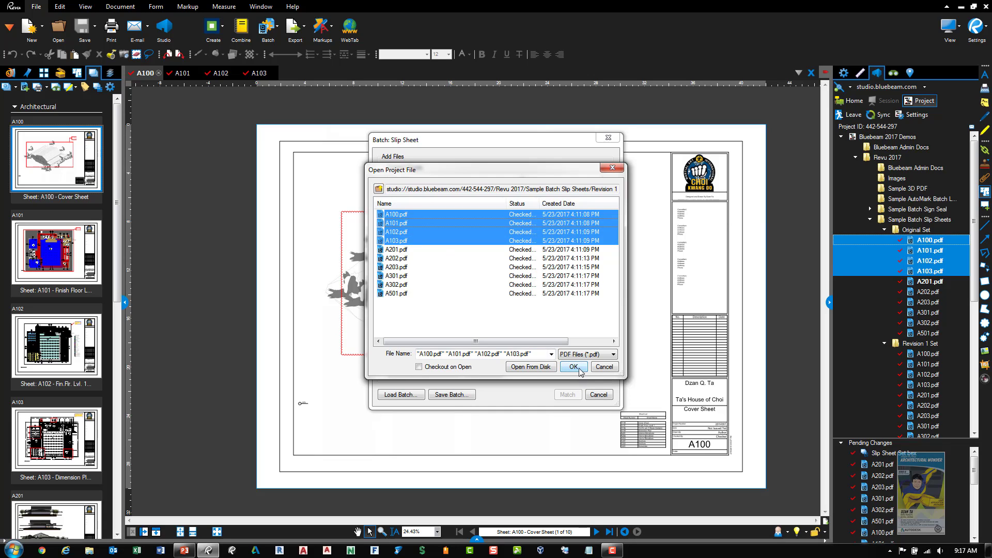
pyautogui.click(574, 367)
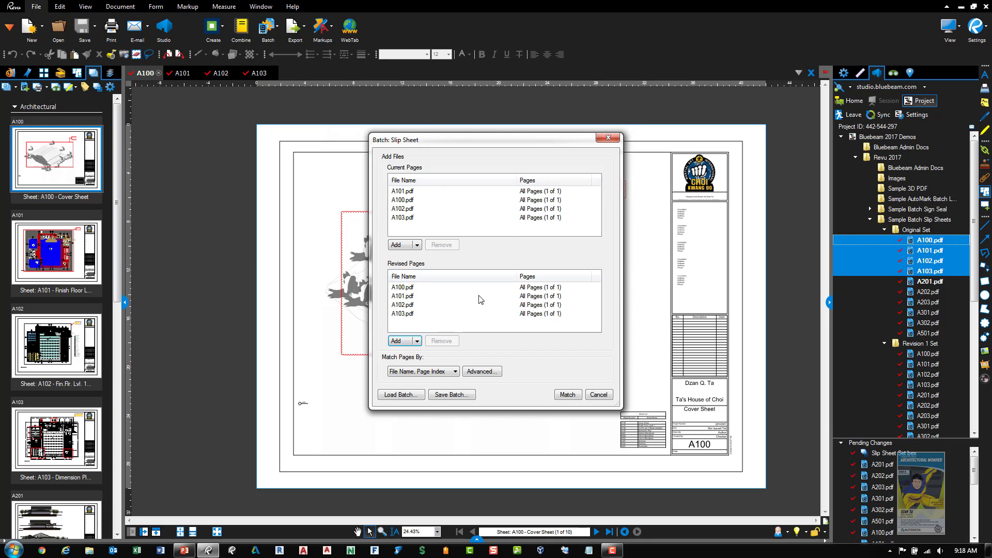
# Step: Match the pages and slip-sheet the revised ones before the current ones, copying the markups and stamping the current pages Superseded
pyautogui.click(570, 396)
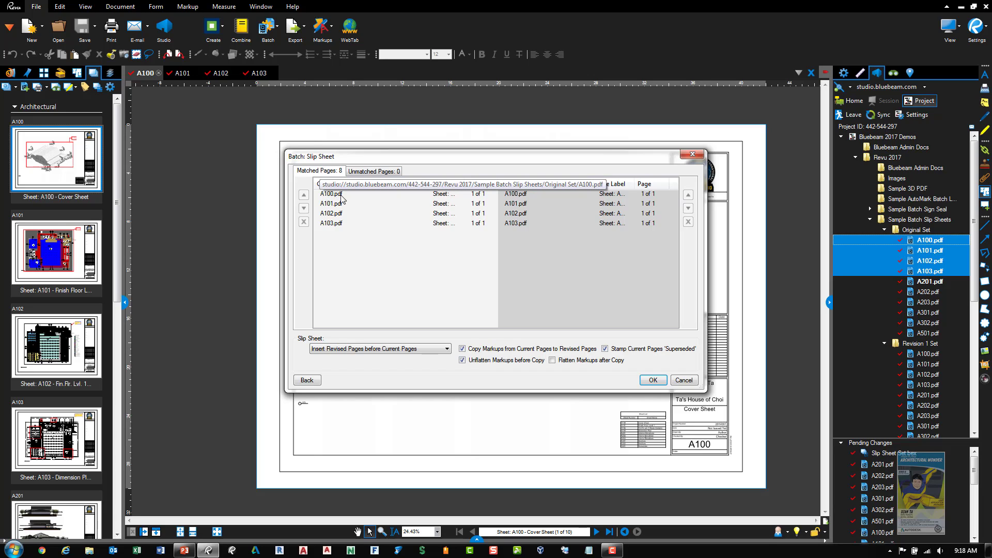
pyautogui.click(522, 215)
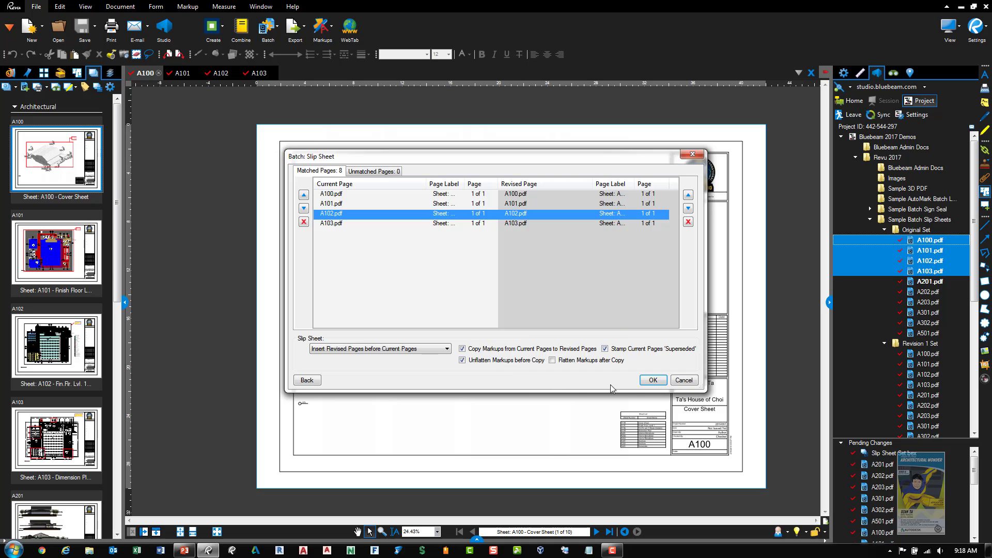
pyautogui.click(651, 381)
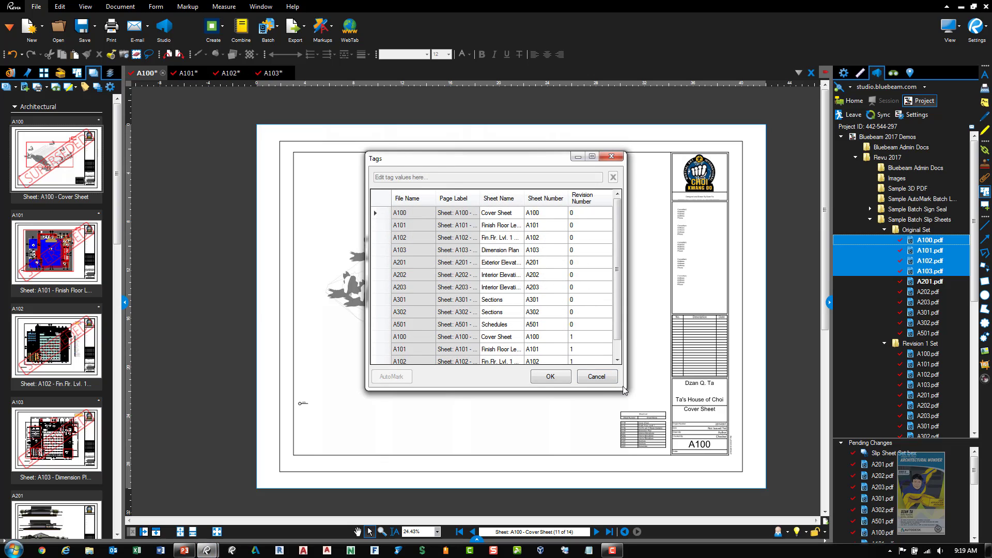
# Step: Review and accept the sheet tags with their revision numbers, and create the PDF report Batch Summary in C:\Temp
pyautogui.scroll(-1, 624, 357)
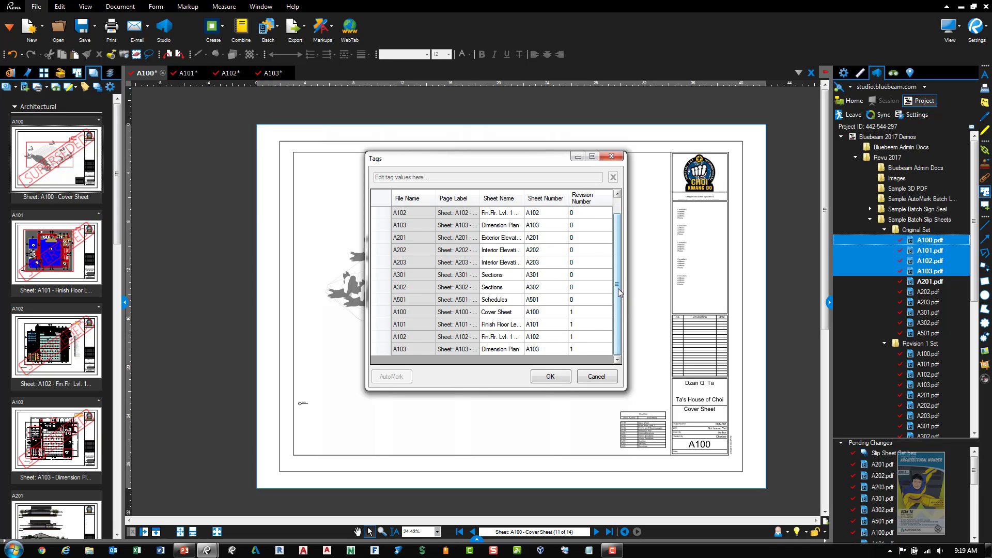
pyautogui.scroll(1, 618, 288)
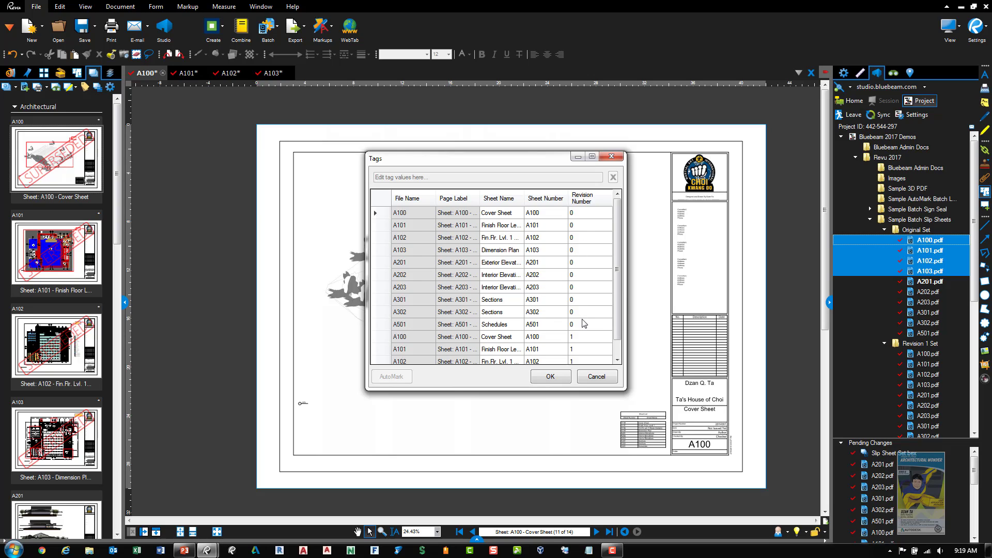
pyautogui.scroll(-1, 621, 300)
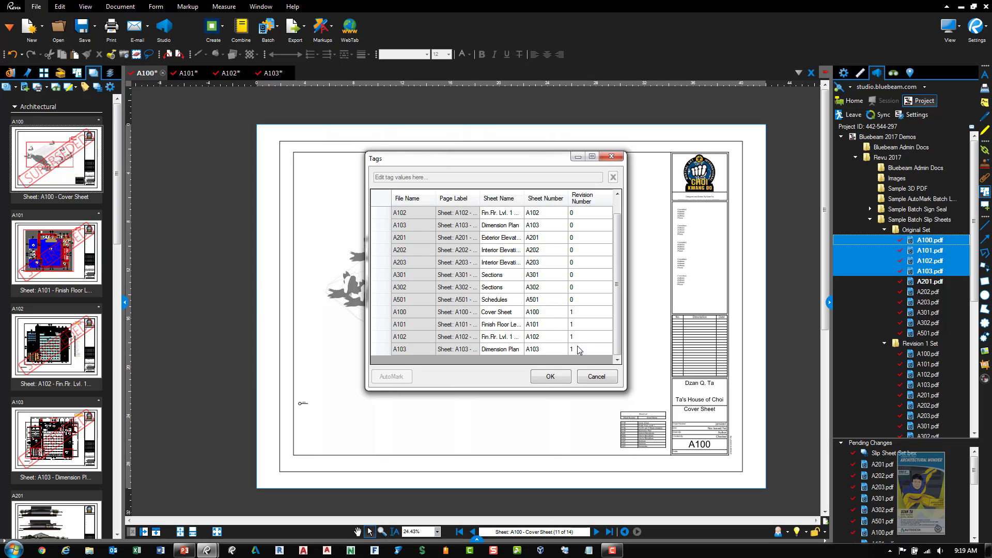
pyautogui.click(549, 376)
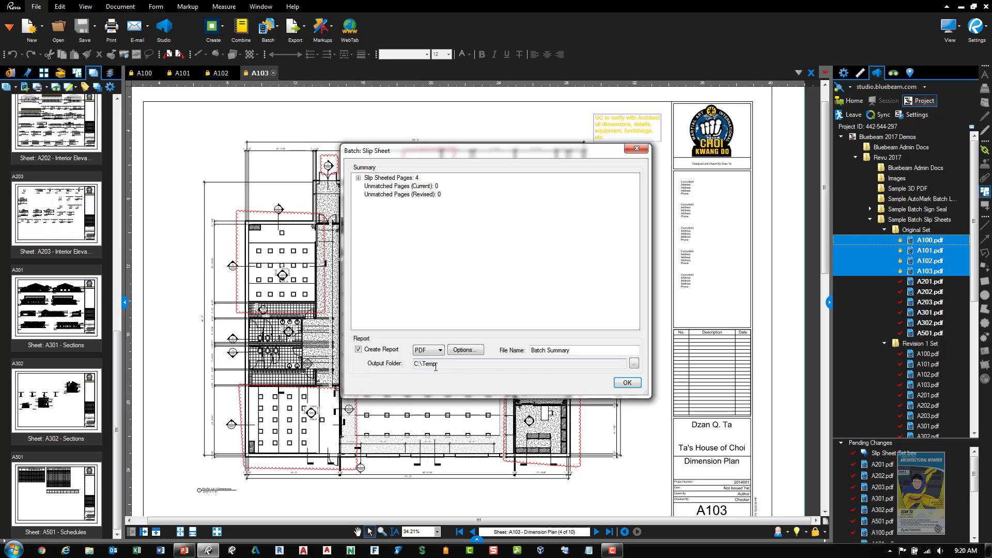
pyautogui.click(627, 382)
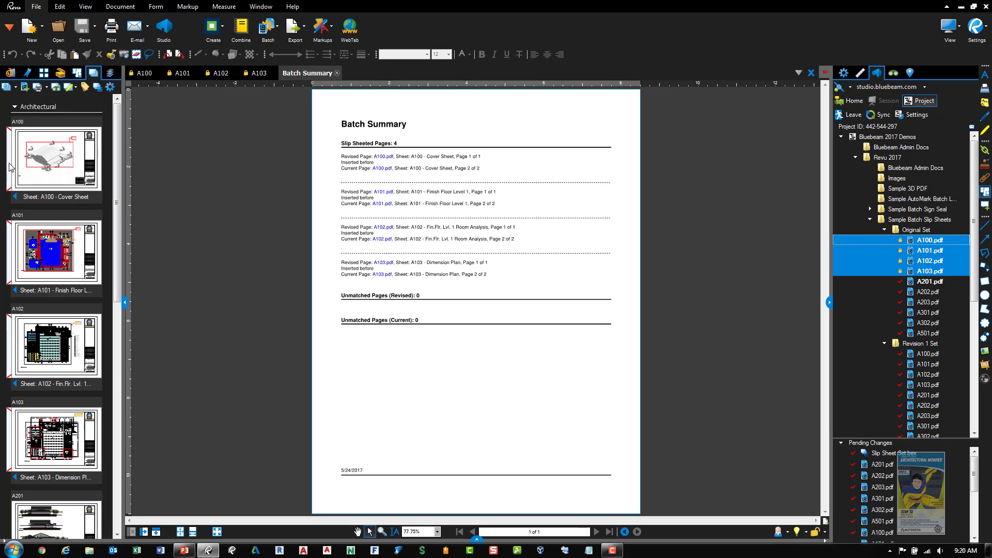
# Step: Check the superseded and revised versions of cover sheet A100 in the Architectural set, and view sheets A101 and A102
pyautogui.click(15, 198)
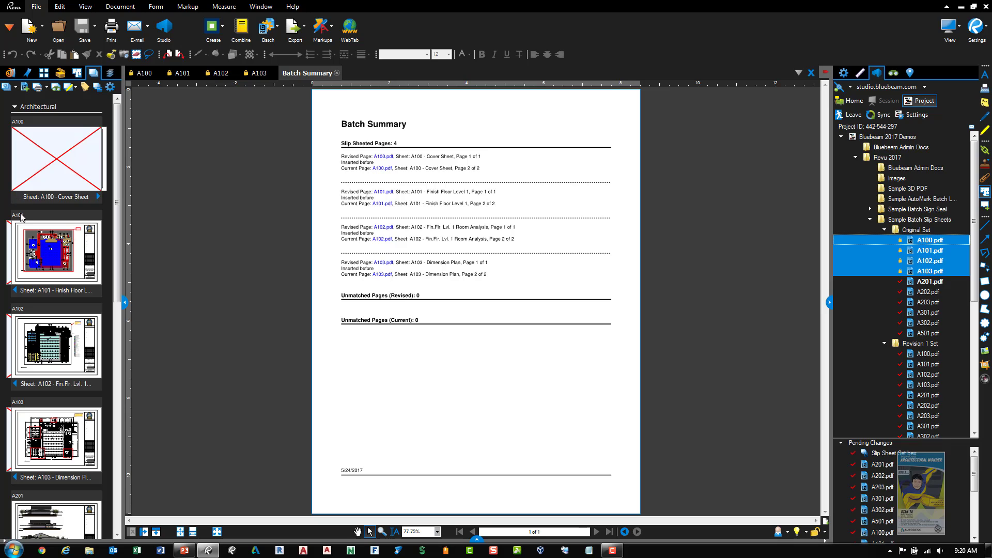
pyautogui.click(44, 171)
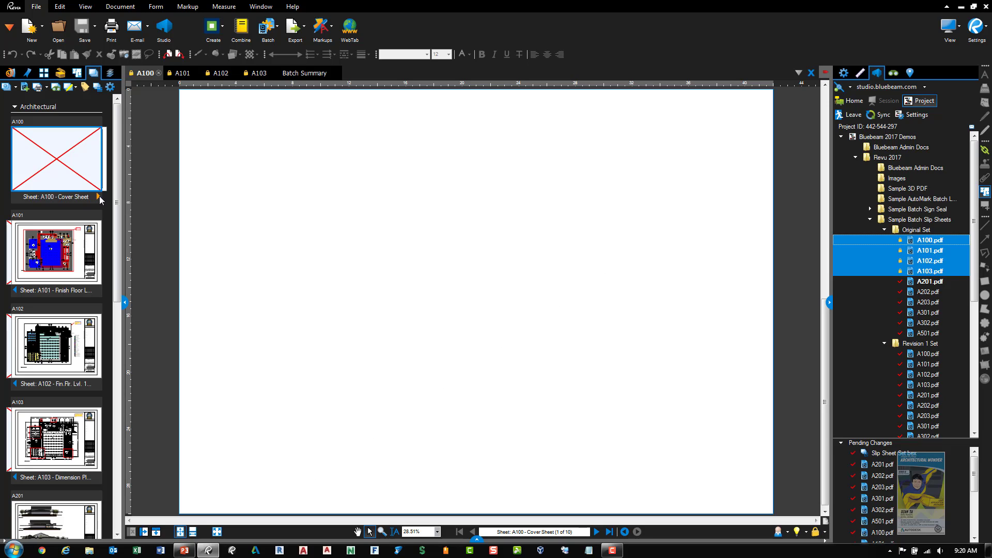
pyautogui.click(98, 197)
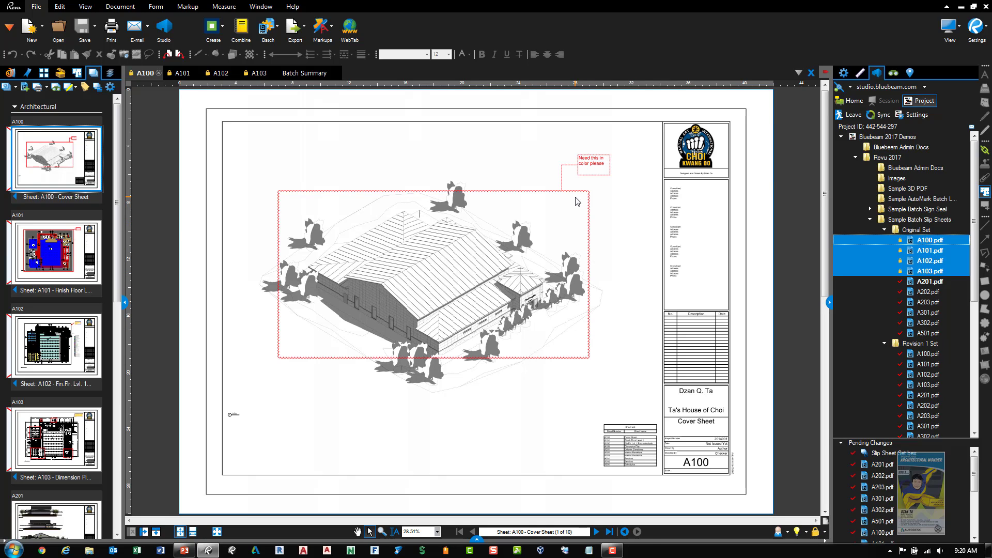
pyautogui.click(75, 249)
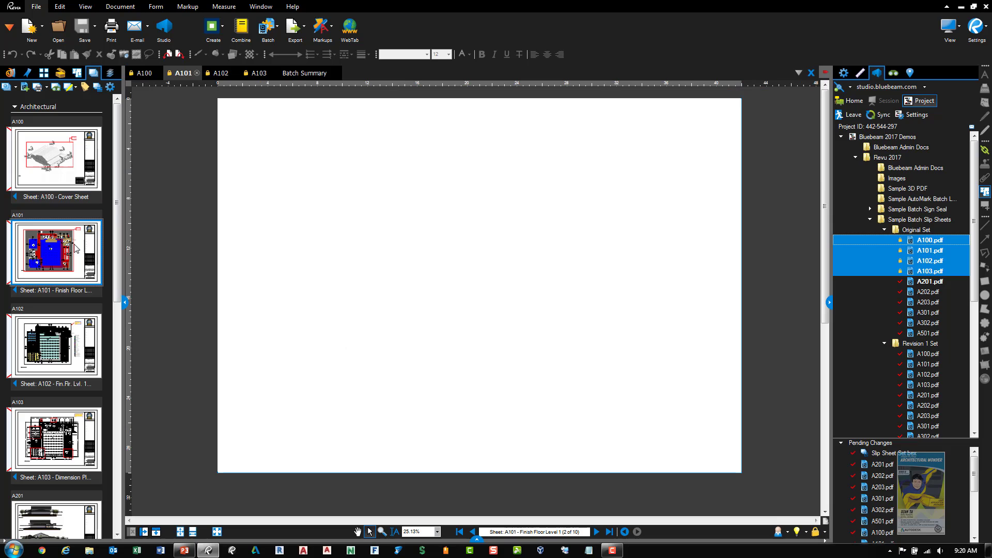
pyautogui.click(79, 334)
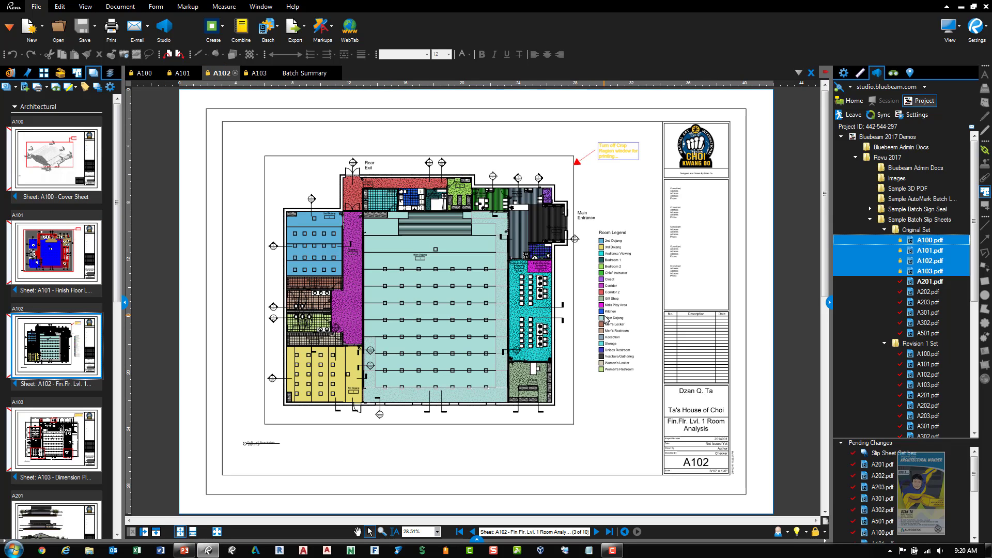